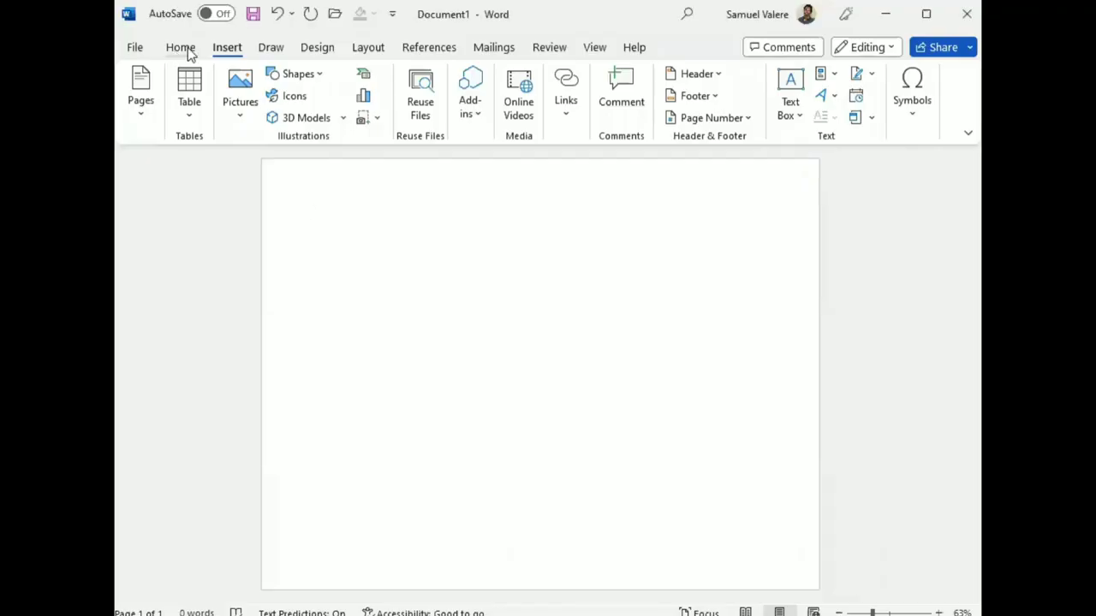
Insert a Parallelogram shape and draw it large across the upper part of the page.
{"action": "left_click", "coordinate": [188, 50]}
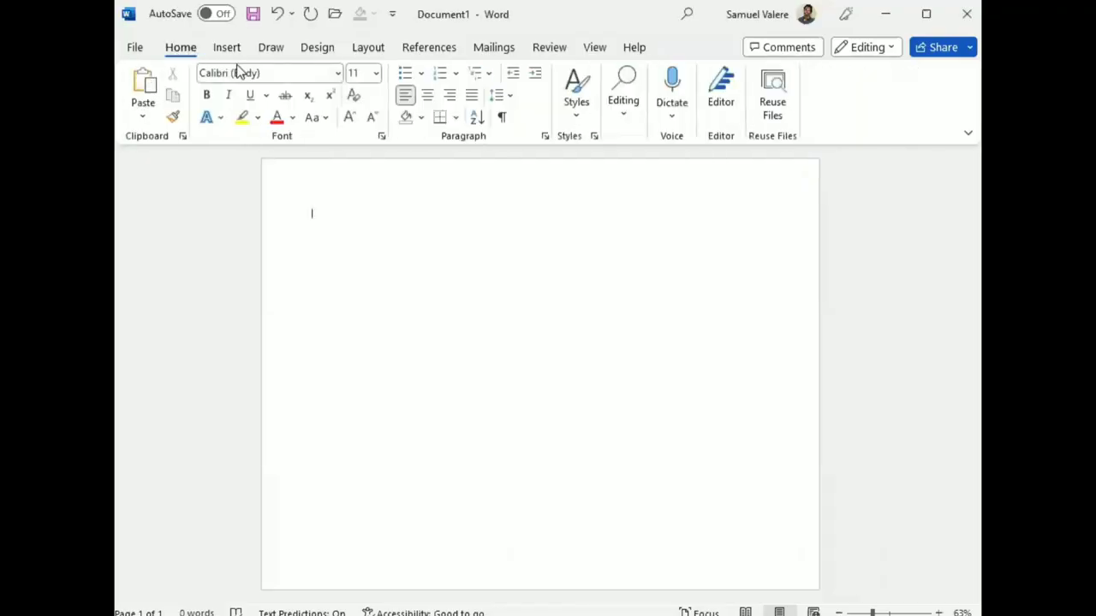
{"action": "left_click", "coordinate": [229, 49]}
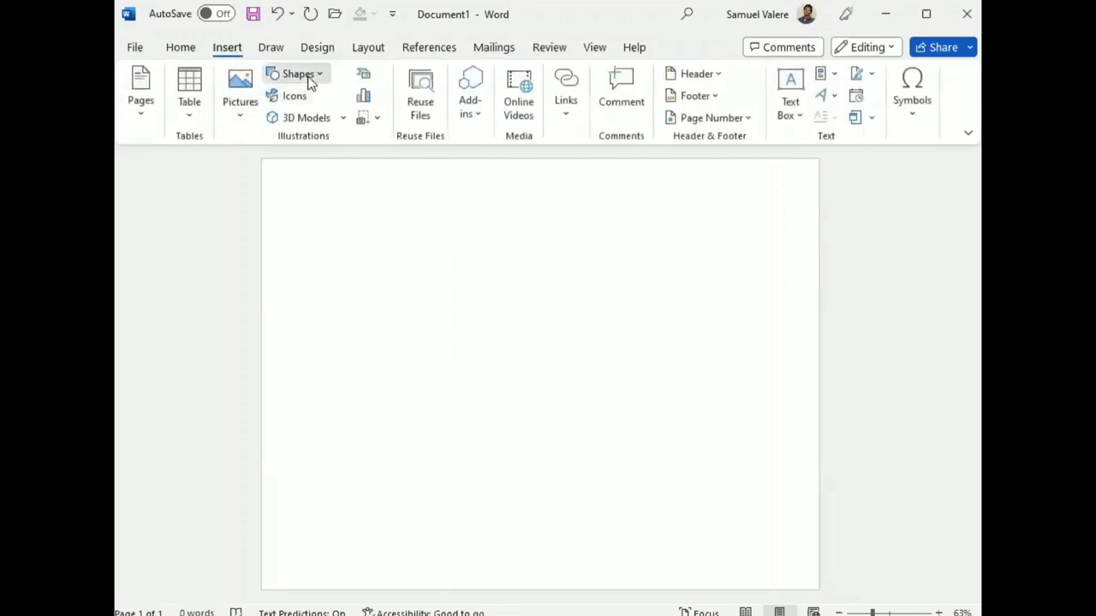
{"action": "left_click", "coordinate": [298, 74]}
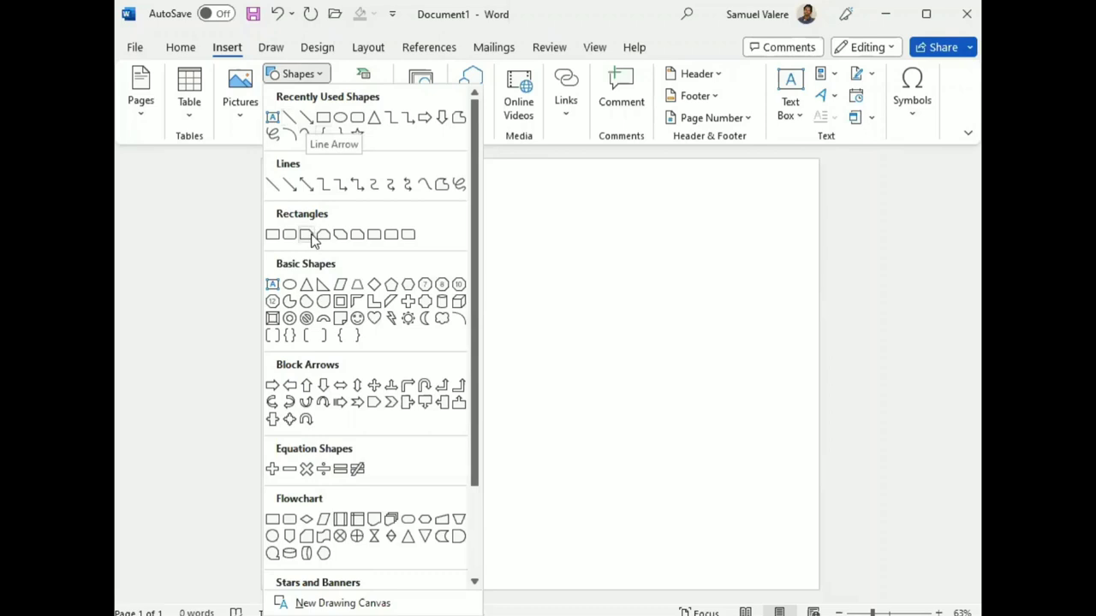
{"action": "left_click", "coordinate": [341, 288]}
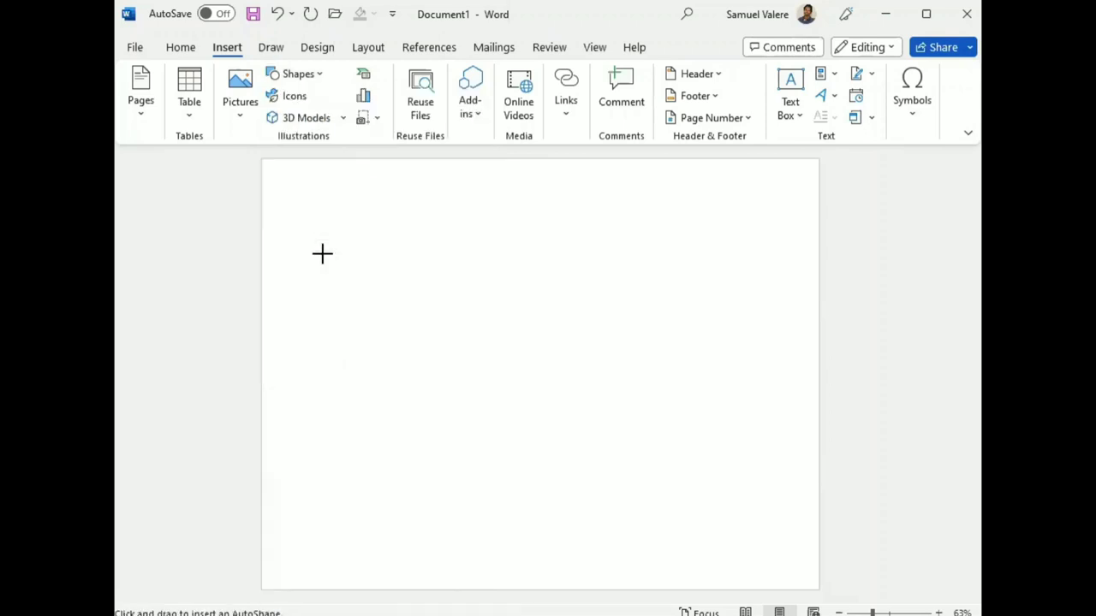
{"action": "mouse_move", "coordinate": [322, 253]}
{"action": "left_mouse_down"}
{"action": "mouse_move", "coordinate": [568, 315]}
{"action": "mouse_move", "coordinate": [644, 355]}
{"action": "left_mouse_up"}
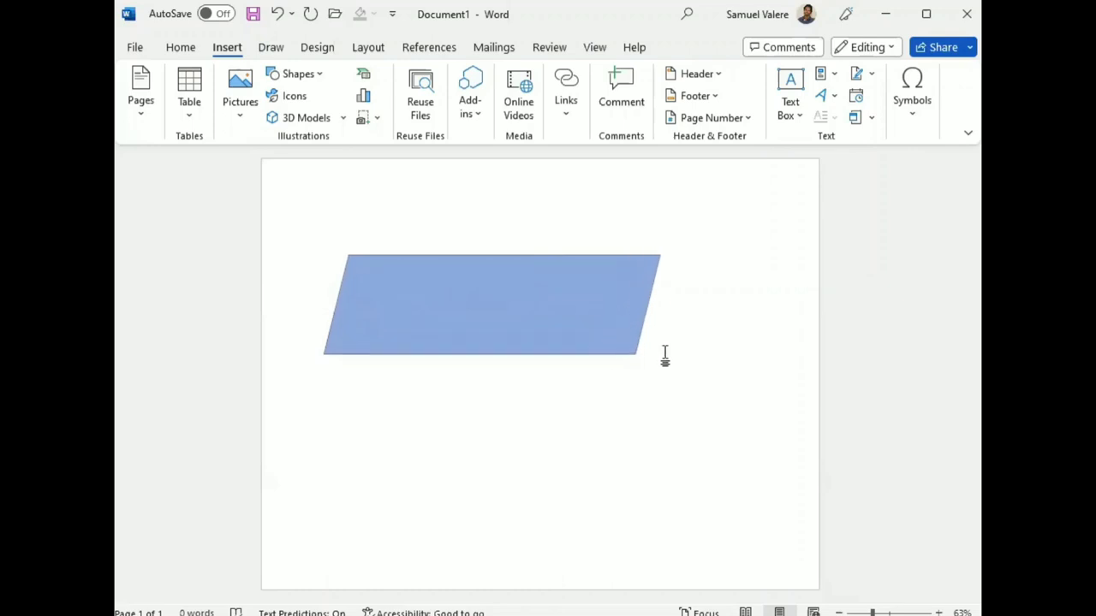
{"action": "left_click_drag", "start_coordinate": [644, 358], "coordinate": [686, 370]}
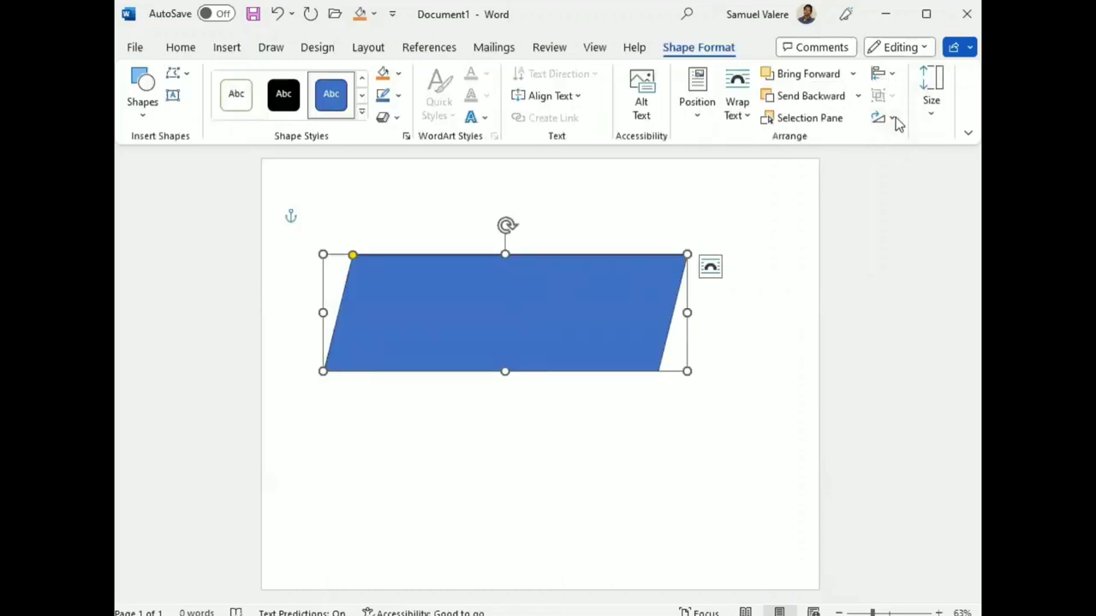
Flip the parallelogram vertically and move it up and to the left.
{"action": "left_click", "coordinate": [891, 118]}
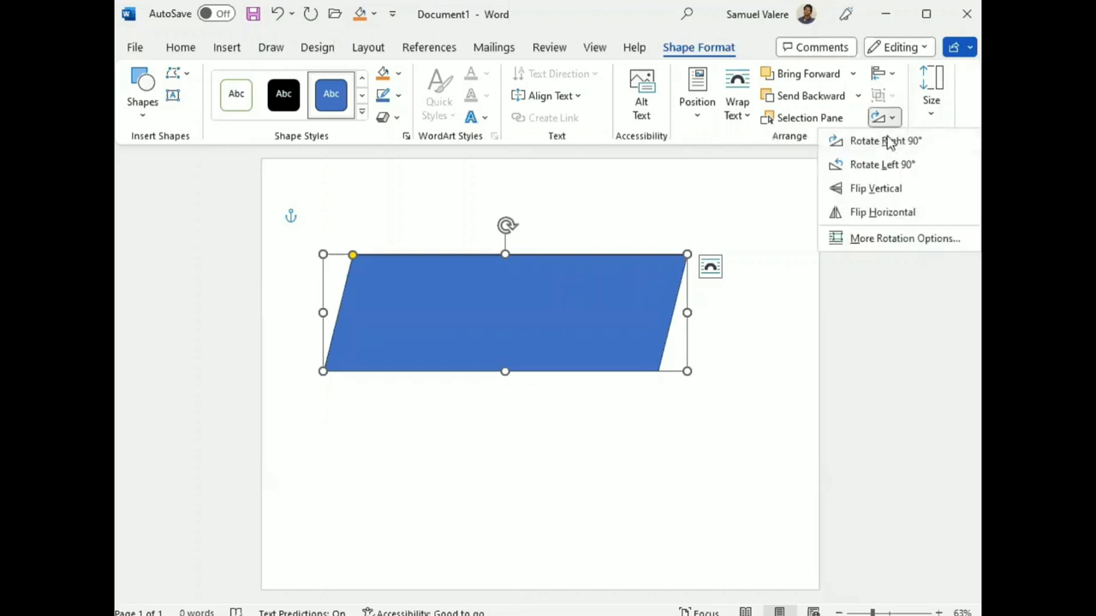
{"action": "left_click", "coordinate": [867, 189]}
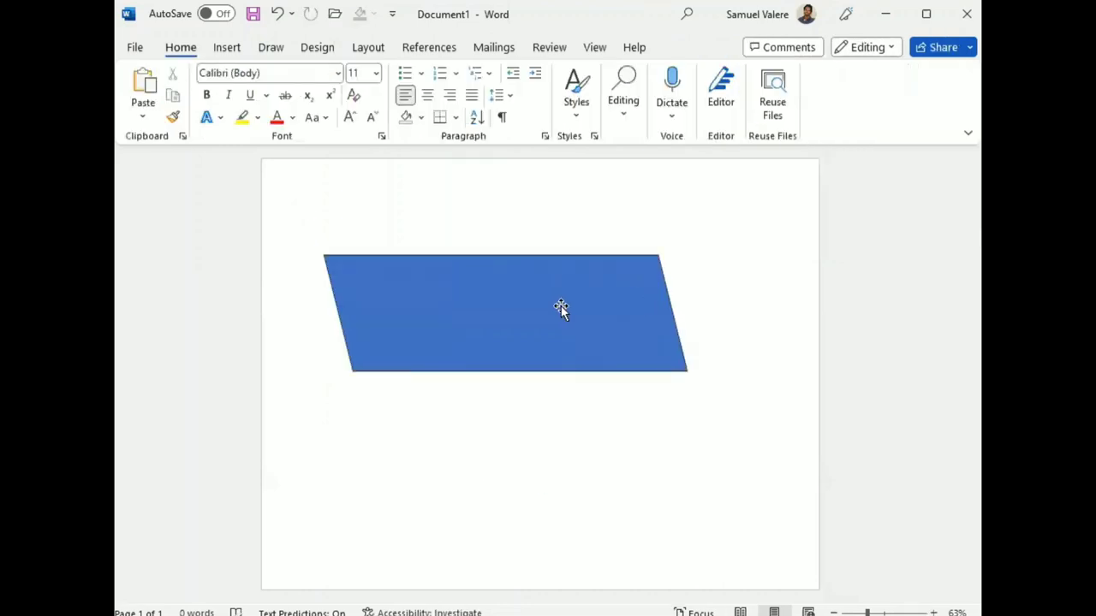
{"action": "left_click_drag", "start_coordinate": [539, 337], "coordinate": [497, 294]}
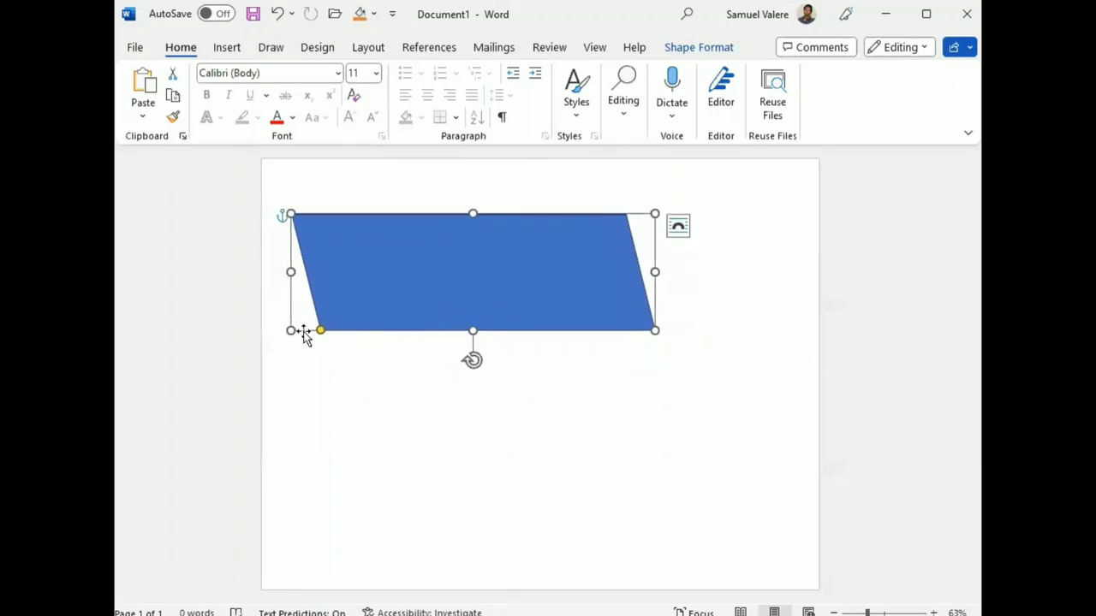
Steepen the slant, stretch the left side to the page edge, and widen the banner rightward.
{"action": "left_click_drag", "start_coordinate": [319, 331], "coordinate": [351, 324]}
{"action": "left_click_drag", "start_coordinate": [291, 270], "coordinate": [211, 269]}
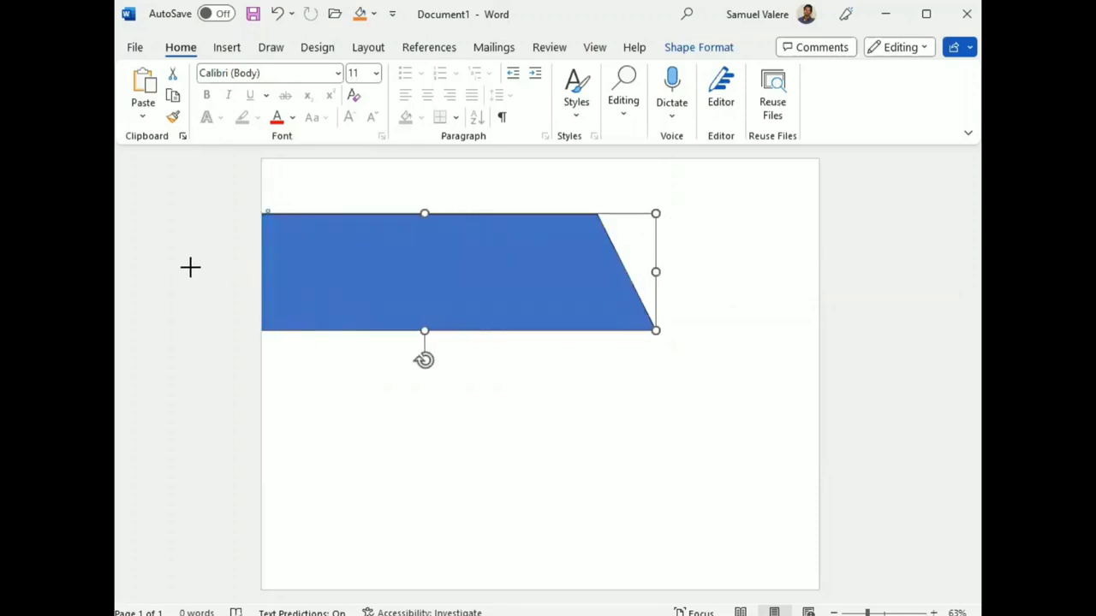
{"action": "left_click_drag", "start_coordinate": [210, 269], "coordinate": [183, 267]}
{"action": "mouse_move", "coordinate": [335, 285]}
{"action": "left_mouse_down"}
{"action": "mouse_move", "coordinate": [339, 256]}
{"action": "mouse_move", "coordinate": [328, 261]}
{"action": "left_mouse_up"}
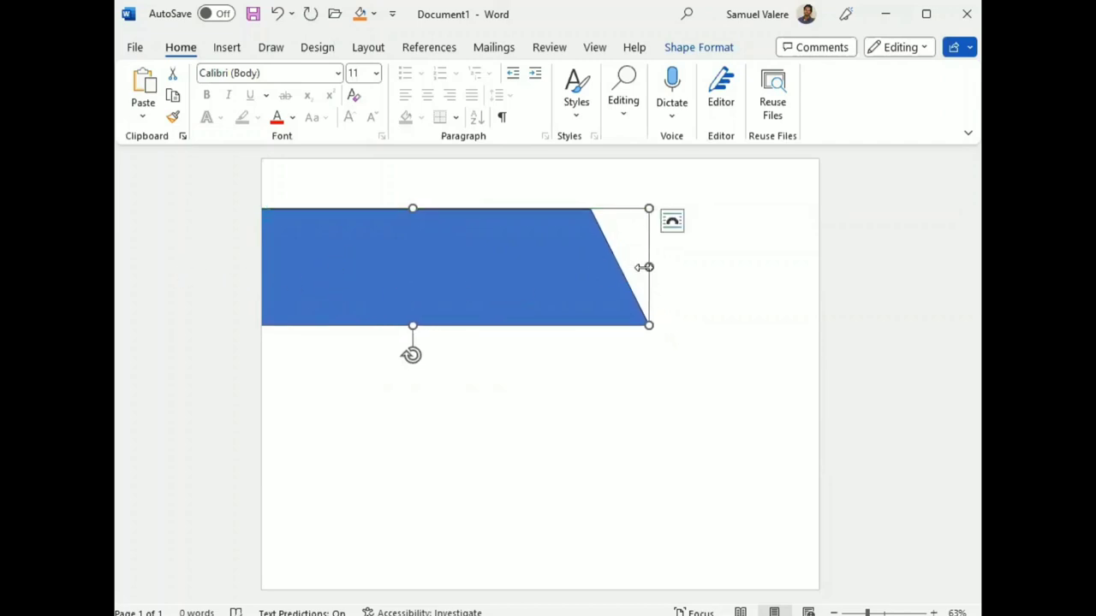
{"action": "left_click_drag", "start_coordinate": [652, 267], "coordinate": [673, 266]}
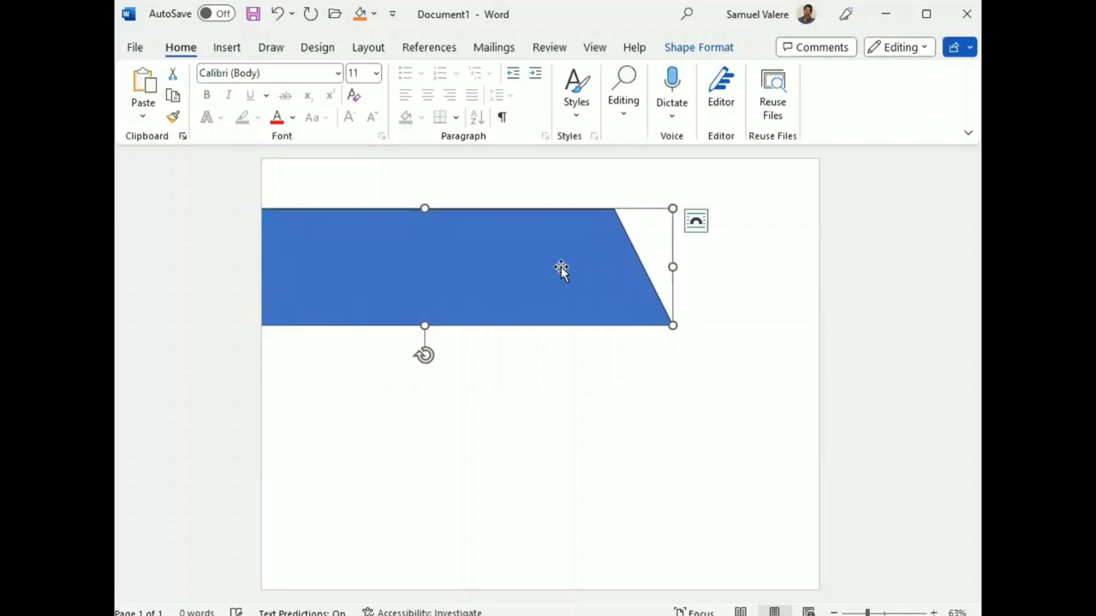
Give the banner no outline and a black fill, and raise its bottom edge slightly.
{"action": "left_click", "coordinate": [697, 48]}
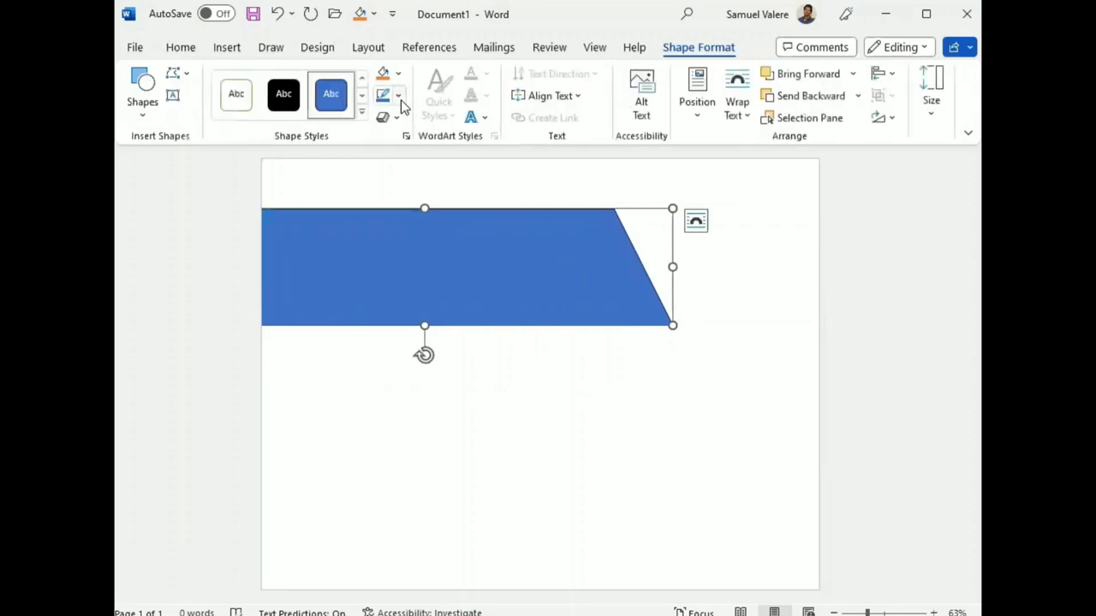
{"action": "left_click", "coordinate": [399, 98]}
{"action": "left_click", "coordinate": [394, 280]}
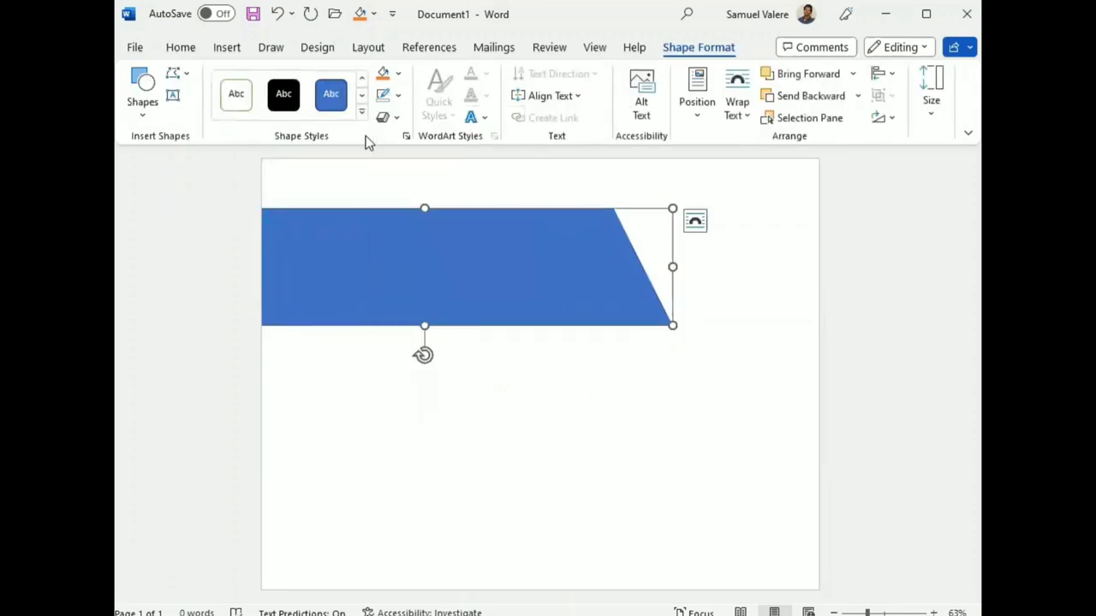
{"action": "left_click", "coordinate": [397, 74]}
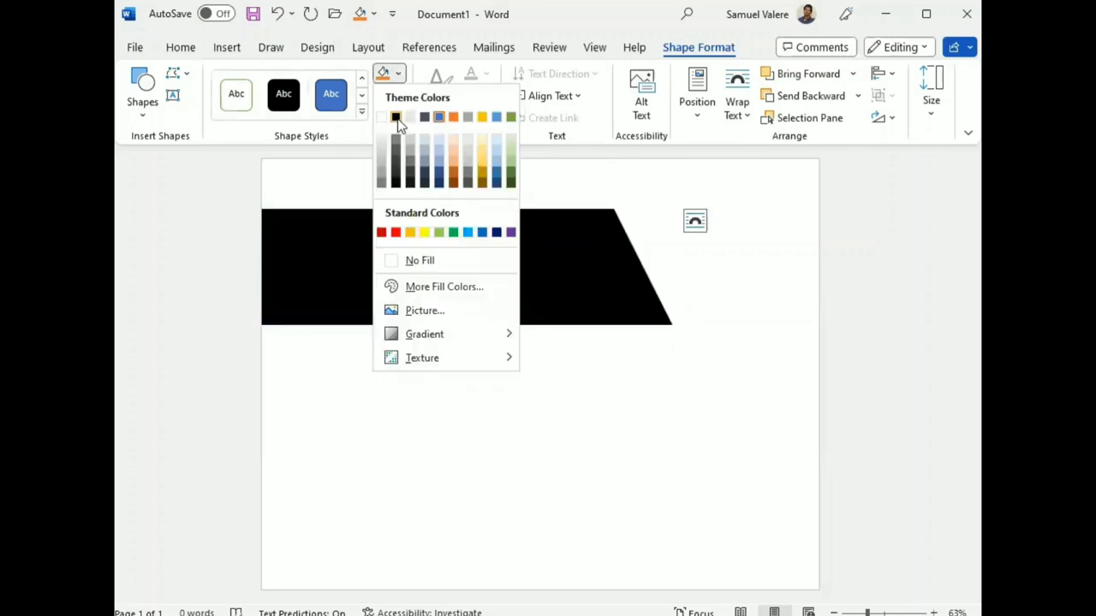
{"action": "left_click", "coordinate": [525, 228]}
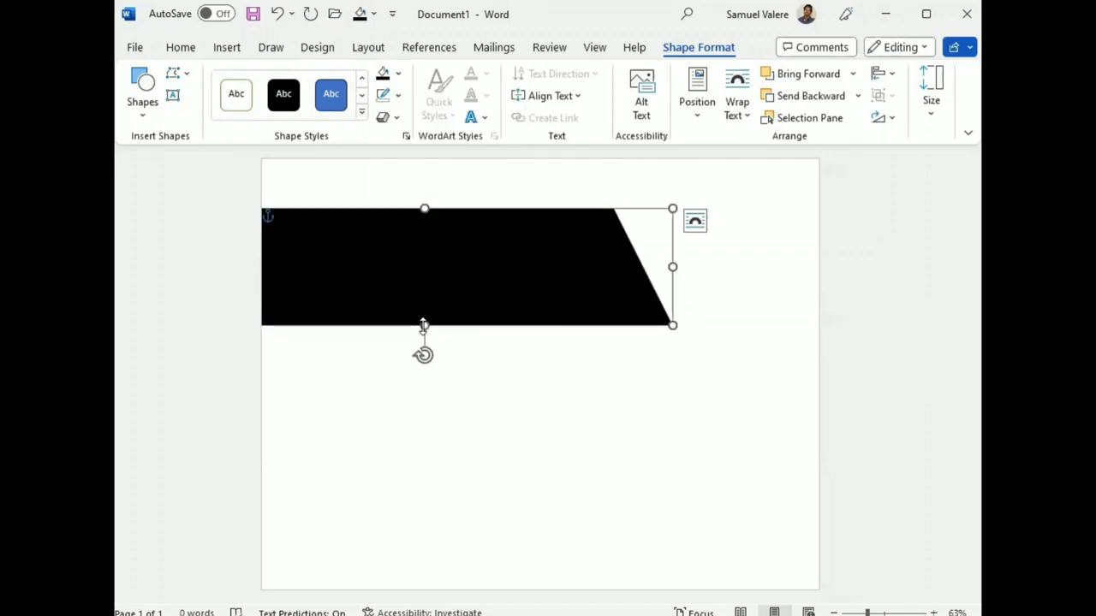
{"action": "left_click_drag", "start_coordinate": [423, 325], "coordinate": [423, 322]}
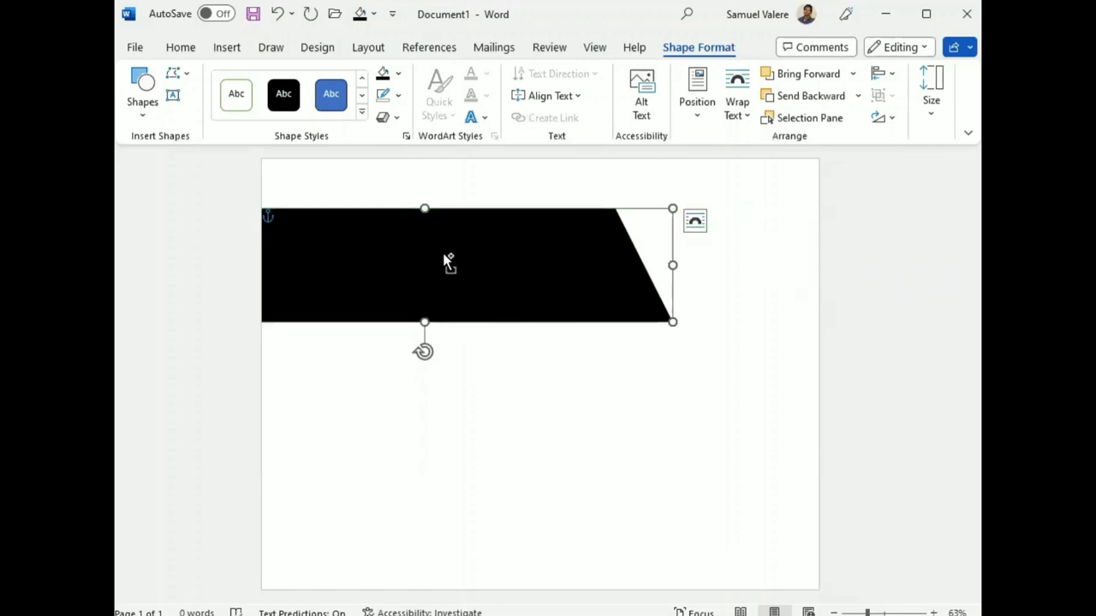
Add a copy of the black banner shifted right, shortened and set slightly lower.
{"action": "left_click_drag", "start_coordinate": [447, 260], "coordinate": [538, 272]}
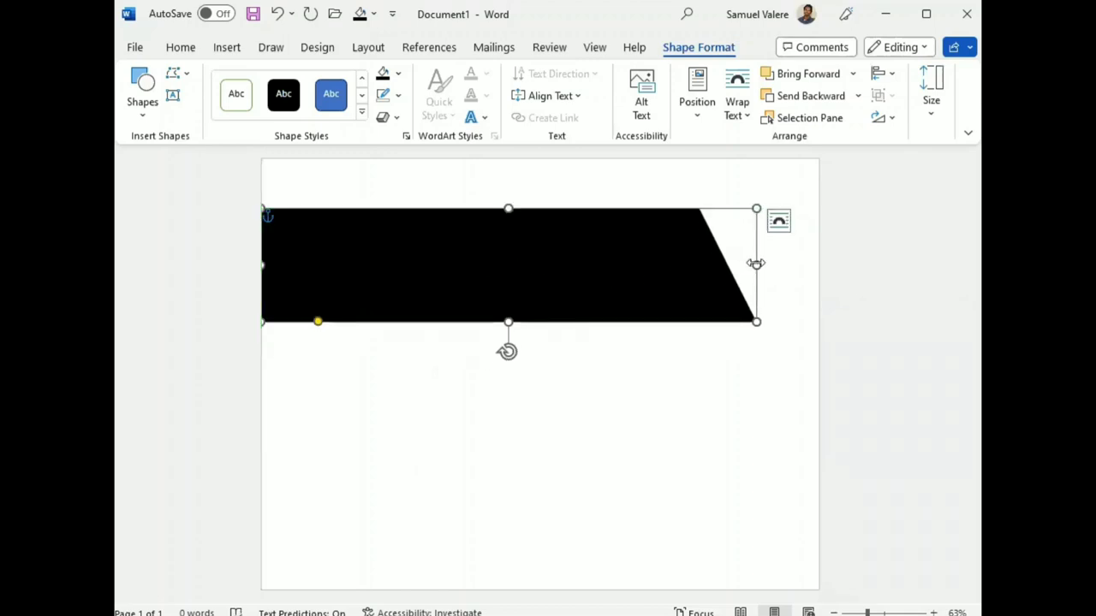
{"action": "left_click_drag", "start_coordinate": [755, 264], "coordinate": [692, 264]}
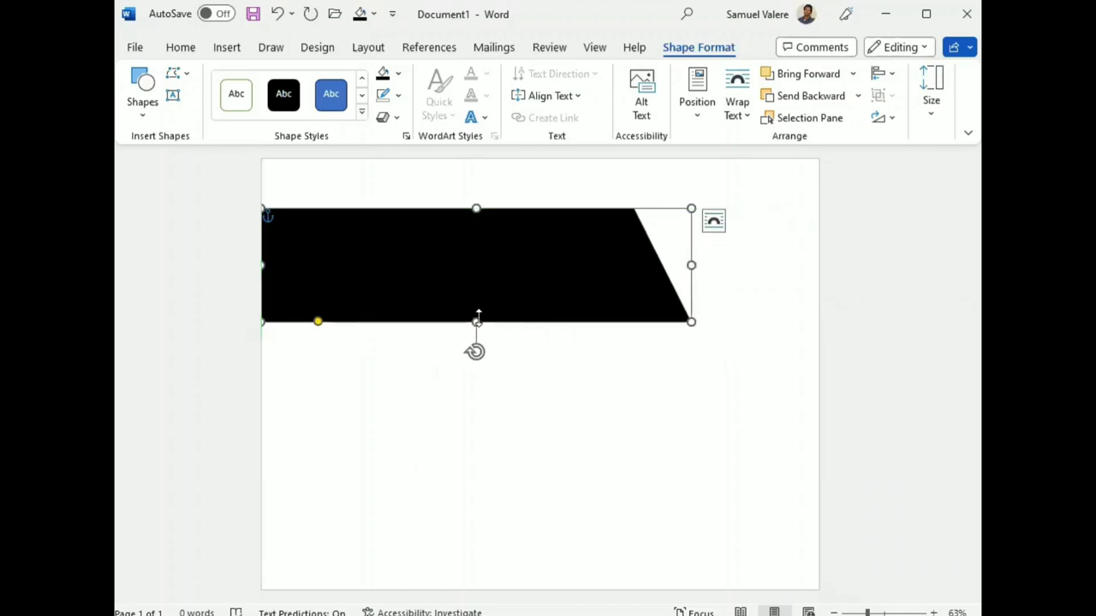
{"action": "left_click_drag", "start_coordinate": [477, 318], "coordinate": [476, 308]}
{"action": "mouse_move", "coordinate": [484, 264]}
{"action": "left_mouse_down"}
{"action": "mouse_move", "coordinate": [487, 277]}
{"action": "mouse_move", "coordinate": [495, 271]}
{"action": "left_mouse_up"}
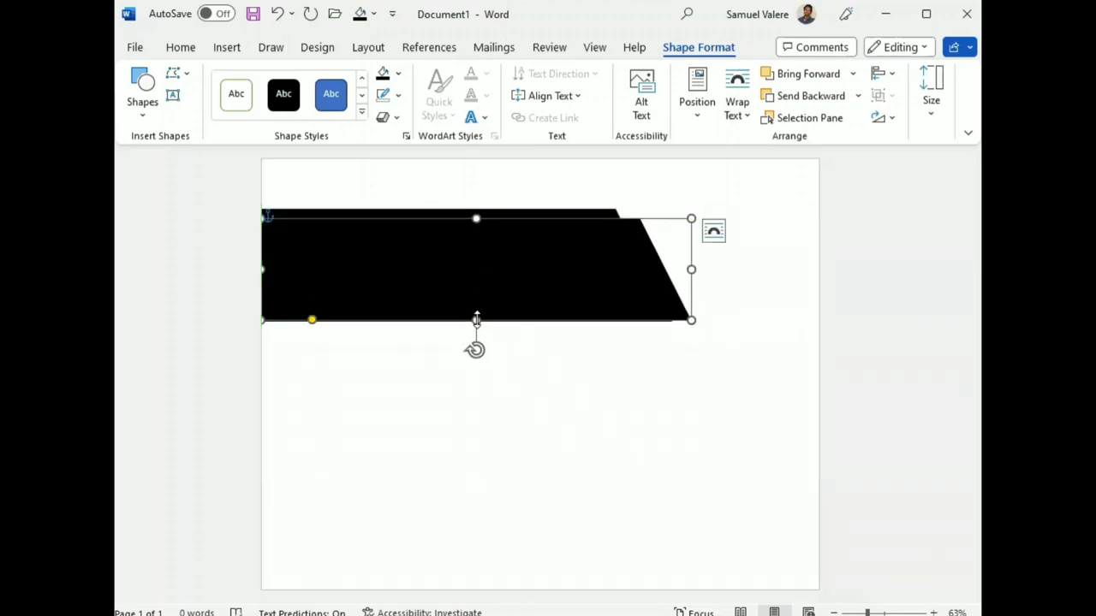
{"action": "left_click_drag", "start_coordinate": [476, 320], "coordinate": [476, 311]}
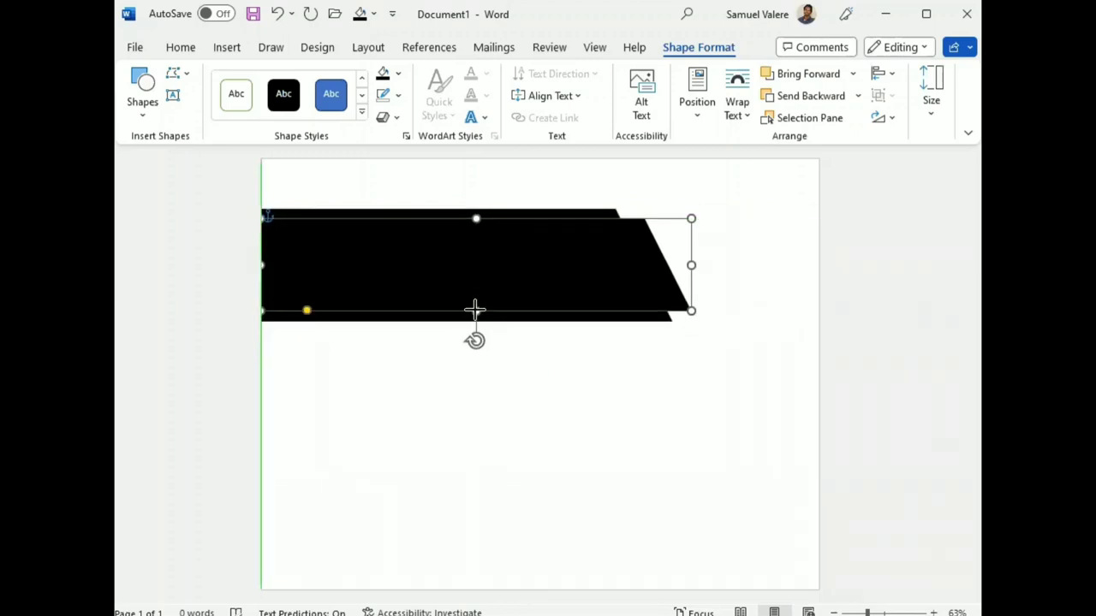
Fill the copy yellow and nudge it right so a black slanted strip shows on its left.
{"action": "left_click", "coordinate": [397, 74]}
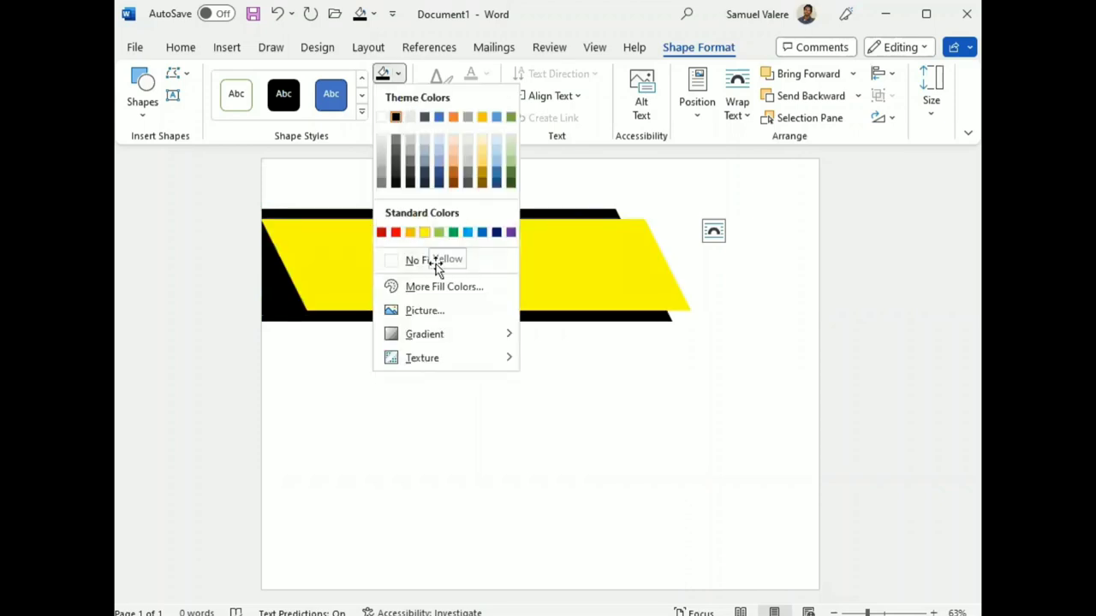
{"action": "key", "text": "Escape"}
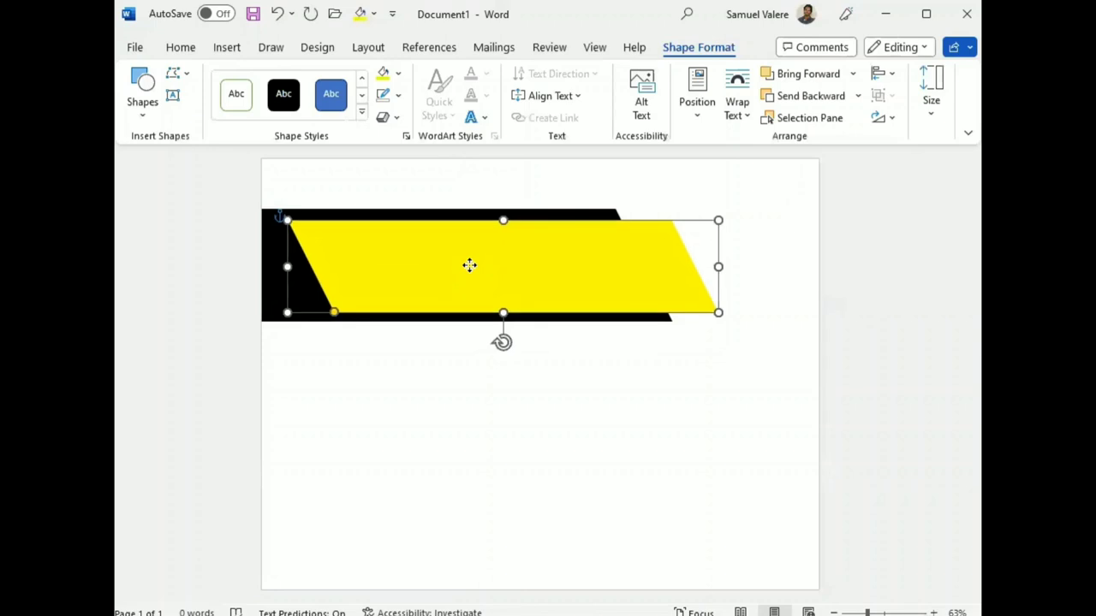
{"action": "left_click_drag", "start_coordinate": [469, 266], "coordinate": [479, 262]}
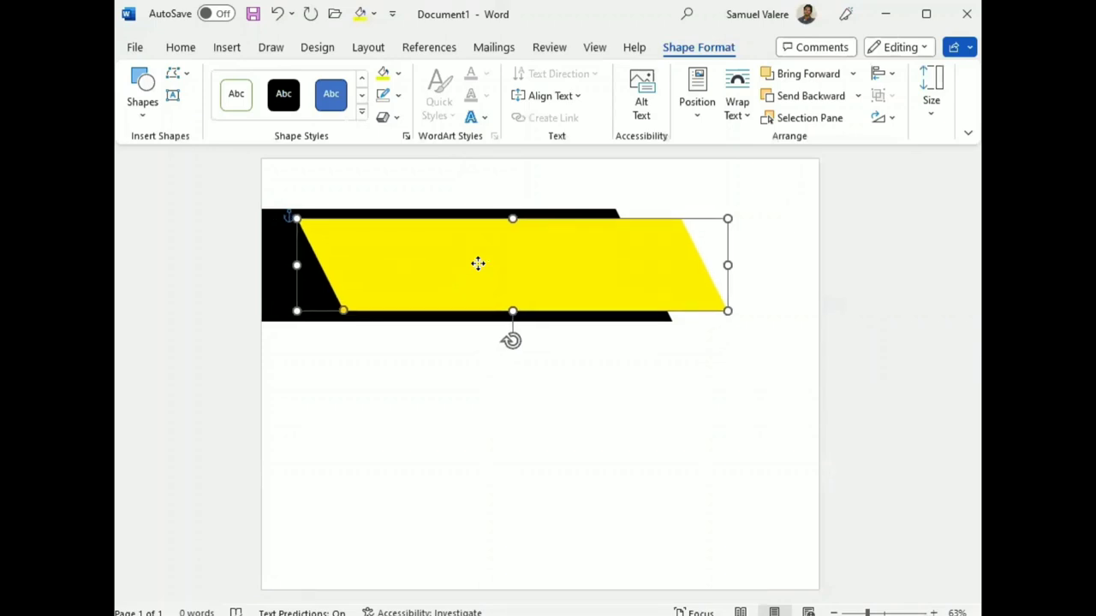
{"action": "left_click_drag", "start_coordinate": [479, 262], "coordinate": [486, 262]}
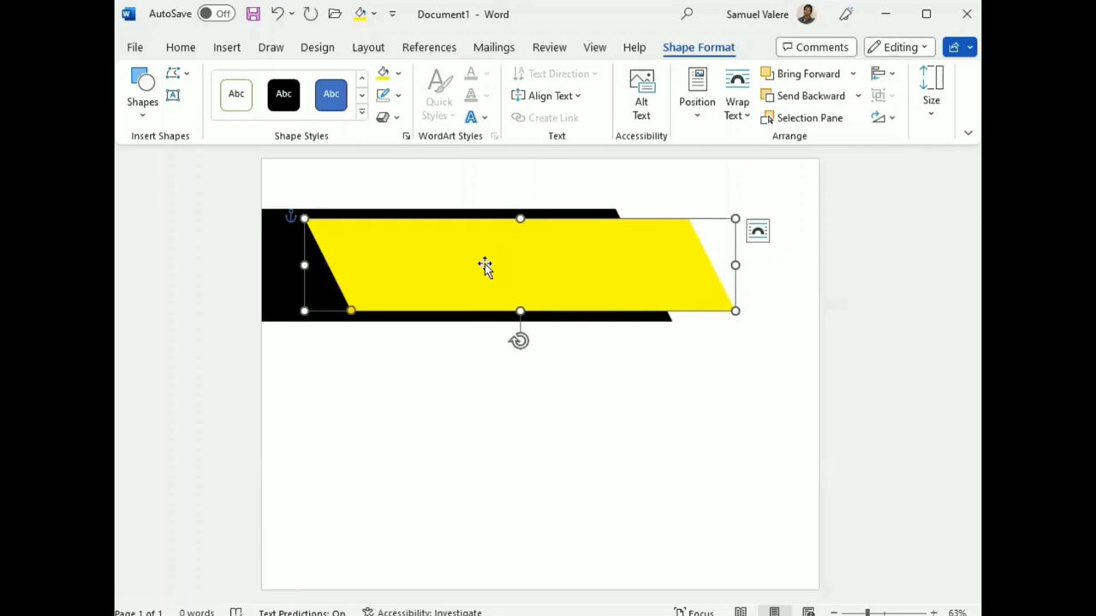
Draw a thin parallelogram bar, then tilt, trim and position it along the yellow shape's left end.
{"action": "left_click", "coordinate": [143, 111]}
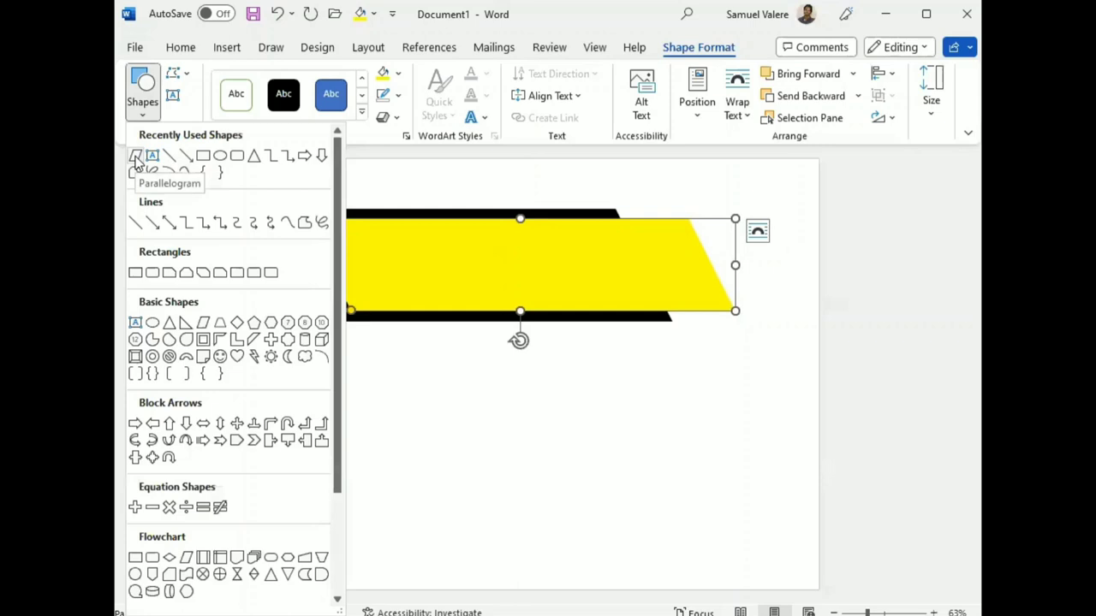
{"action": "left_click_drag", "start_coordinate": [392, 366], "coordinate": [413, 494]}
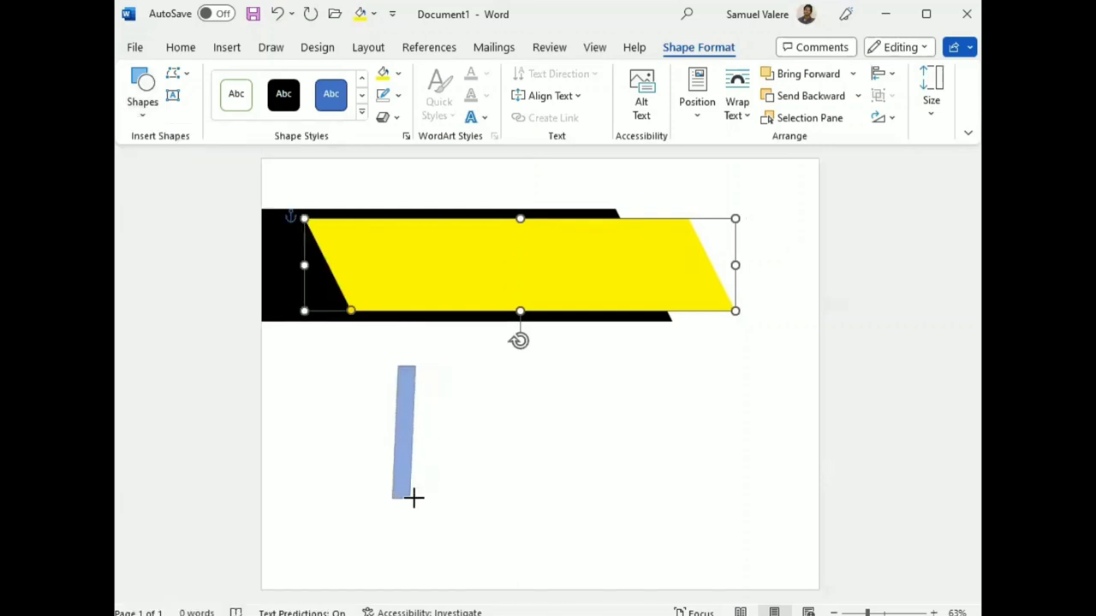
{"action": "left_click_drag", "start_coordinate": [403, 336], "coordinate": [362, 322]}
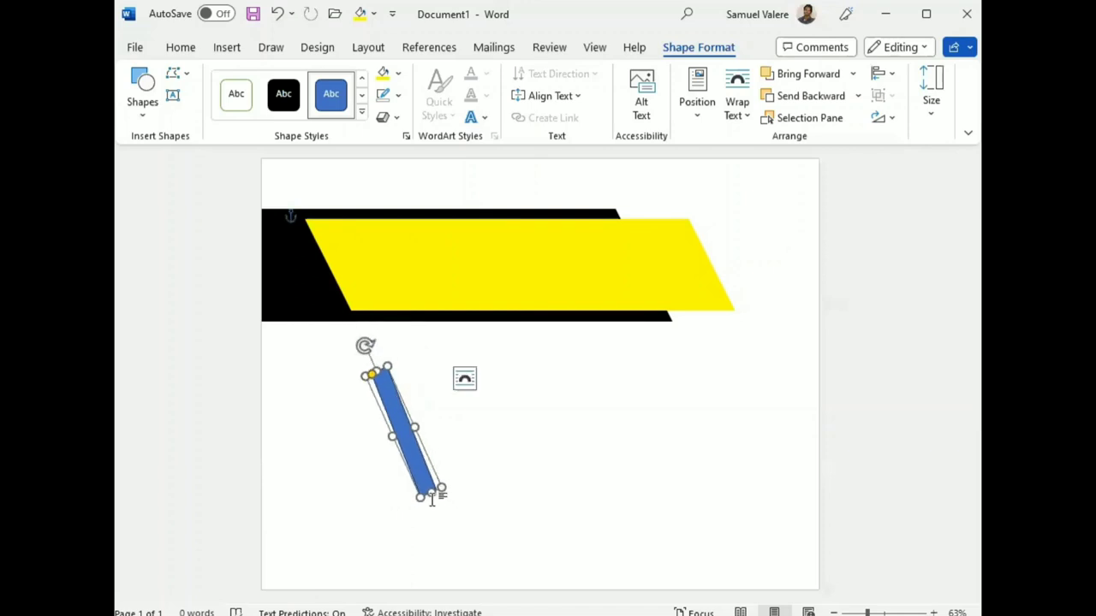
{"action": "left_click_drag", "start_coordinate": [428, 492], "coordinate": [435, 508]}
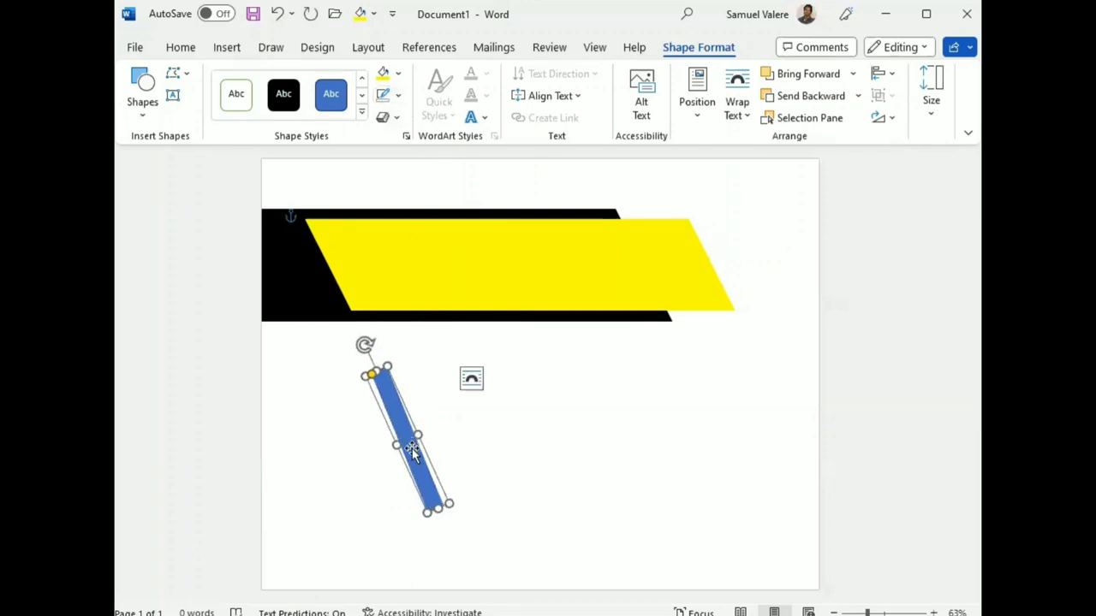
{"action": "mouse_move", "coordinate": [412, 443]}
{"action": "left_mouse_down"}
{"action": "mouse_move", "coordinate": [415, 401]}
{"action": "mouse_move", "coordinate": [369, 288]}
{"action": "left_mouse_up"}
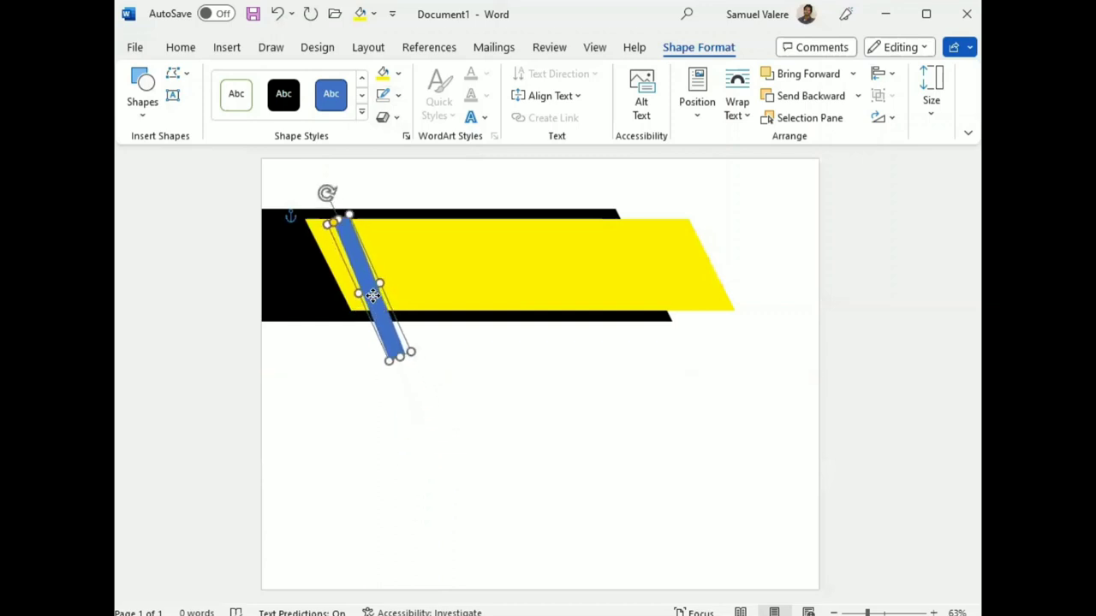
{"action": "left_click_drag", "start_coordinate": [405, 349], "coordinate": [387, 328]}
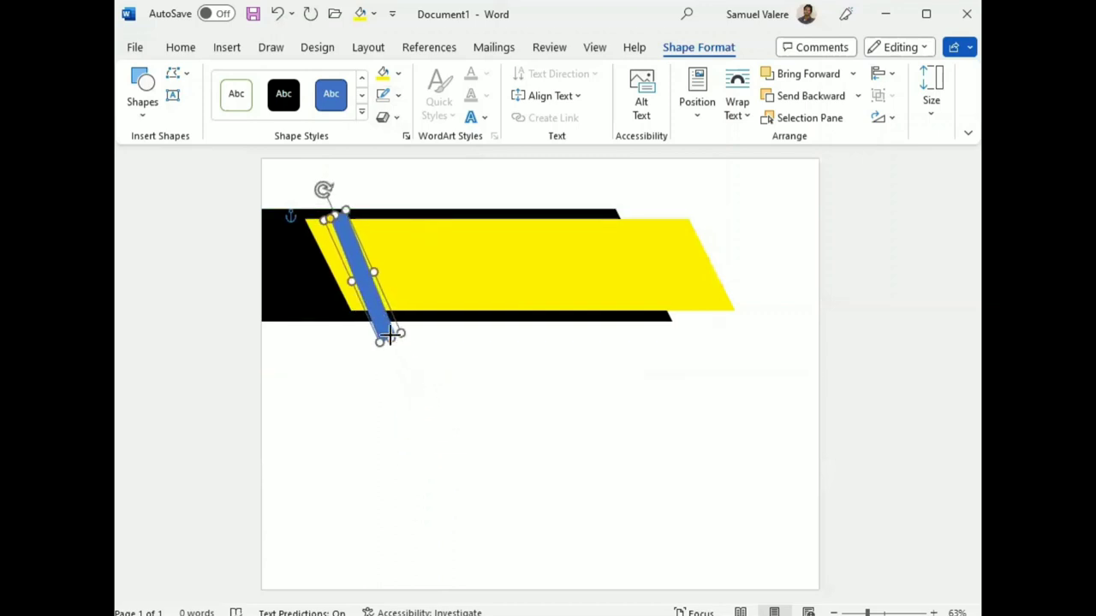
{"action": "left_click_drag", "start_coordinate": [323, 187], "coordinate": [317, 190]}
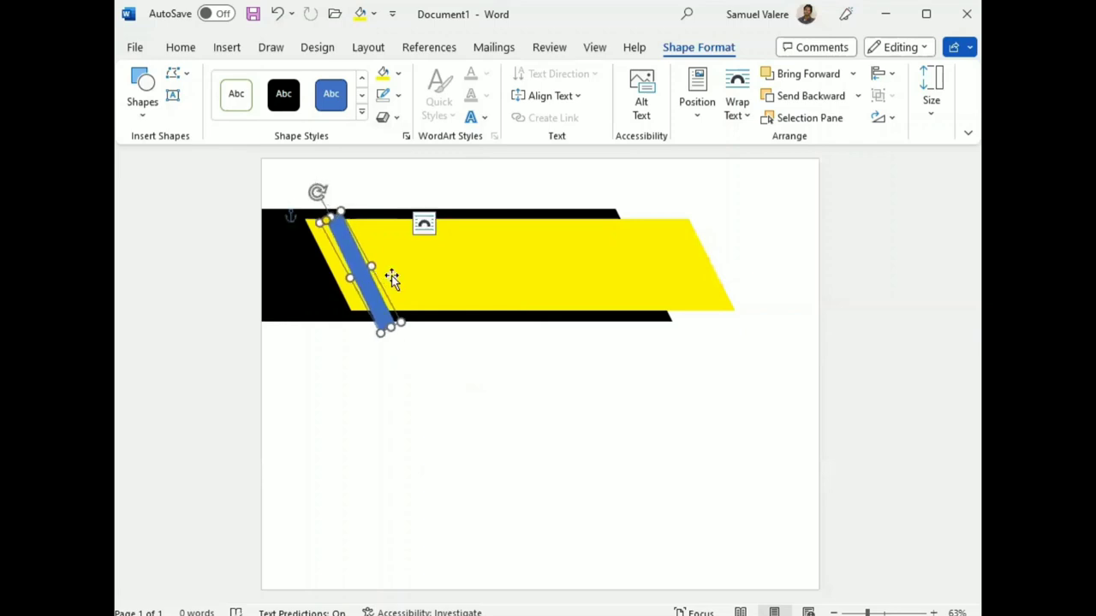
{"action": "key", "text": "Up"}
{"action": "key", "text": "Up"}
{"action": "key", "text": "Up"}
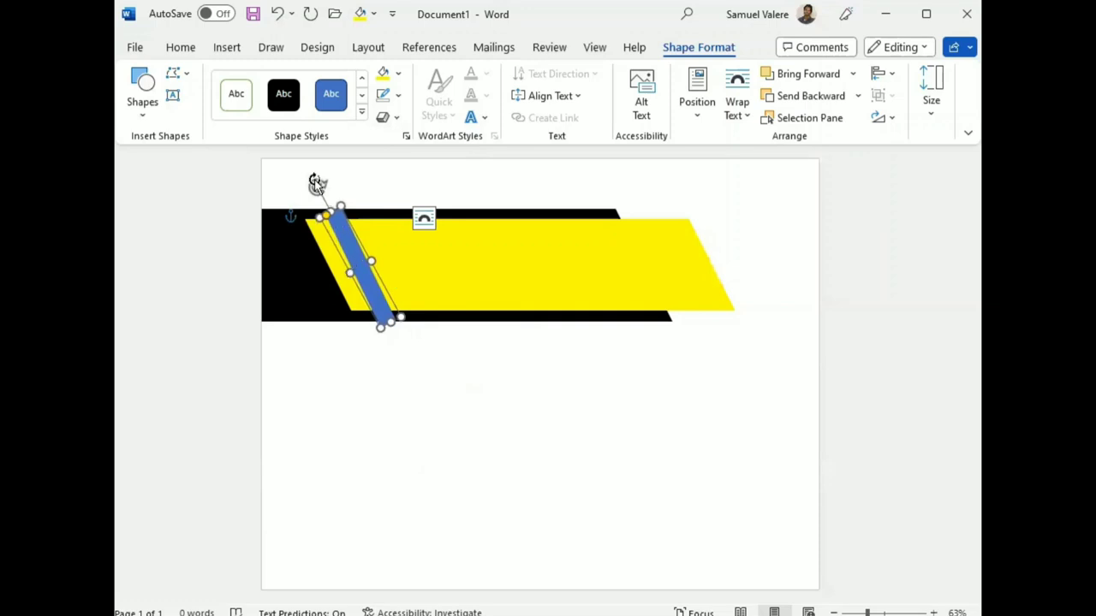
{"action": "left_click_drag", "start_coordinate": [314, 183], "coordinate": [314, 190]}
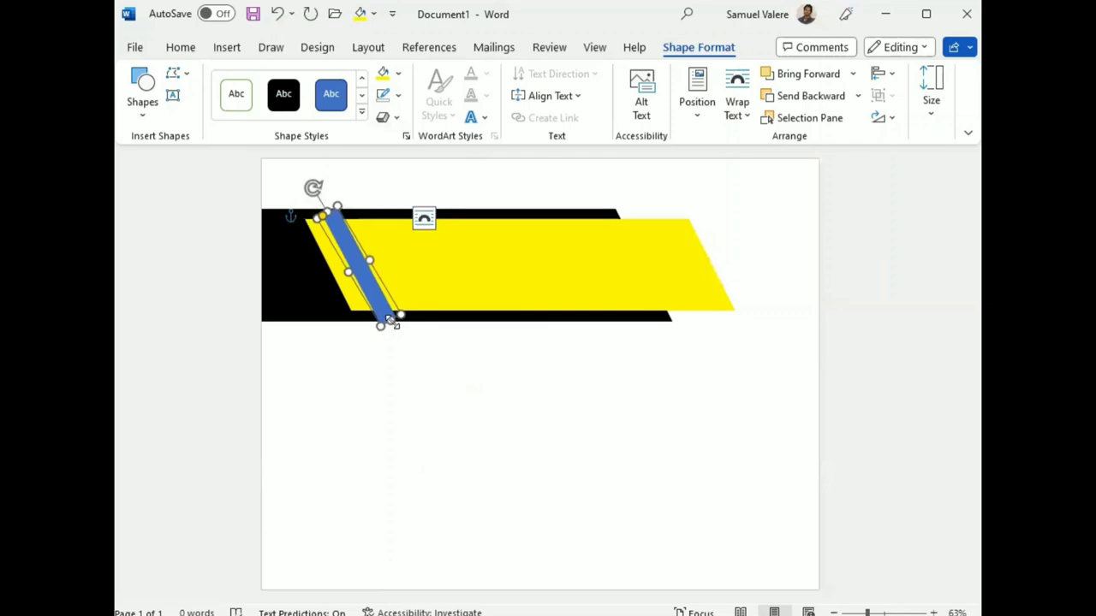
{"action": "left_click_drag", "start_coordinate": [389, 321], "coordinate": [384, 317]}
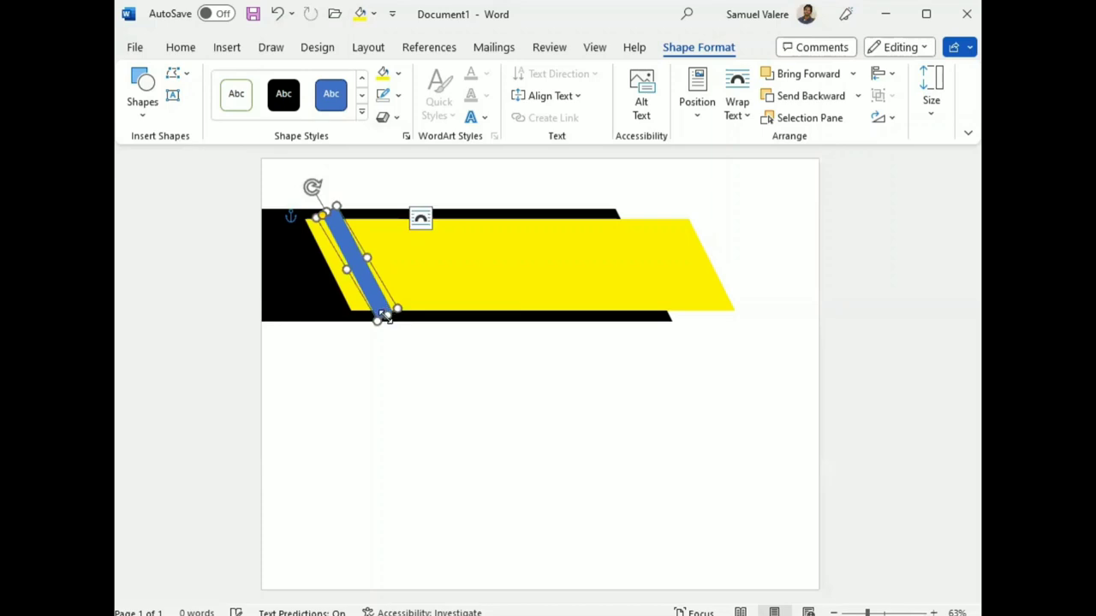
Fill the slanted bar with Black, Text 1 to cut a dark stripe through the yellow shape.
{"action": "left_click", "coordinate": [400, 77]}
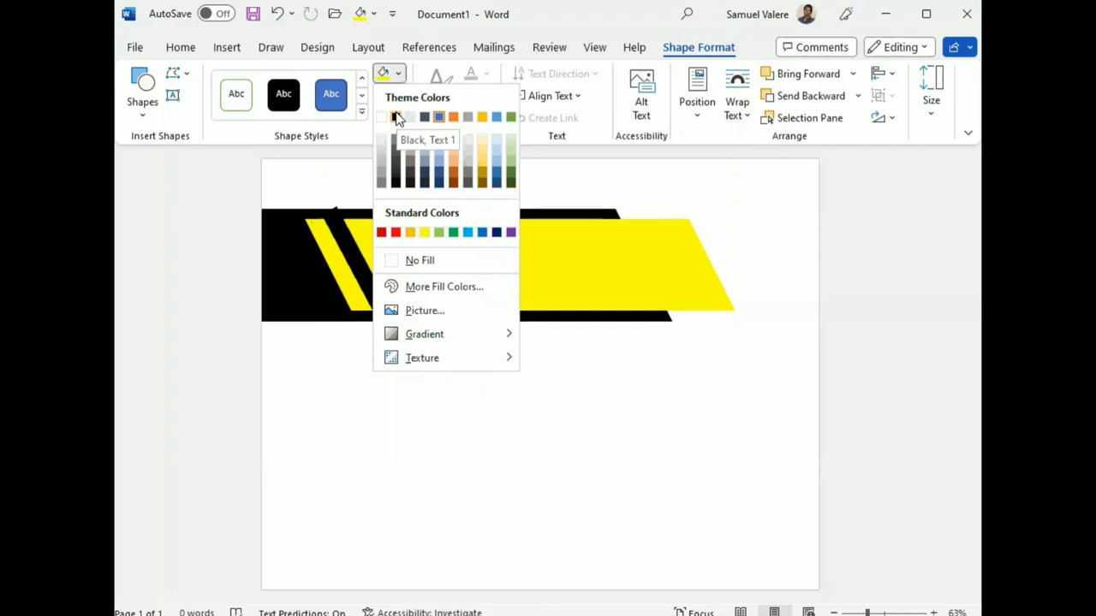
{"action": "left_click", "coordinate": [420, 184]}
{"action": "left_click", "coordinate": [464, 272]}
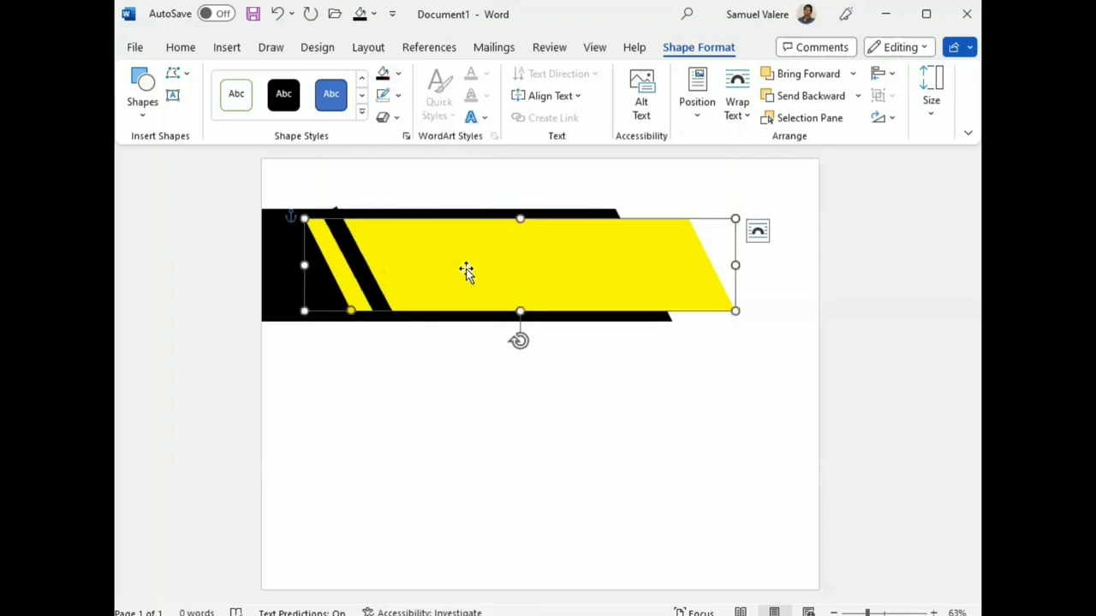
{"action": "left_click", "coordinate": [345, 242]}
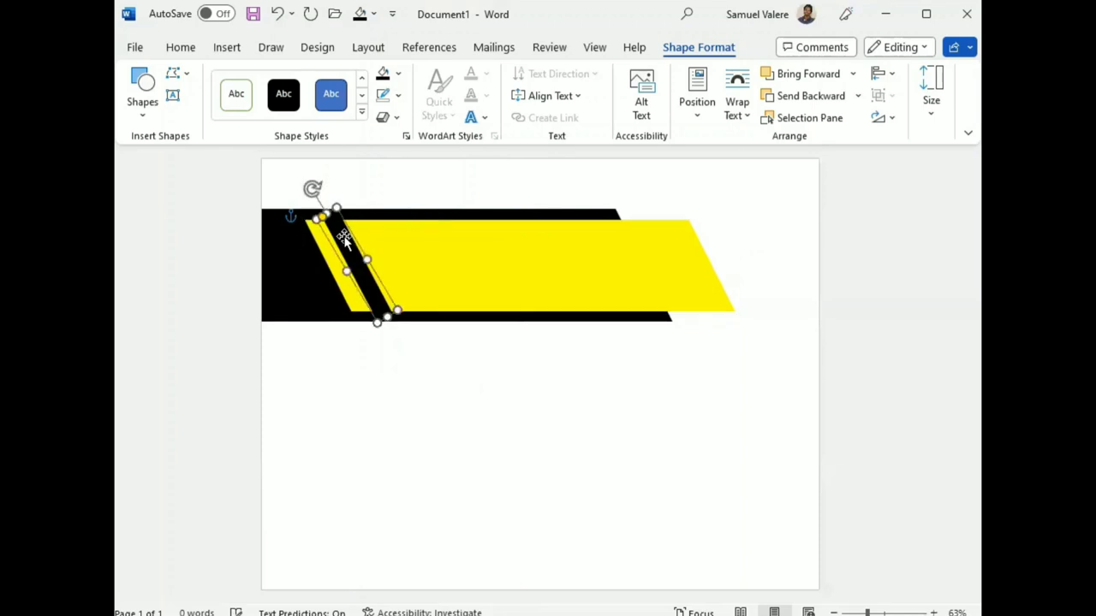
{"action": "left_click", "coordinate": [456, 378]}
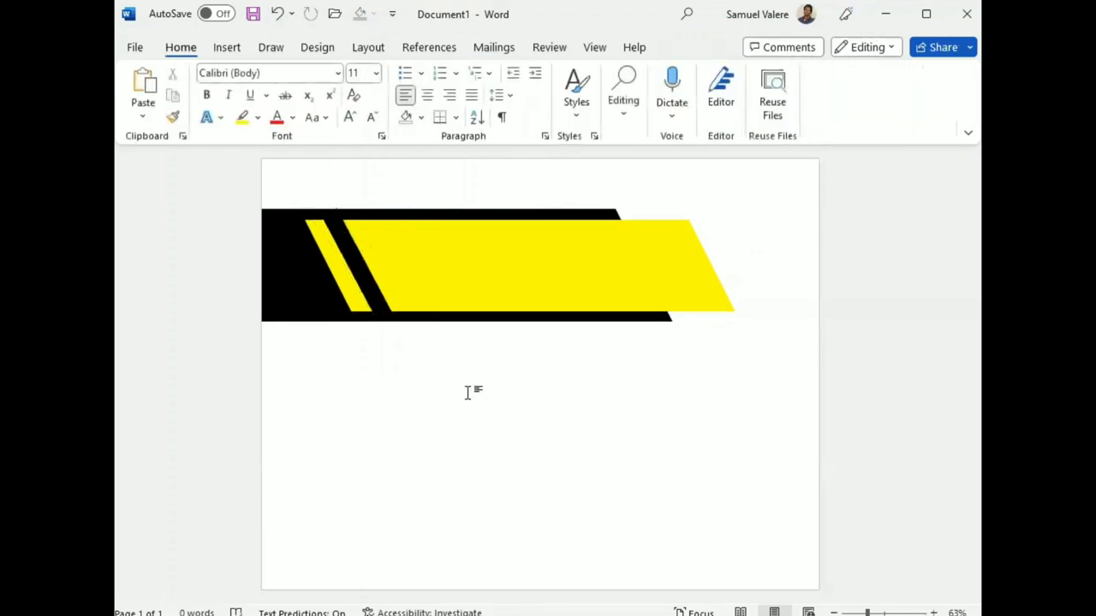
{"action": "left_click", "coordinate": [351, 255]}
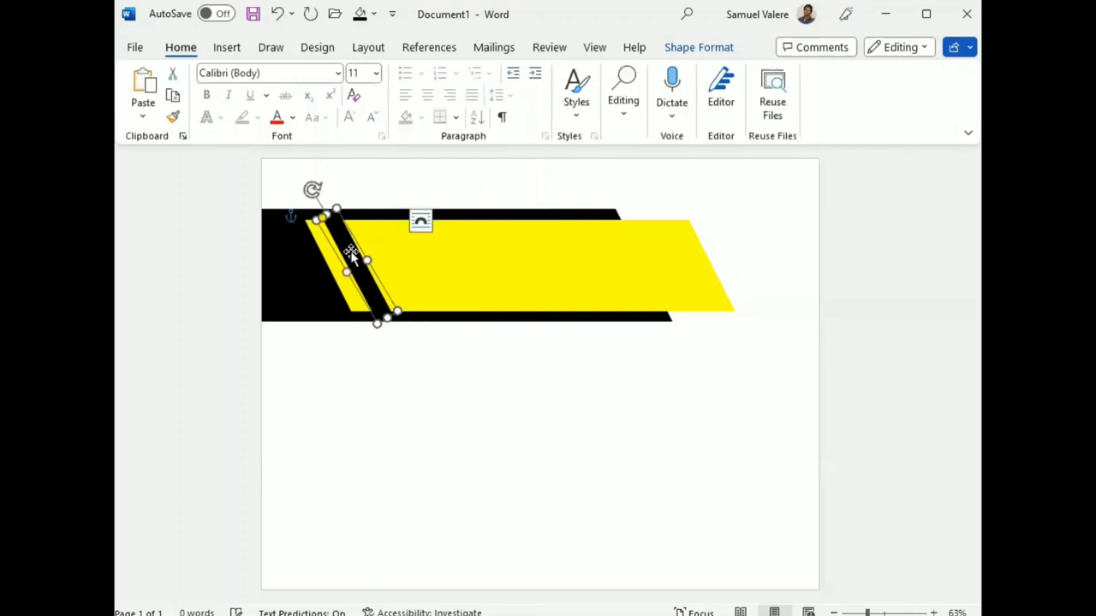
{"action": "left_click", "coordinate": [447, 377]}
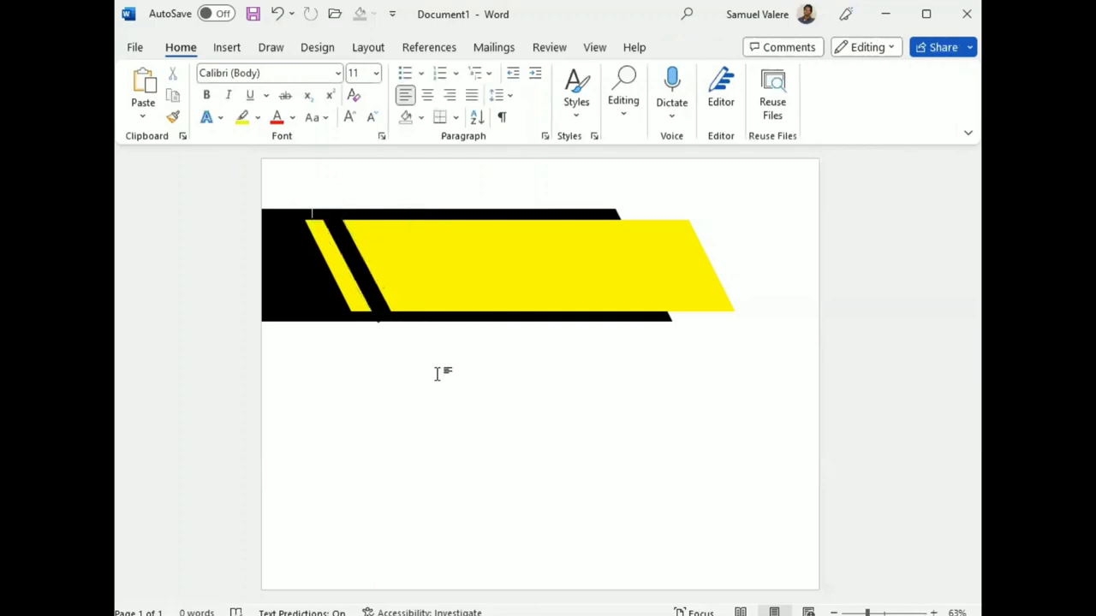
Extend the black banner's bottom edge slightly downward.
{"action": "left_click", "coordinate": [418, 320]}
{"action": "left_click_drag", "start_coordinate": [423, 321], "coordinate": [423, 324]}
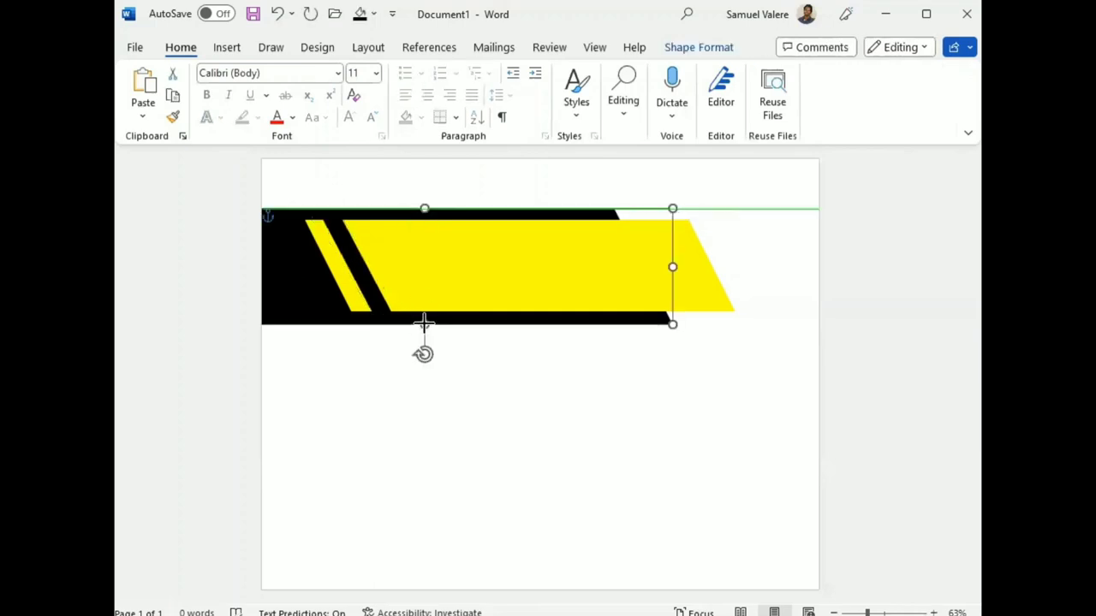
{"action": "left_click", "coordinate": [428, 285]}
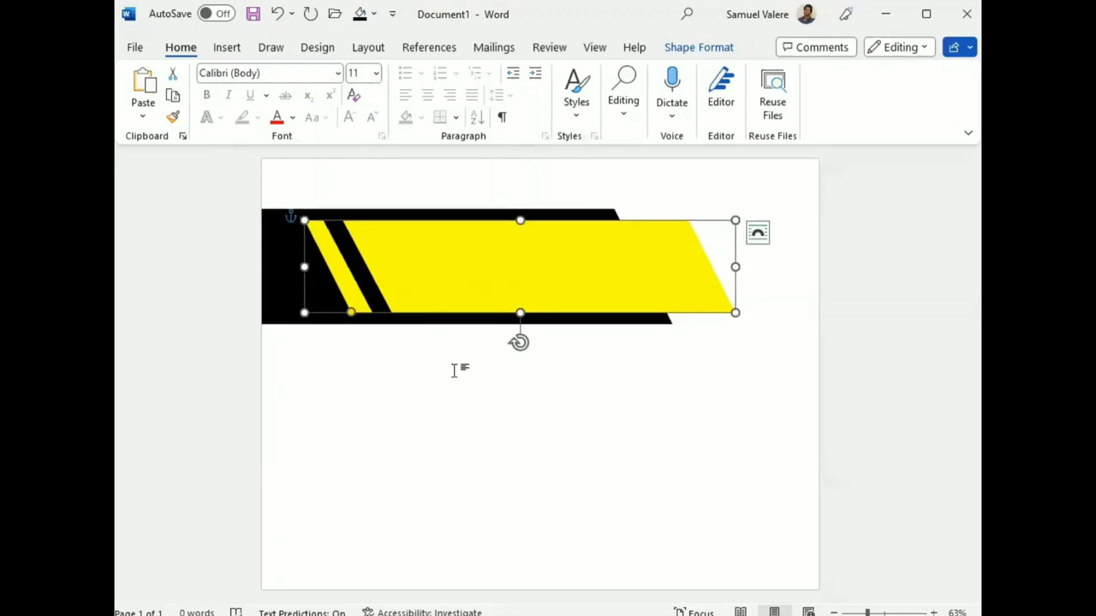
{"action": "left_click", "coordinate": [490, 410]}
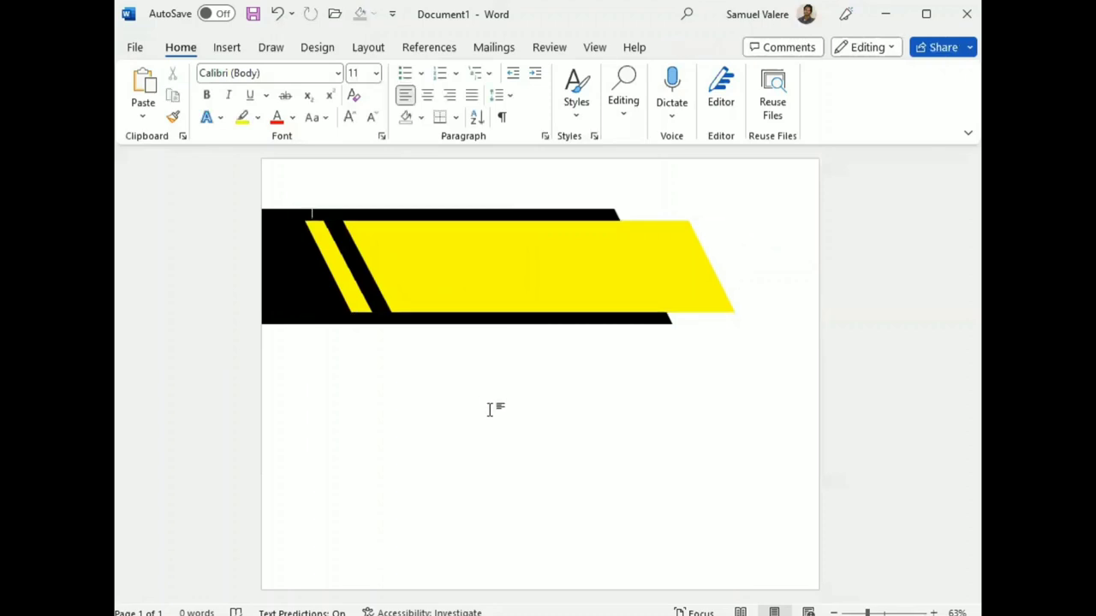
Draw a text box on the yellow banner, type 'Certificate', and set its fill to No Fill.
{"action": "left_click", "coordinate": [228, 49]}
{"action": "left_click", "coordinate": [299, 75]}
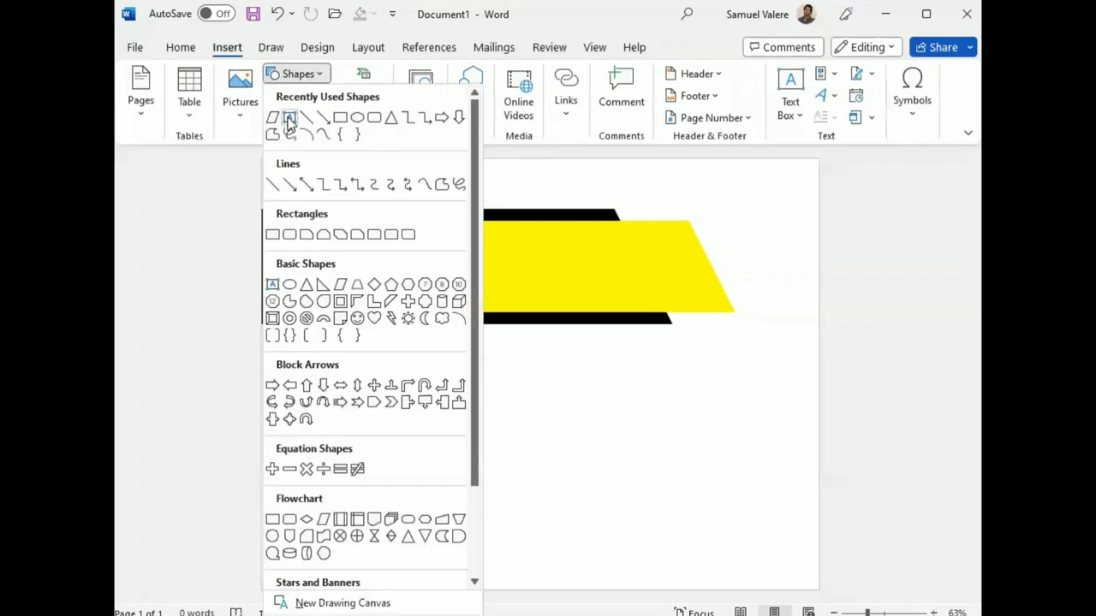
{"action": "left_click", "coordinate": [290, 122]}
{"action": "left_click_drag", "start_coordinate": [409, 255], "coordinate": [633, 289]}
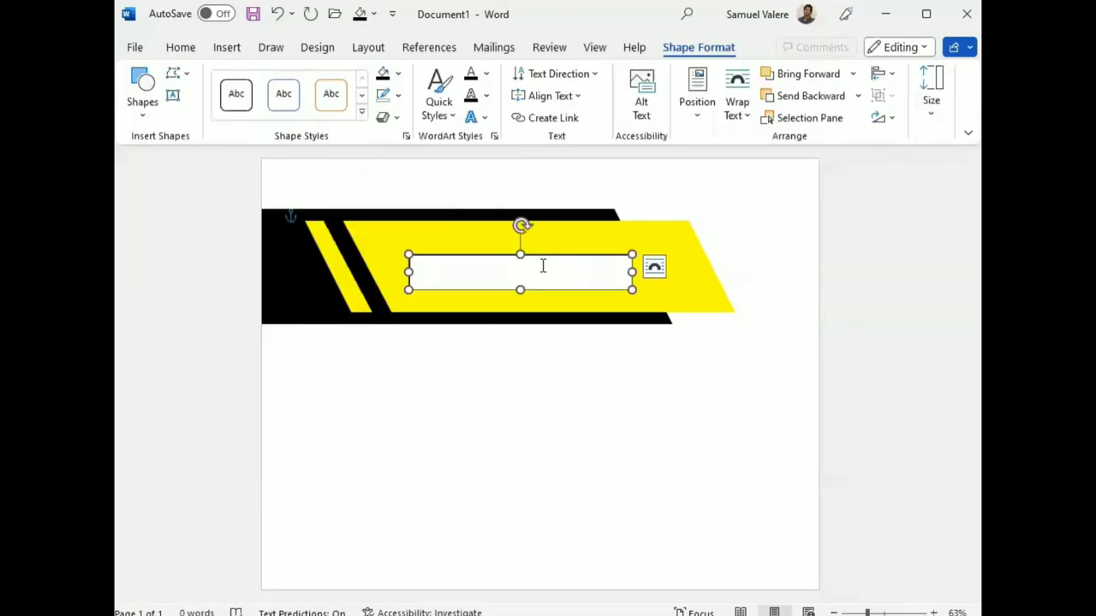
{"action": "type", "text": "Certificate"}
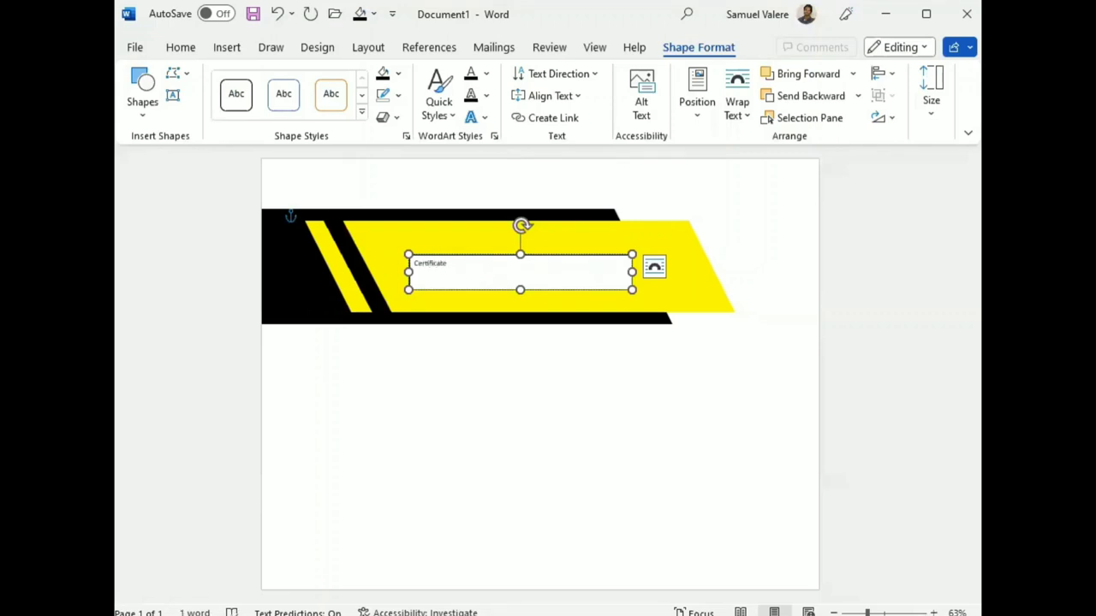
{"action": "left_click_drag", "start_coordinate": [452, 262], "coordinate": [412, 263]}
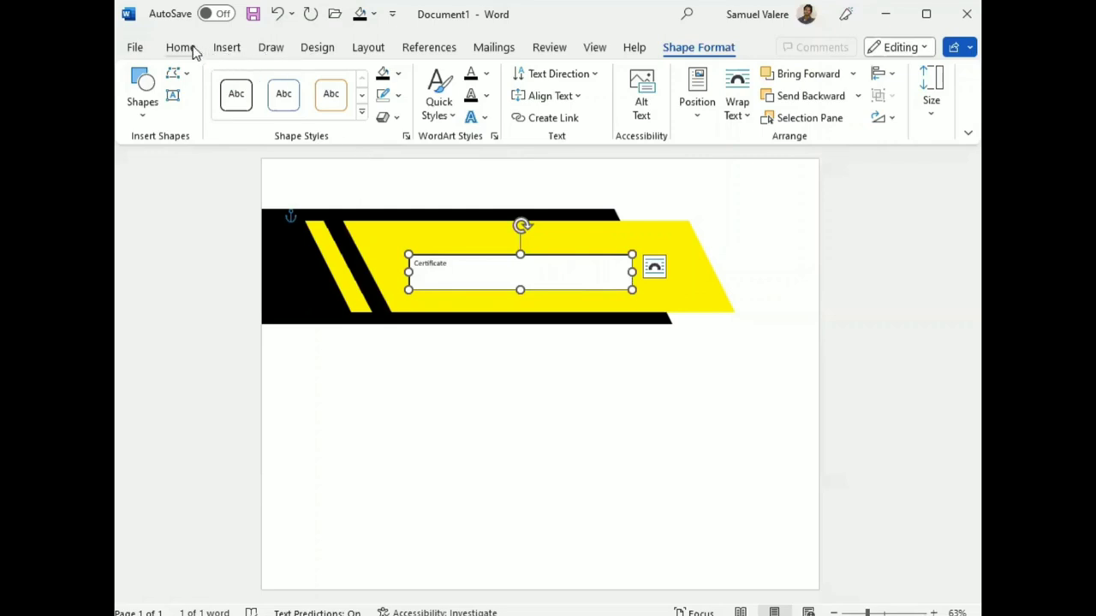
{"action": "left_click", "coordinate": [397, 73]}
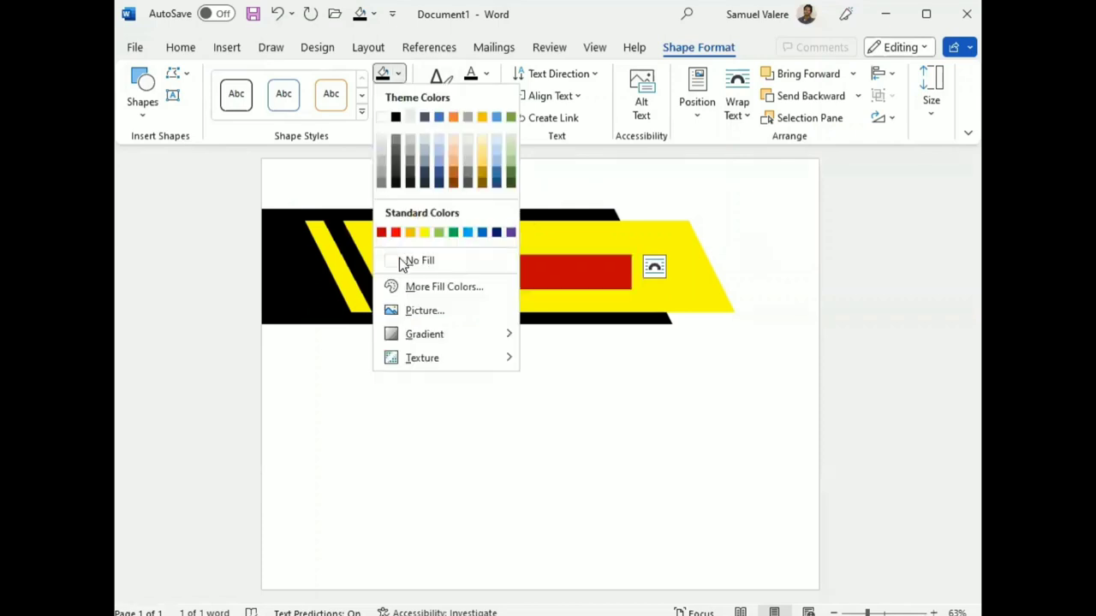
{"action": "left_click", "coordinate": [389, 266]}
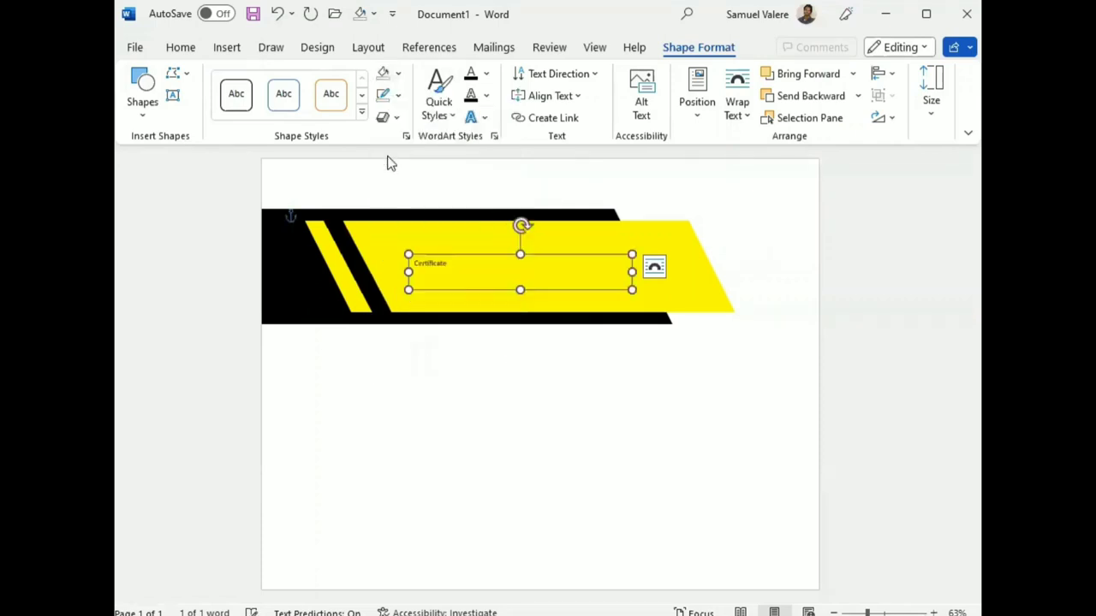
{"action": "double_click", "coordinate": [434, 262]}
{"action": "left_click", "coordinate": [181, 47]}
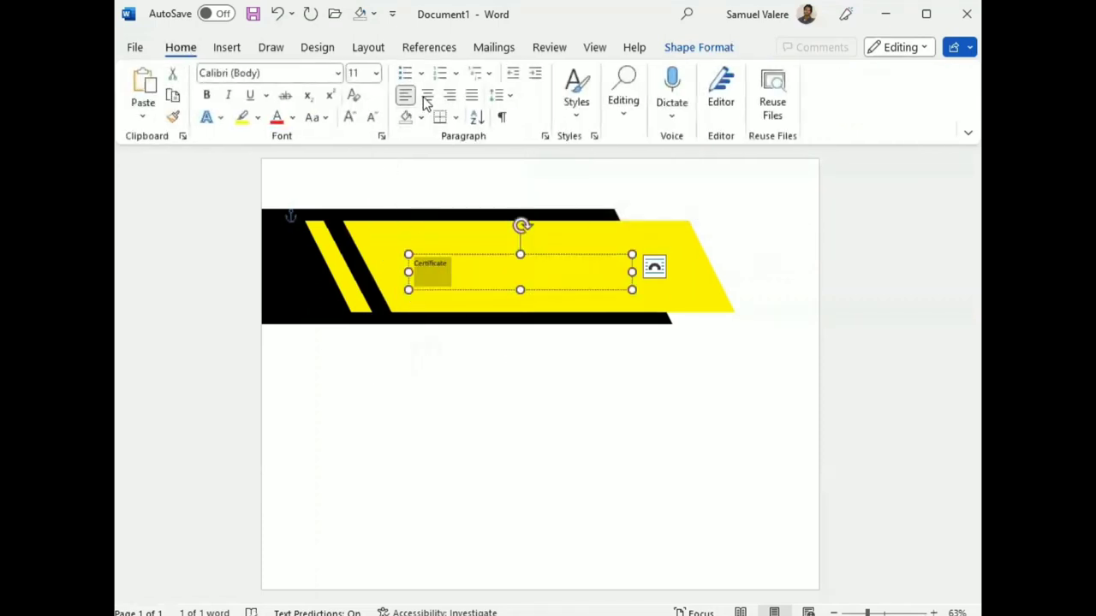
Centre the Certificate text, change it to uppercase, and enlarge it to 72 pt.
{"action": "left_click", "coordinate": [427, 96]}
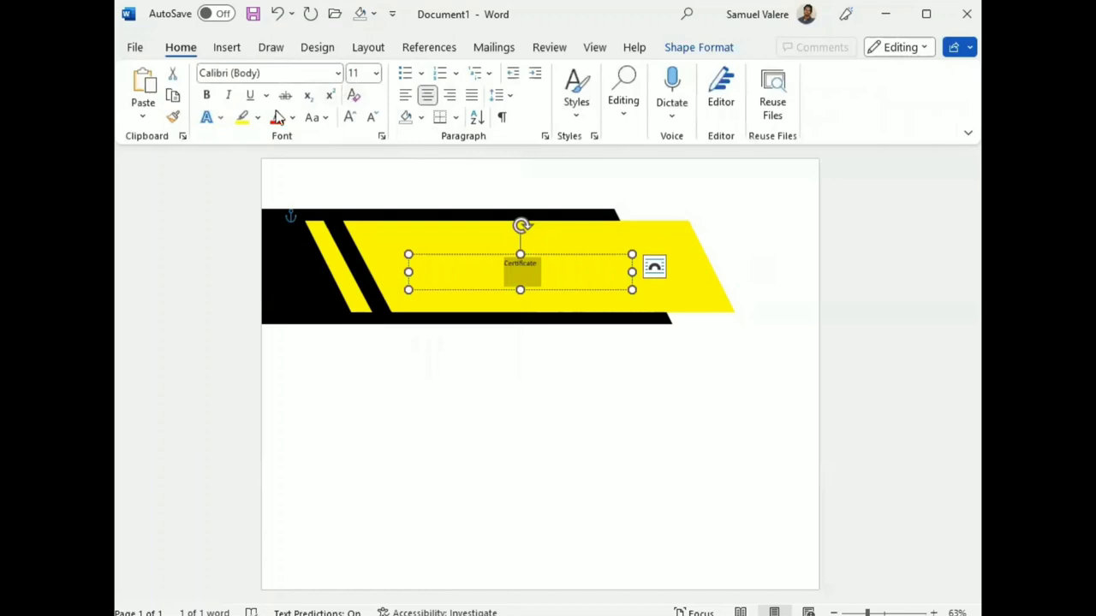
{"action": "left_click", "coordinate": [349, 117]}
{"action": "left_click", "coordinate": [350, 117]}
{"action": "left_click", "coordinate": [349, 117]}
{"action": "left_click", "coordinate": [349, 117]}
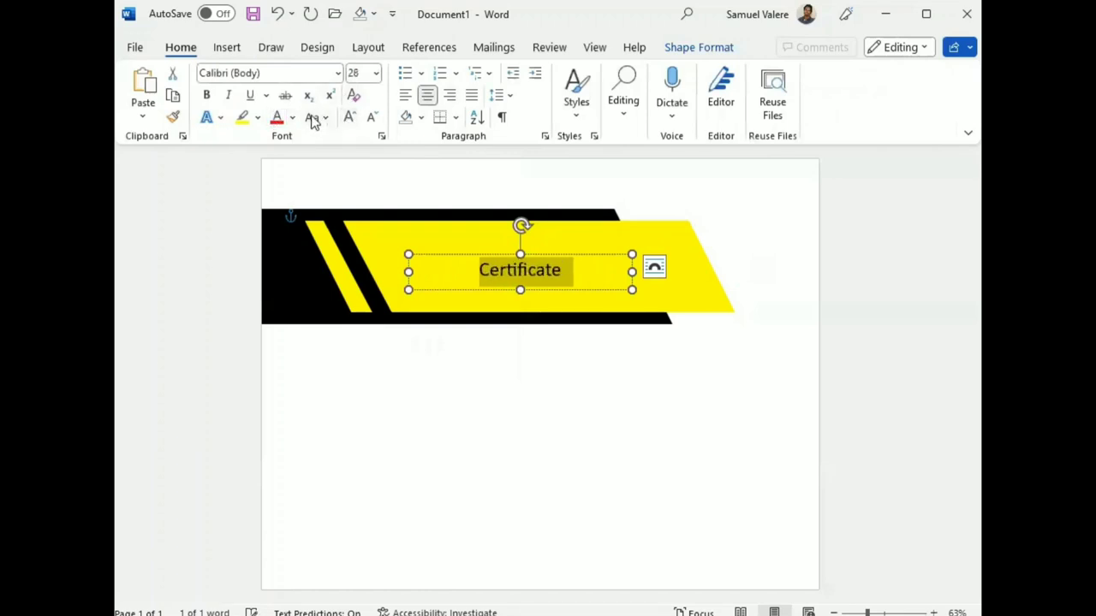
{"action": "left_click", "coordinate": [327, 117]}
{"action": "left_click", "coordinate": [349, 186]}
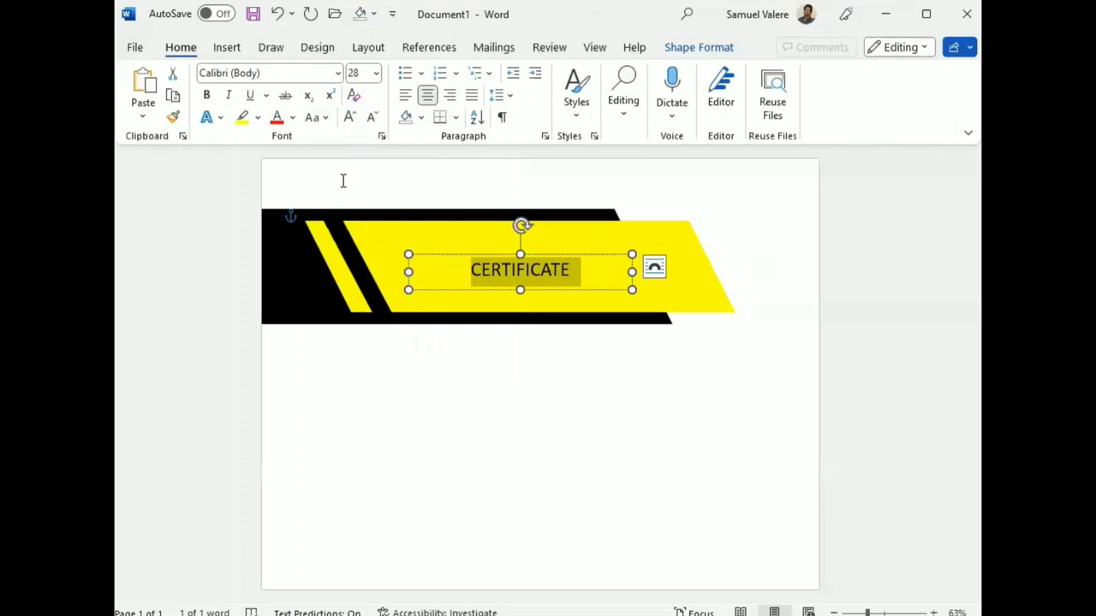
{"action": "left_click", "coordinate": [349, 117]}
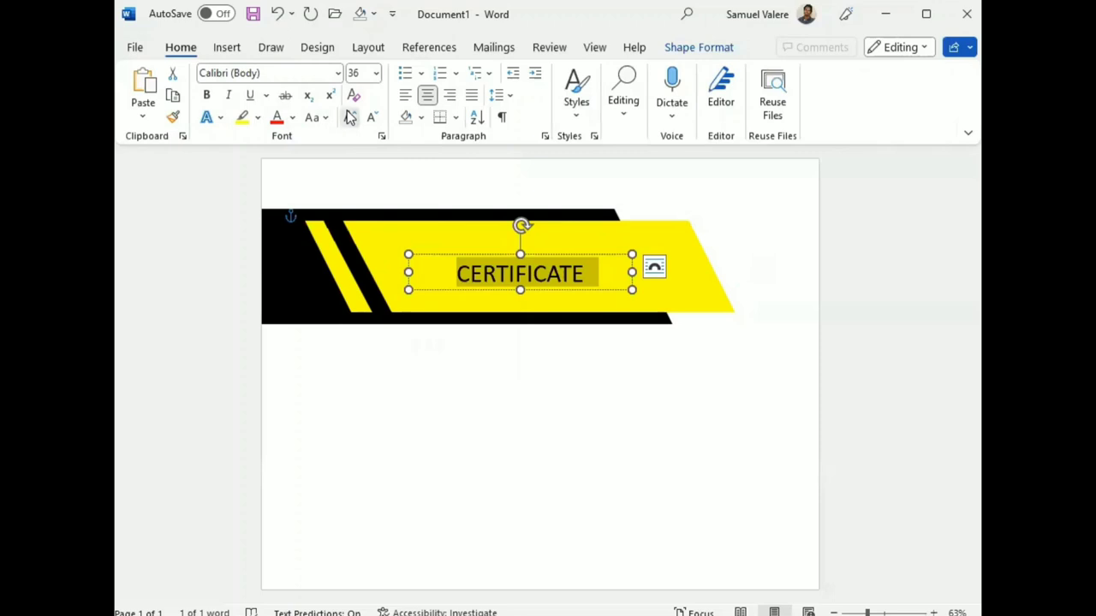
{"action": "double_click", "coordinate": [350, 117]}
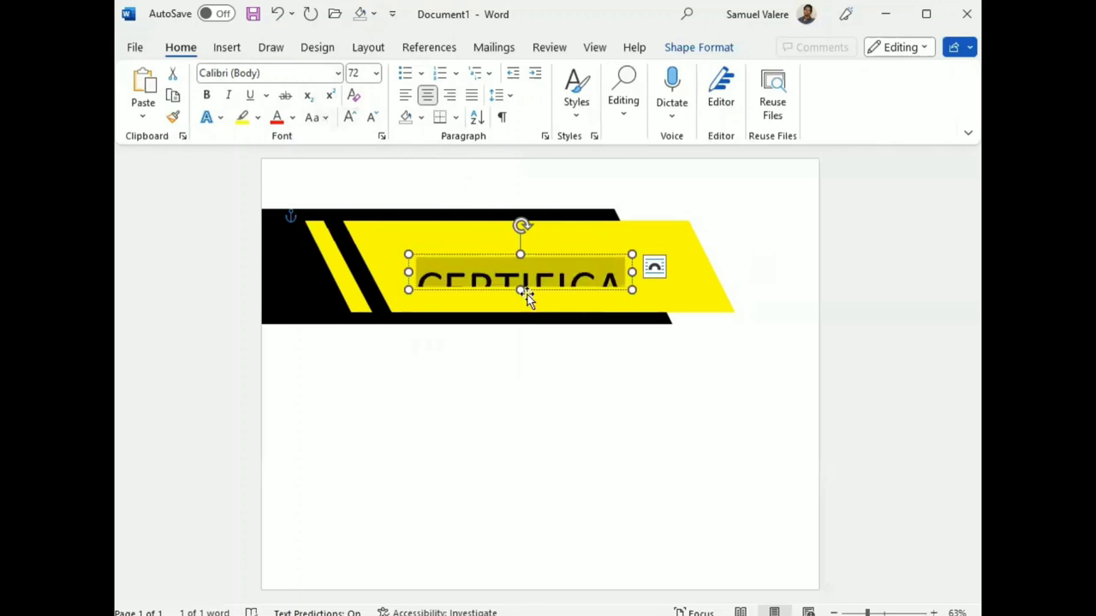
Enlarge the text box so CERTIFICATE shows fully, and make the word bold.
{"action": "left_click_drag", "start_coordinate": [521, 291], "coordinate": [522, 314]}
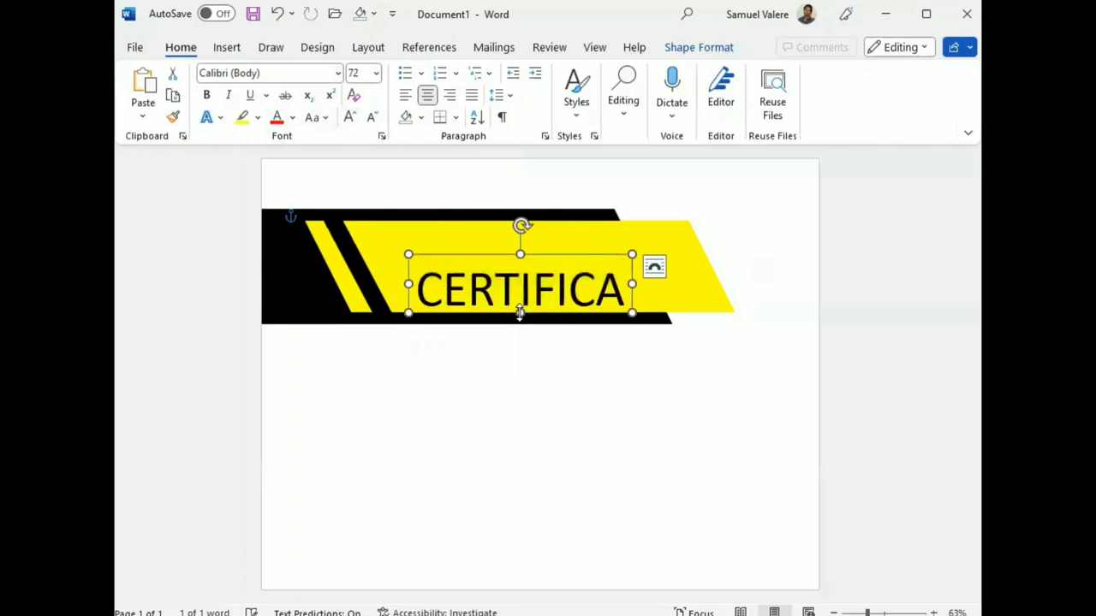
{"action": "left_click", "coordinate": [460, 250]}
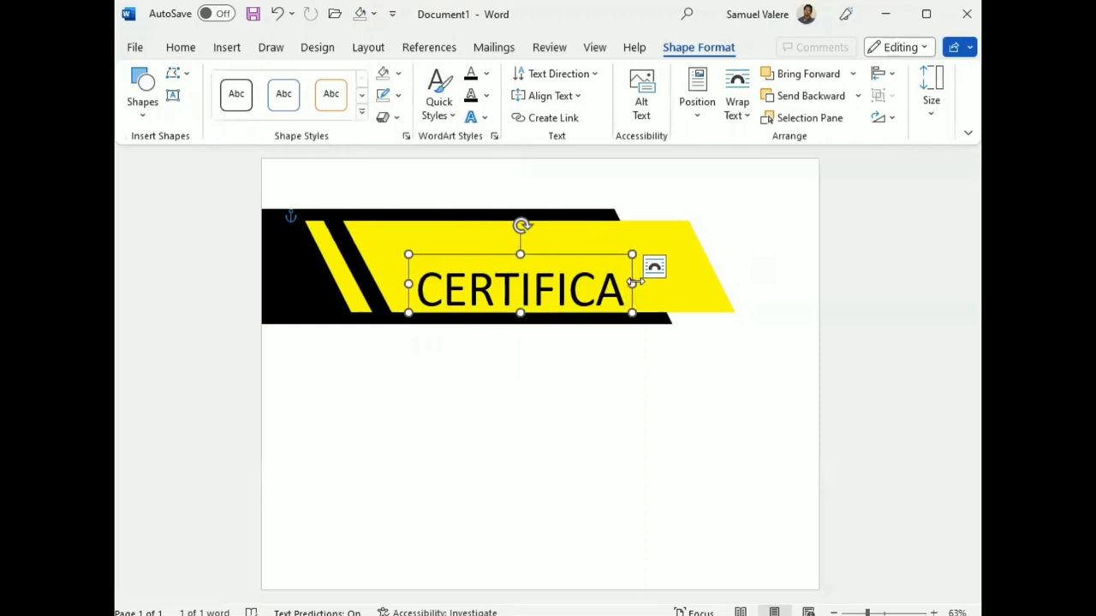
{"action": "left_click_drag", "start_coordinate": [633, 290], "coordinate": [684, 288]}
{"action": "double_click", "coordinate": [560, 281]}
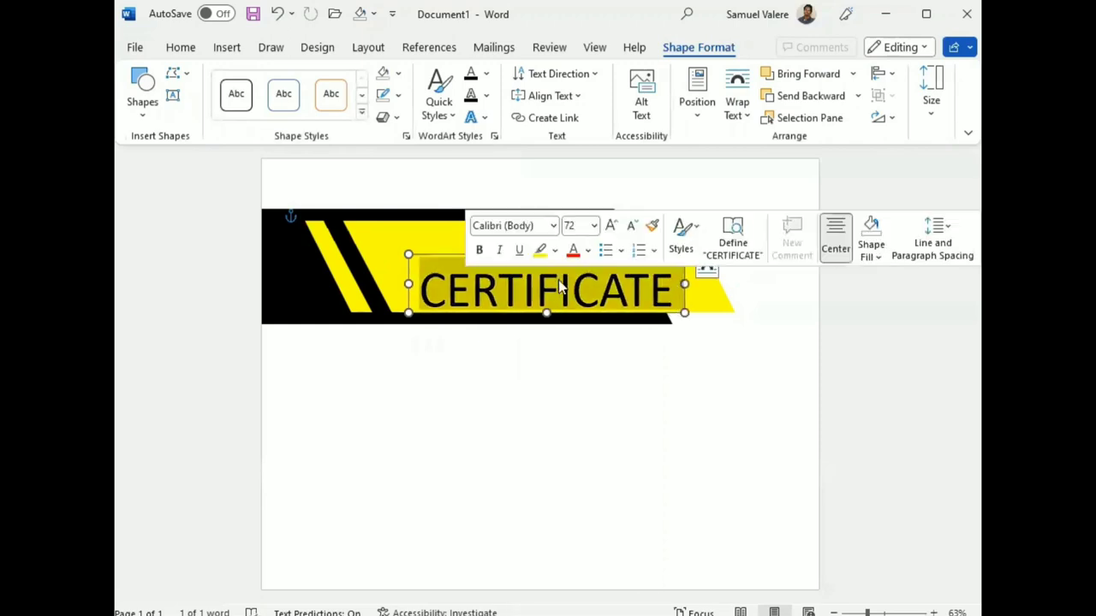
{"action": "left_click", "coordinate": [480, 249]}
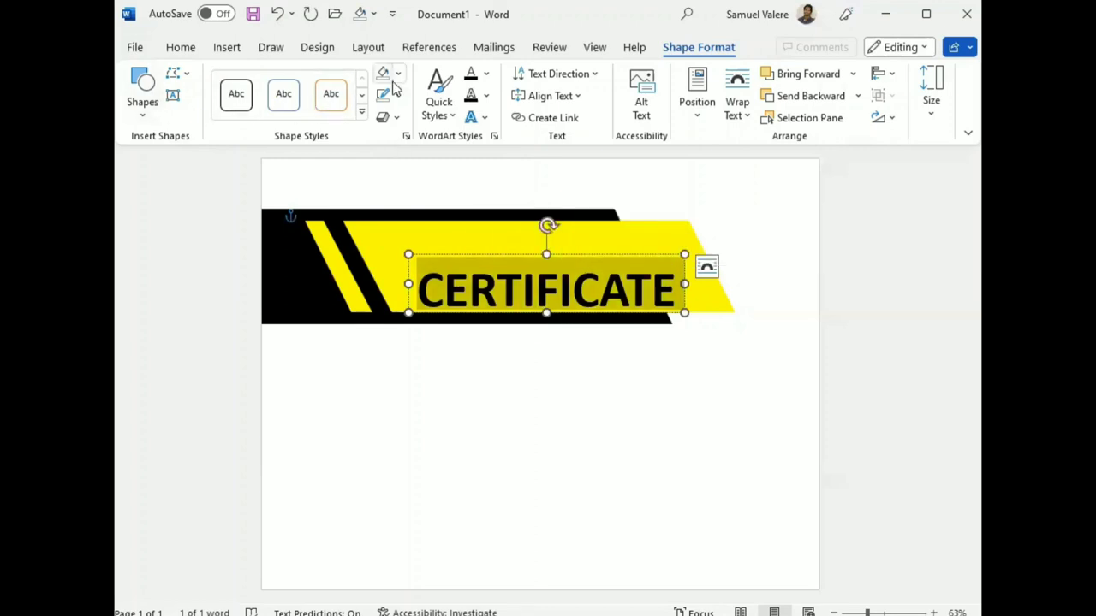
Colour CERTIFICATE white and move its text box up onto the centre of the banner.
{"action": "left_click", "coordinate": [184, 48]}
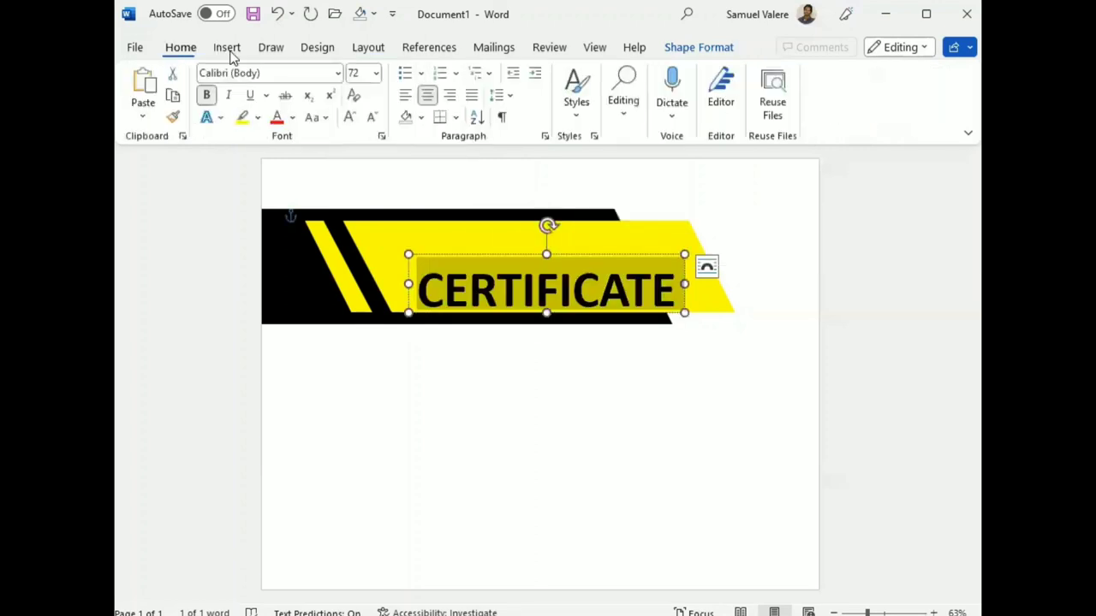
{"action": "left_click", "coordinate": [319, 117]}
{"action": "left_click", "coordinate": [332, 117]}
{"action": "left_click", "coordinate": [293, 117]}
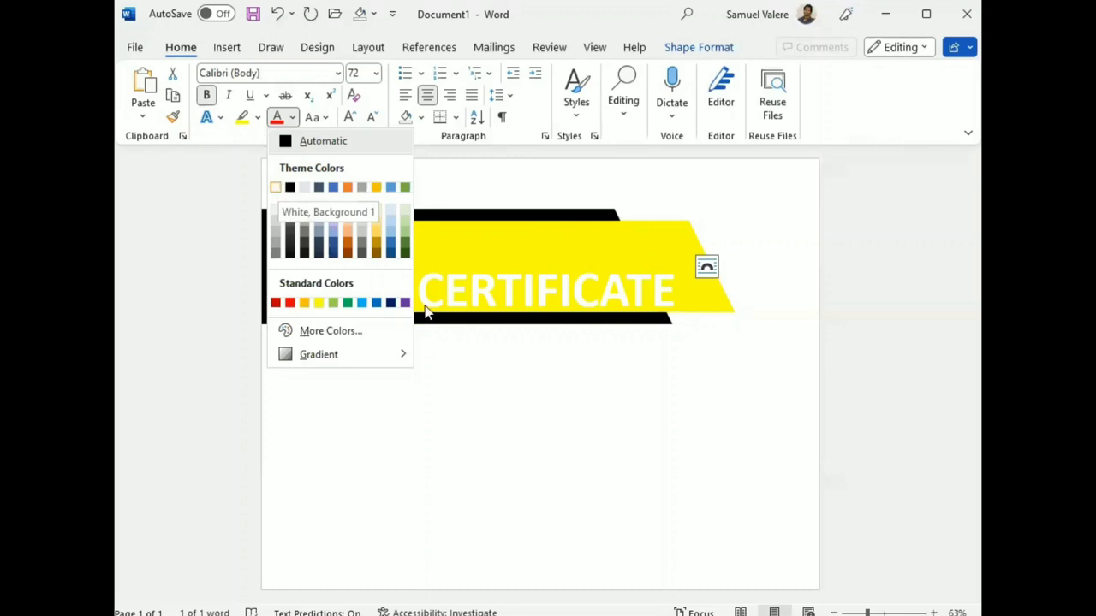
{"action": "left_click", "coordinate": [278, 187]}
{"action": "left_click_drag", "start_coordinate": [558, 311], "coordinate": [538, 285]}
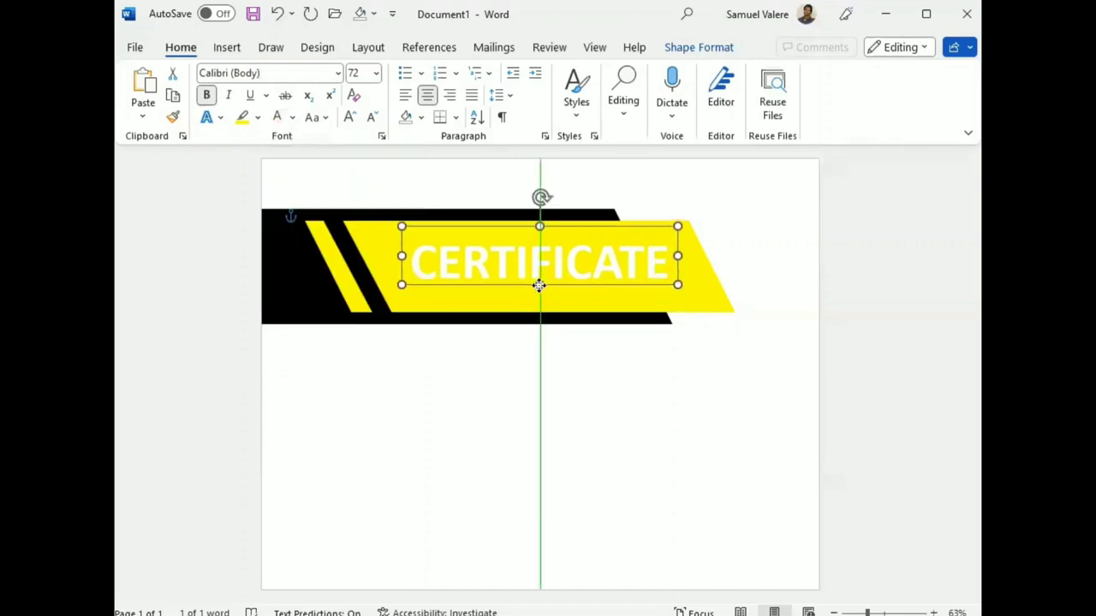
{"action": "left_click", "coordinate": [609, 308]}
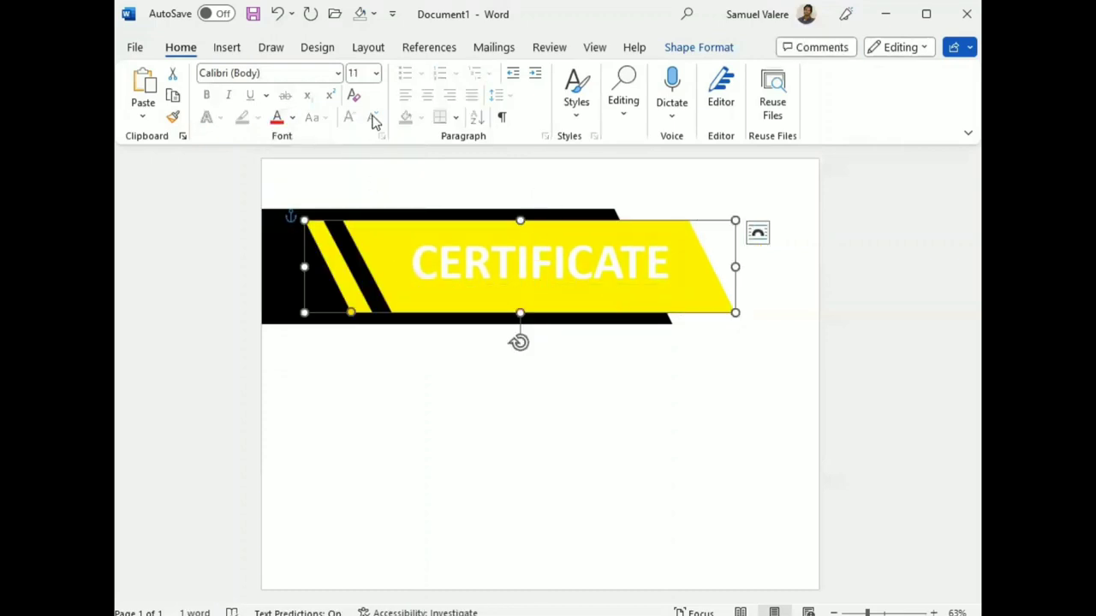
Fill the banner with the custom golden yellow #FEDA00 via More Fill Colors.
{"action": "left_click", "coordinate": [697, 49]}
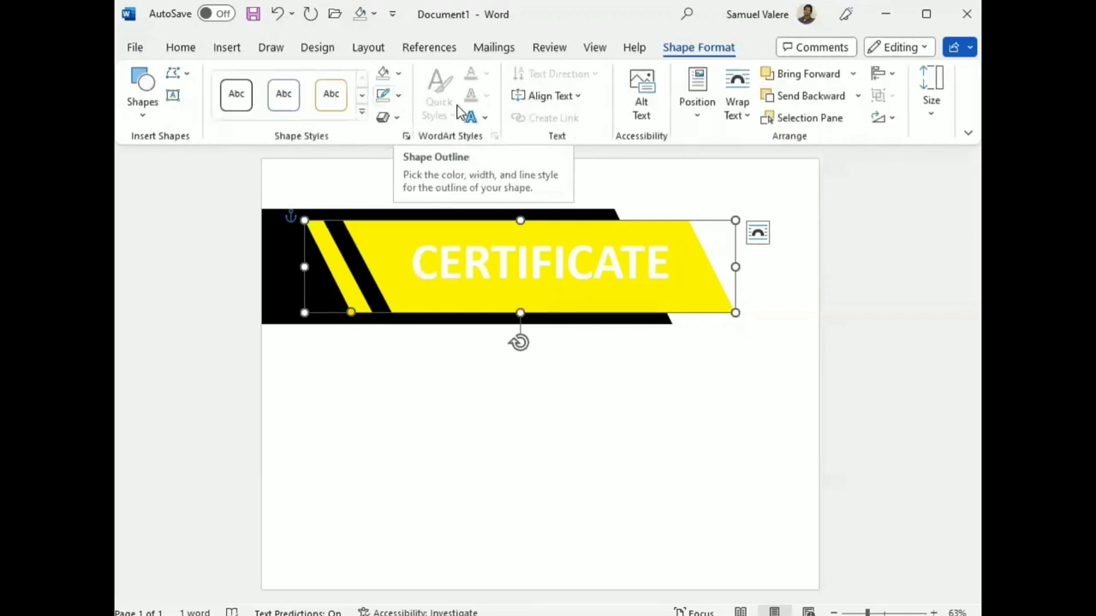
{"action": "left_click", "coordinate": [397, 74]}
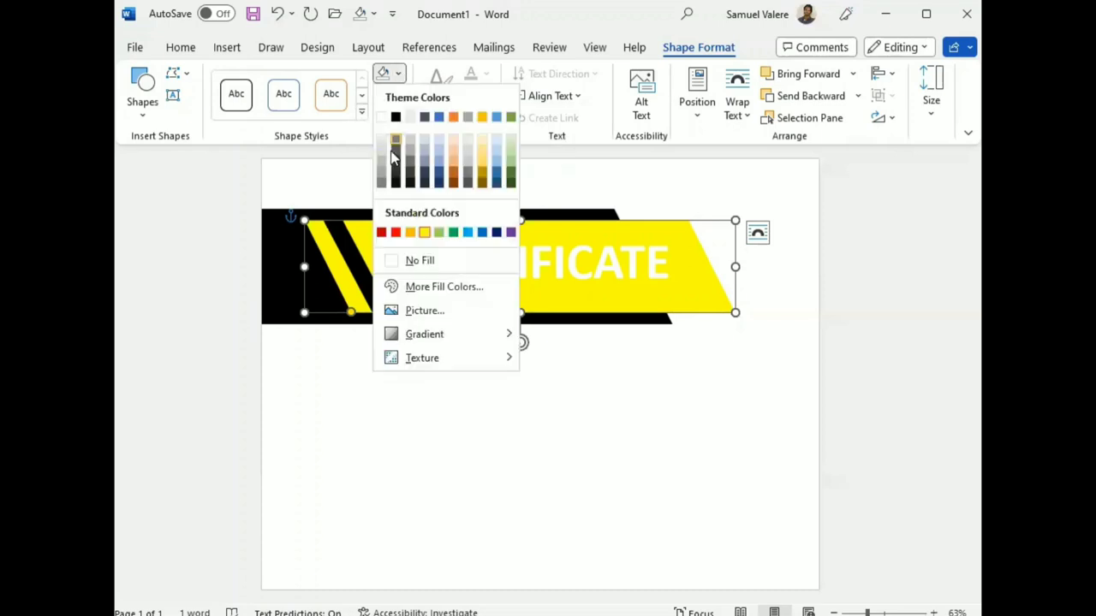
{"action": "left_click", "coordinate": [456, 288]}
{"action": "left_click", "coordinate": [384, 162]}
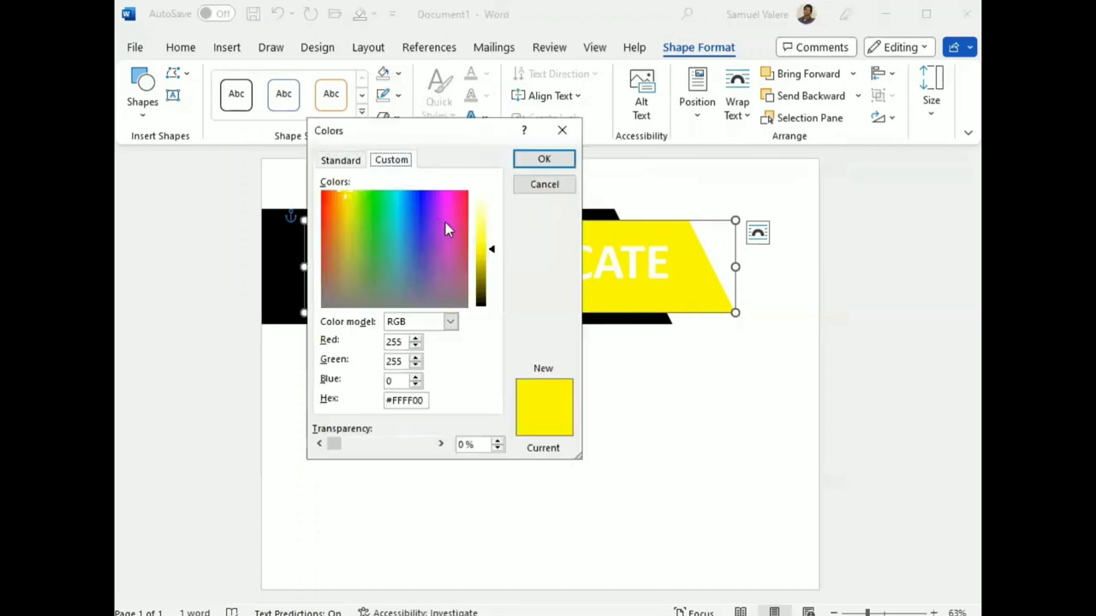
{"action": "left_click_drag", "start_coordinate": [339, 190], "coordinate": [342, 192]}
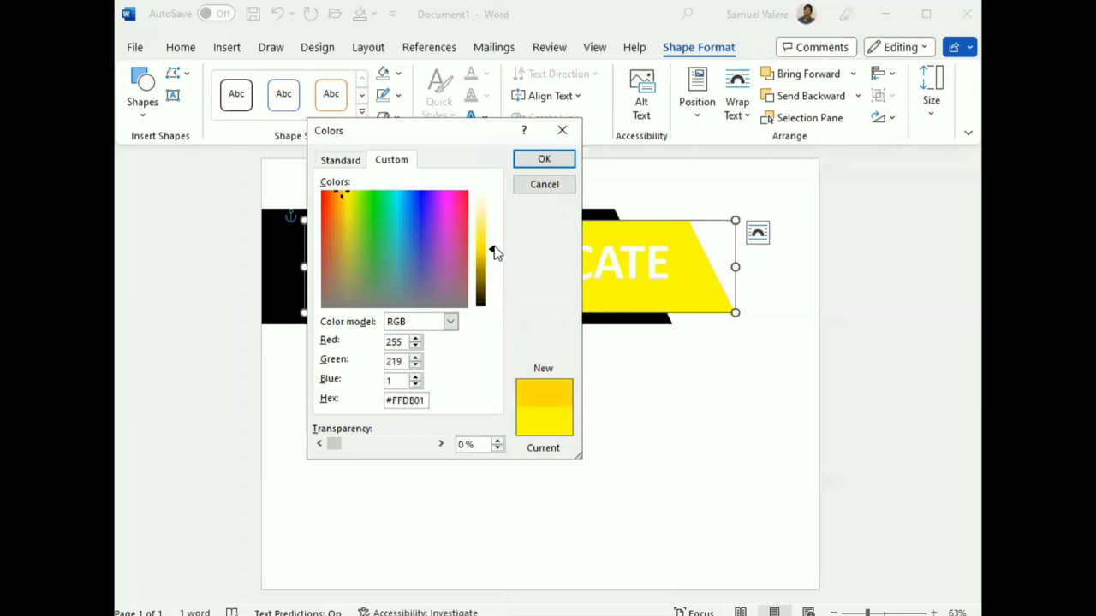
{"action": "left_click_drag", "start_coordinate": [493, 251], "coordinate": [493, 256]}
{"action": "left_click", "coordinate": [541, 162]}
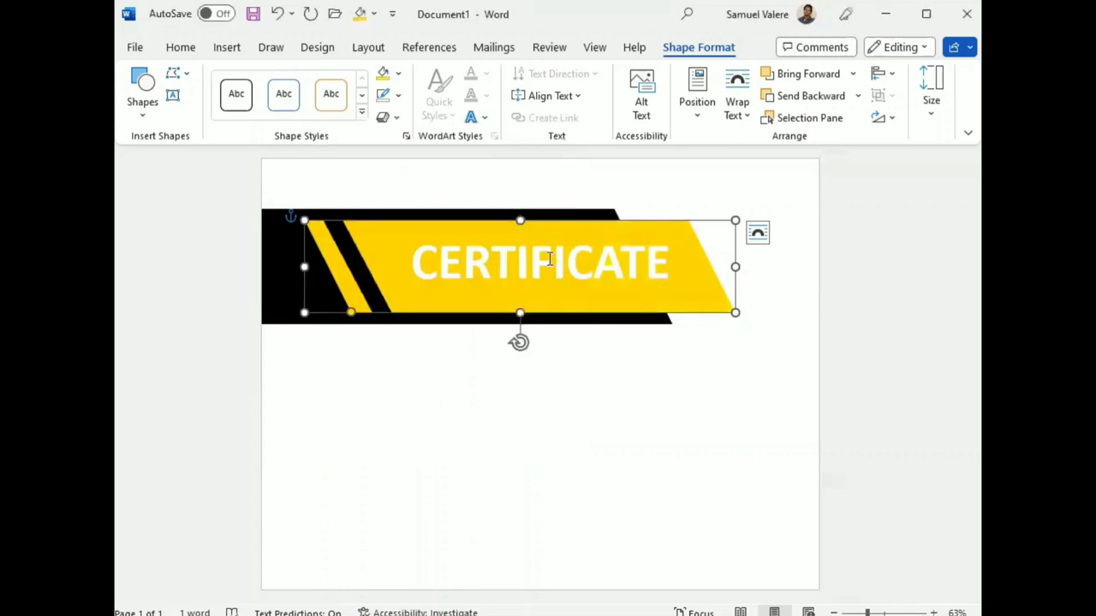
Align the CERTIFICATE text box to the page's centre guide.
{"action": "left_click", "coordinate": [552, 284]}
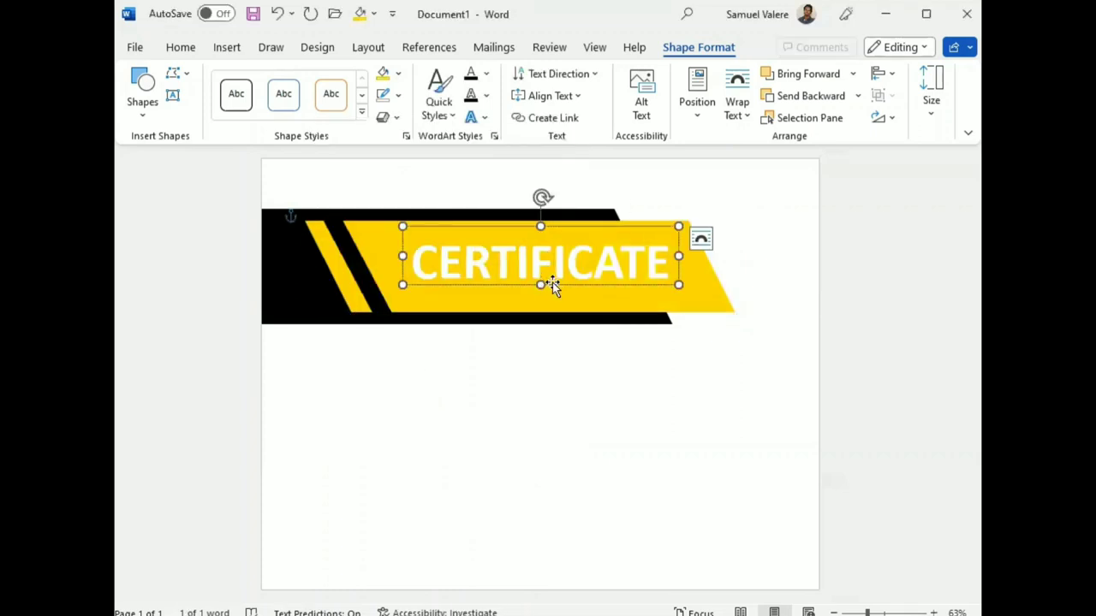
{"action": "mouse_move", "coordinate": [551, 285]}
{"action": "left_mouse_down"}
{"action": "mouse_move", "coordinate": [523, 282]}
{"action": "mouse_move", "coordinate": [557, 284]}
{"action": "left_mouse_up"}
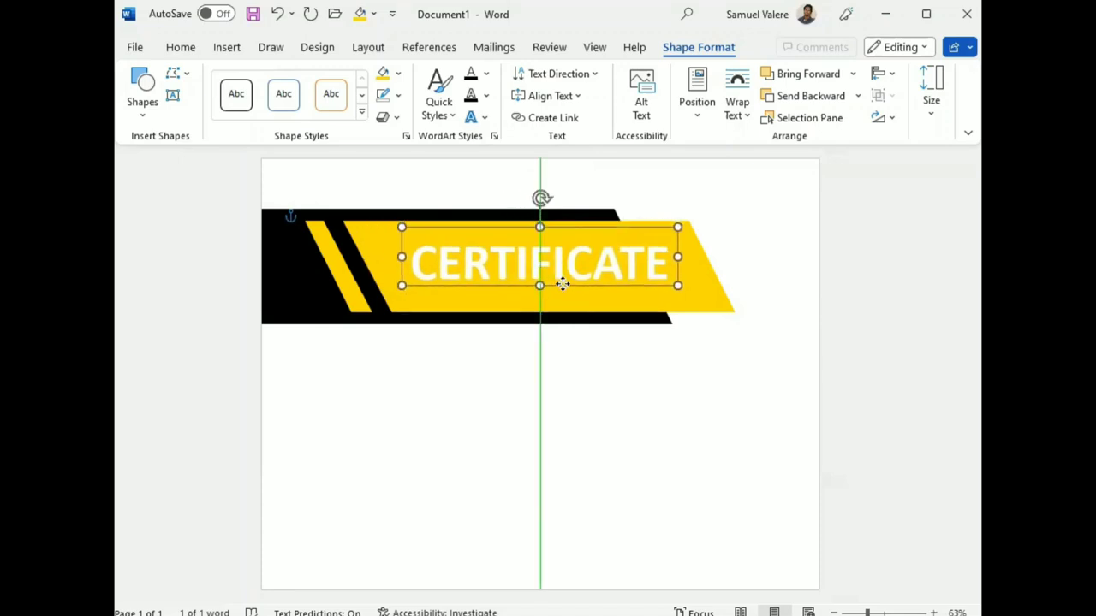
{"action": "left_click_drag", "start_coordinate": [557, 285], "coordinate": [558, 285]}
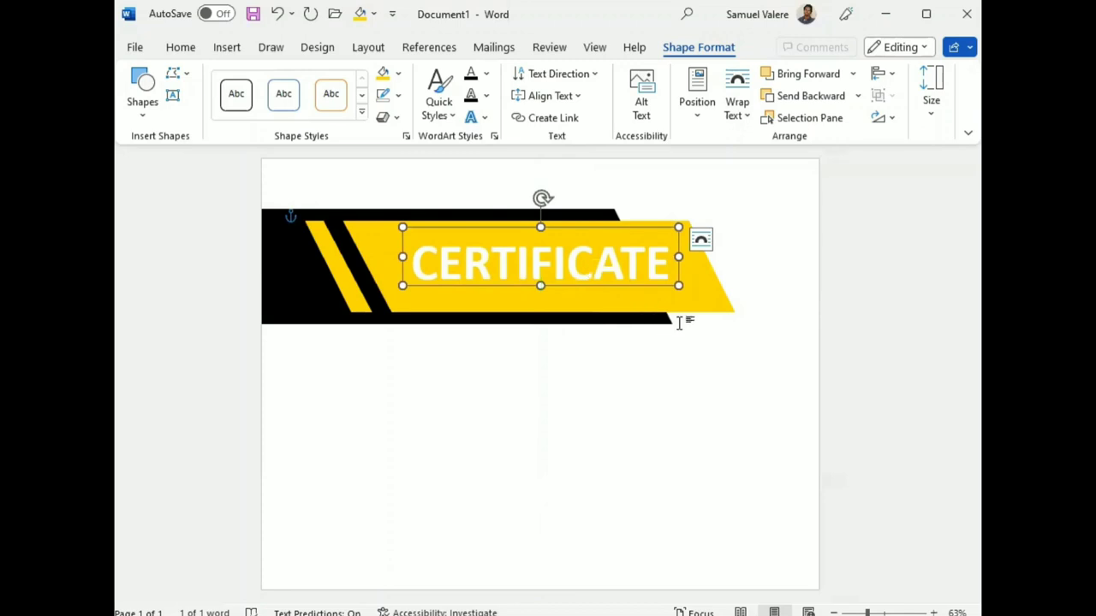
Stretch the gold banner and the black band underneath further to the right.
{"action": "left_click", "coordinate": [710, 285]}
{"action": "left_click_drag", "start_coordinate": [733, 266], "coordinate": [756, 267]}
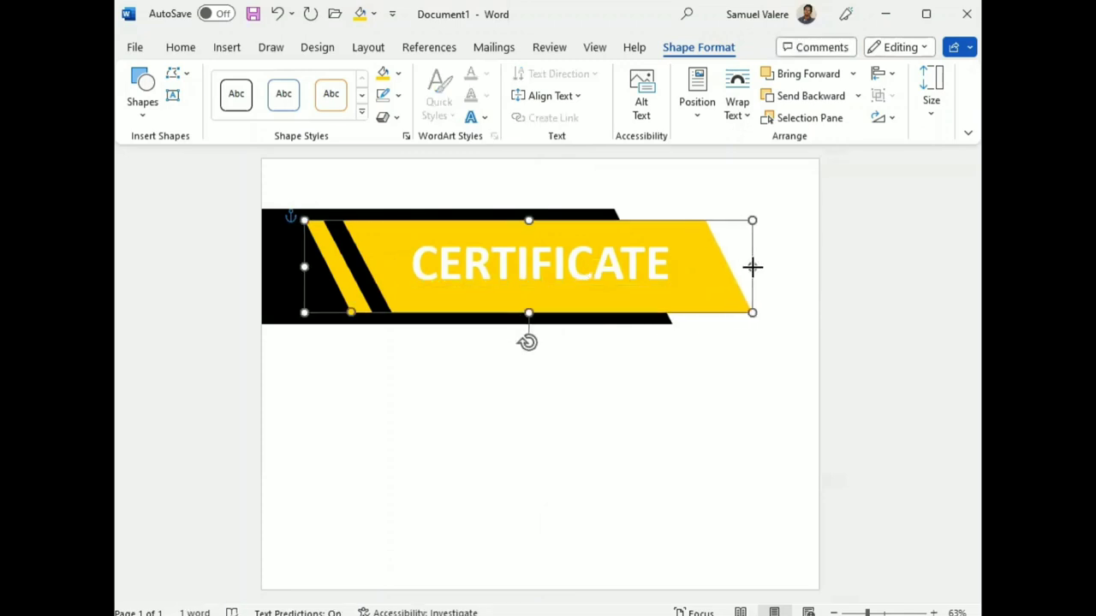
{"action": "left_click", "coordinate": [659, 322]}
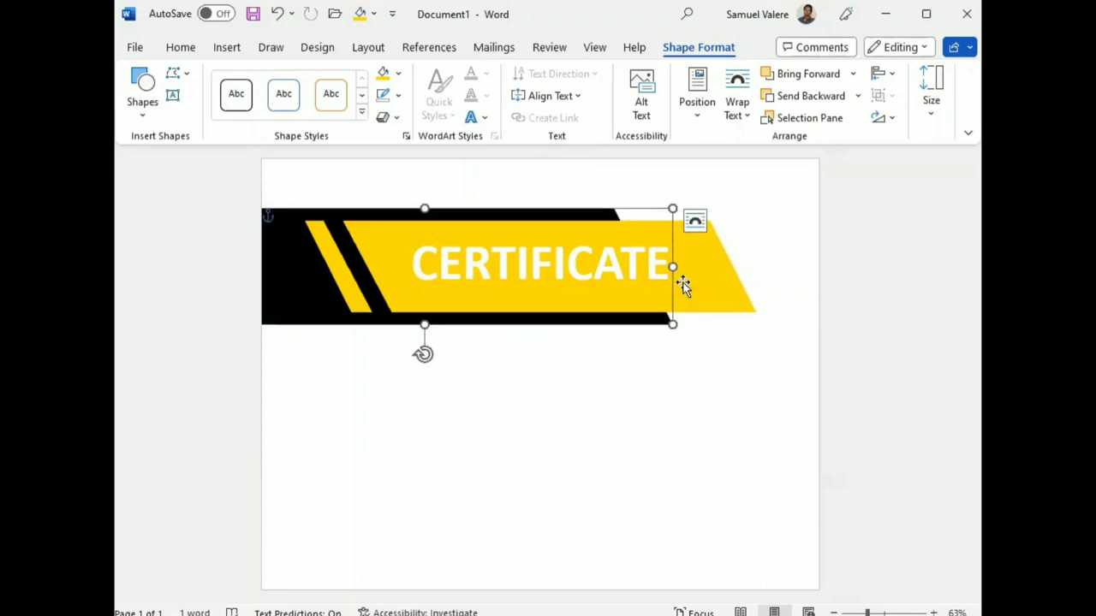
{"action": "left_click_drag", "start_coordinate": [674, 265], "coordinate": [717, 266]}
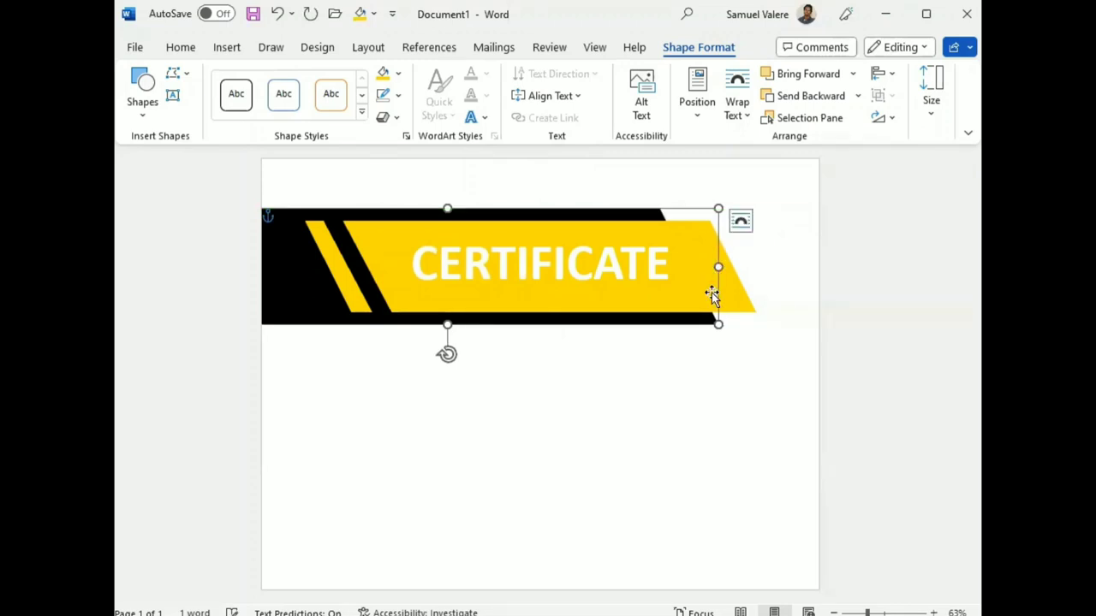
In Format Shape, set the gold banner's solid fill transparency to 10%.
{"action": "left_click", "coordinate": [743, 304]}
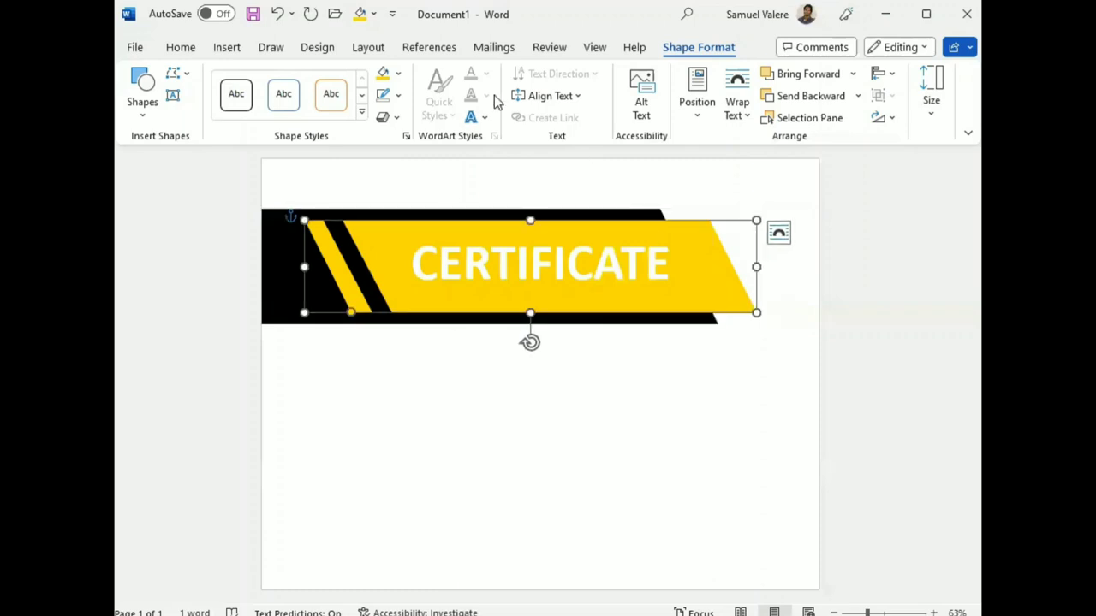
{"action": "left_click", "coordinate": [400, 76]}
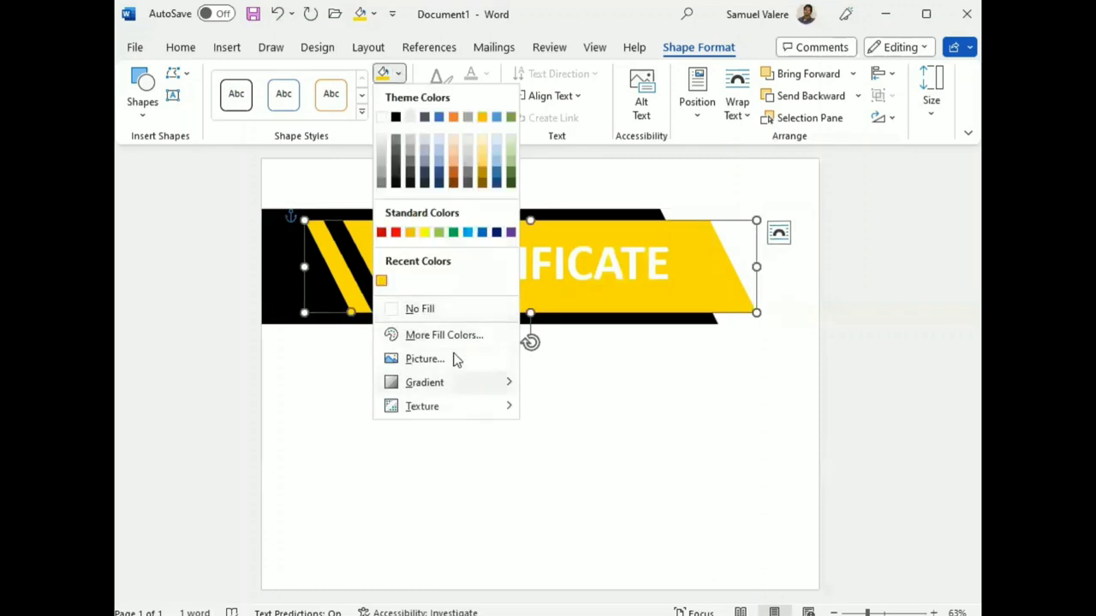
{"action": "mouse_move", "coordinate": [488, 390]}
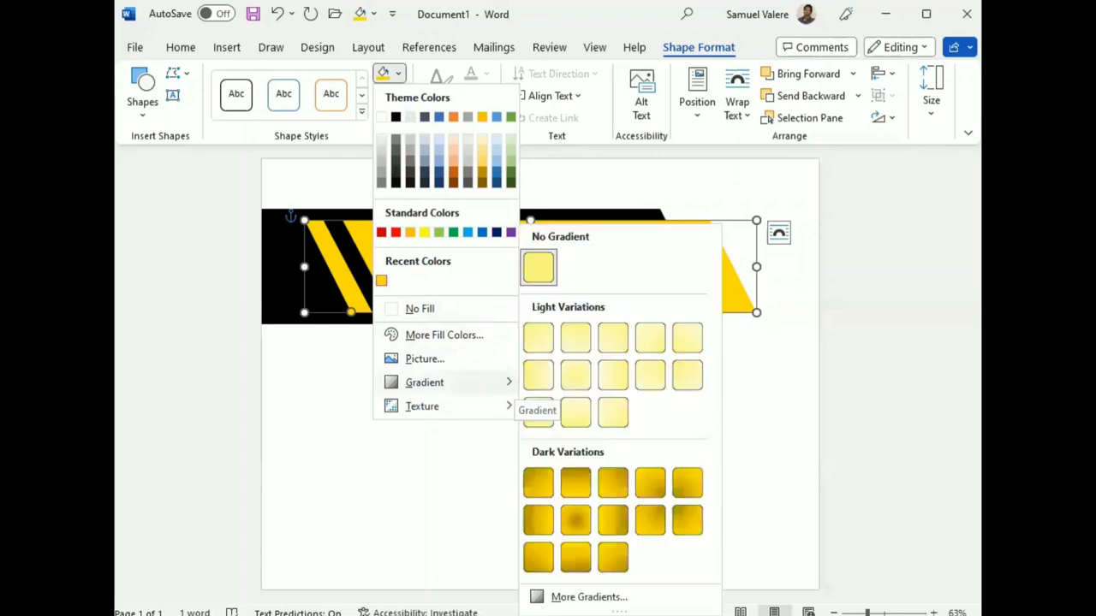
{"action": "left_click", "coordinate": [589, 597]}
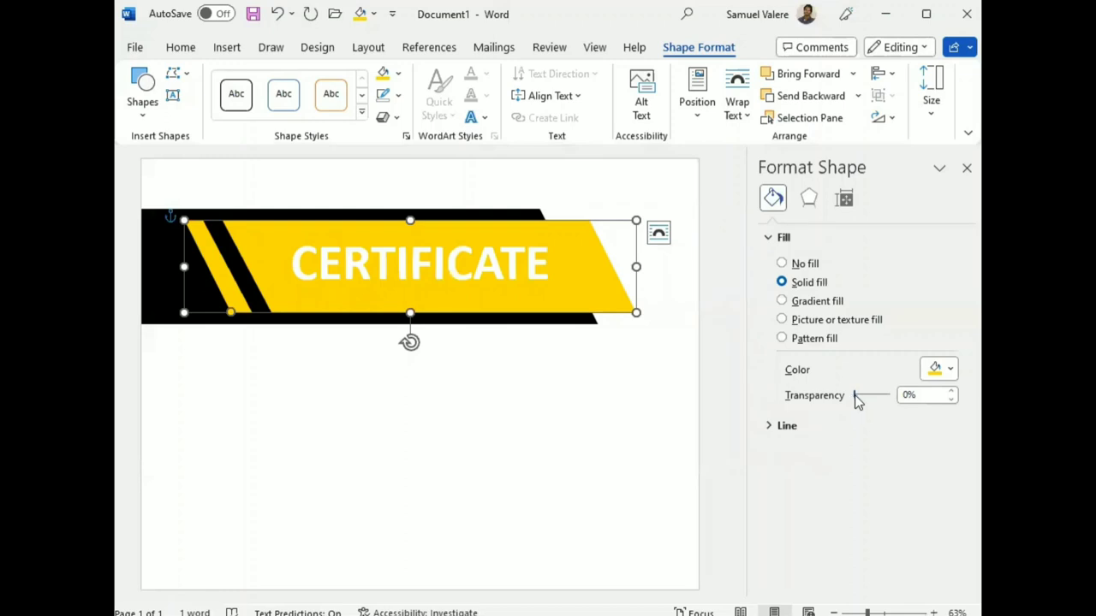
{"action": "left_click_drag", "start_coordinate": [856, 395], "coordinate": [857, 396]}
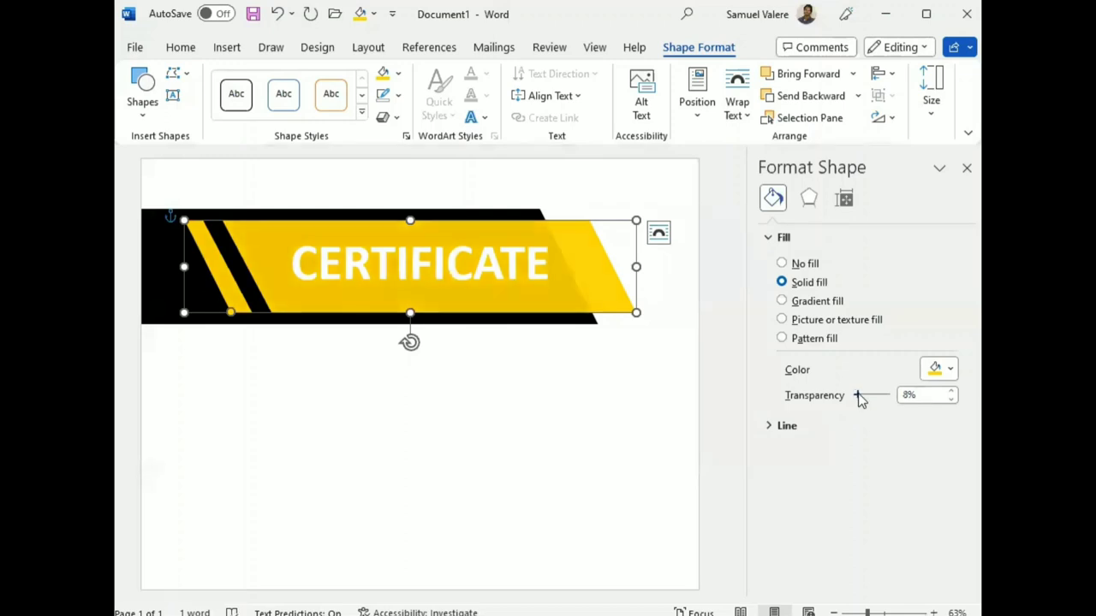
{"action": "left_click", "coordinate": [950, 390]}
{"action": "left_click", "coordinate": [950, 390]}
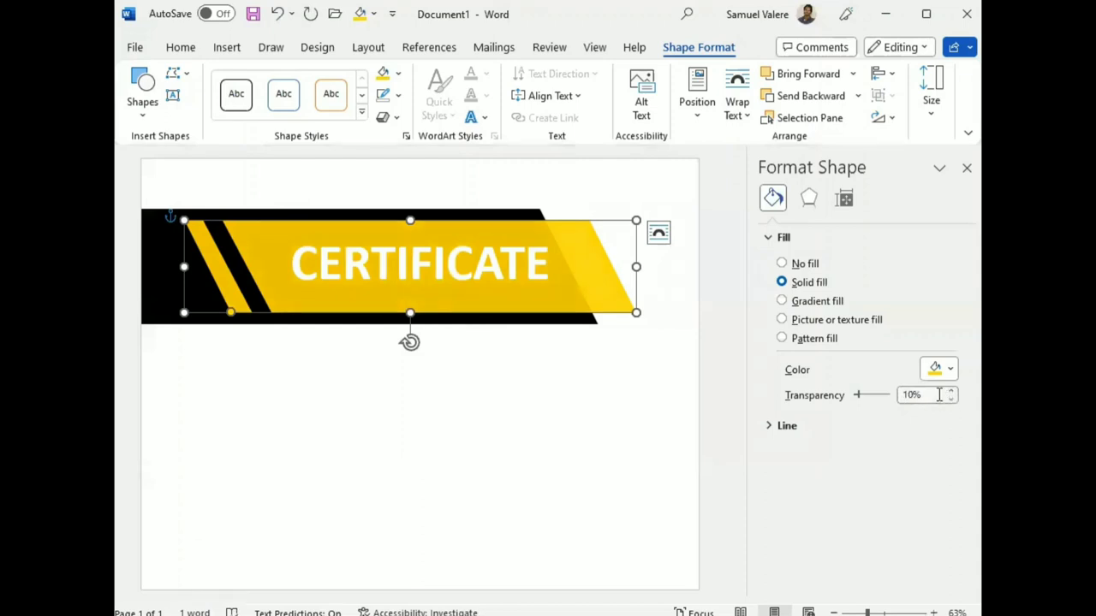
{"action": "left_click", "coordinate": [622, 443]}
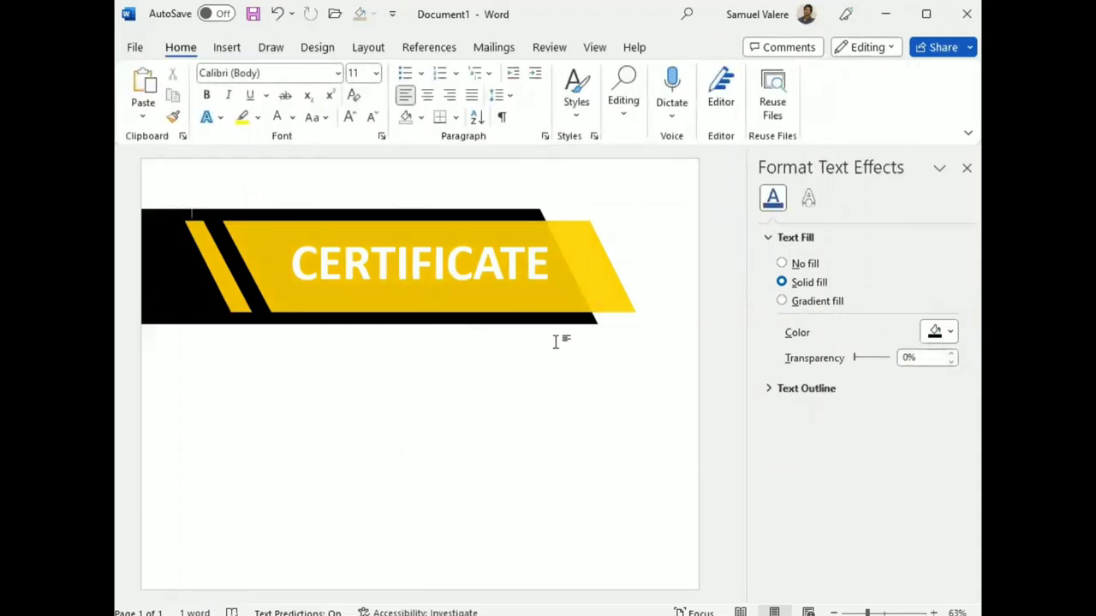
Add a second line to the CERTIFICATE text box reading 'Of Appreciation'.
{"action": "left_click", "coordinate": [457, 291]}
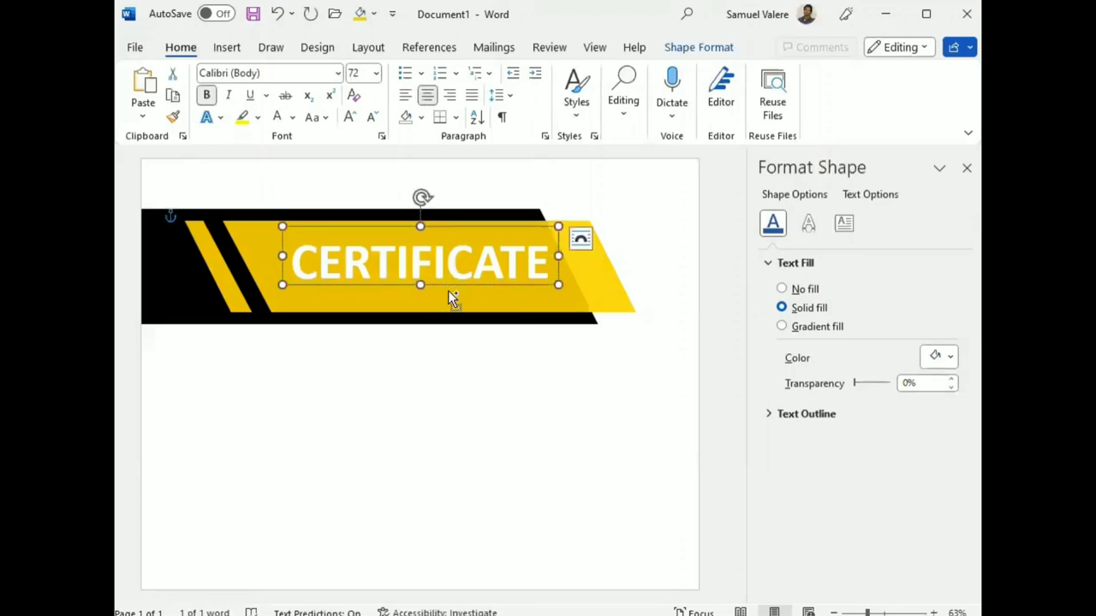
{"action": "key", "text": "ctrl+a"}
{"action": "key", "text": "ctrl+c"}
{"action": "key", "text": "End"}
{"action": "key", "text": "Return"}
{"action": "key", "text": "ctrl+v"}
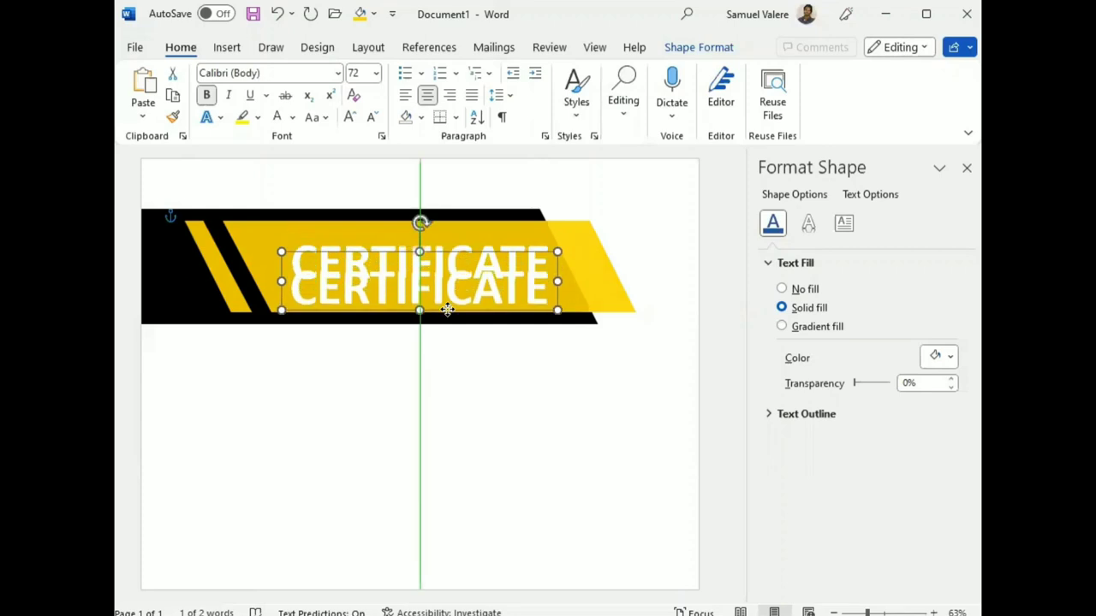
{"action": "triple_click", "coordinate": [455, 296]}
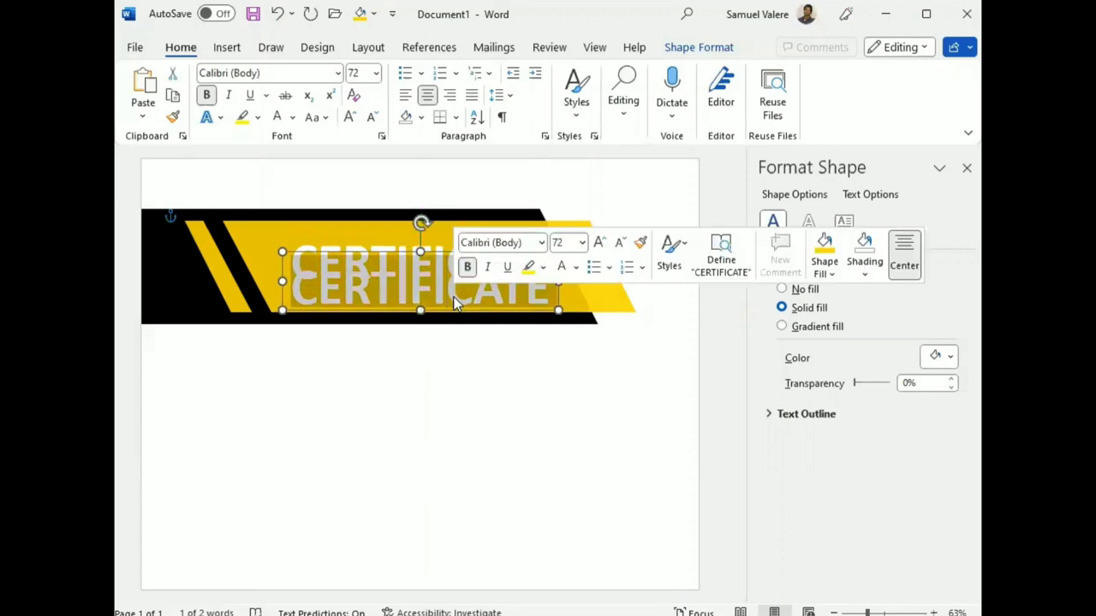
{"action": "type", "text": "Of A"}
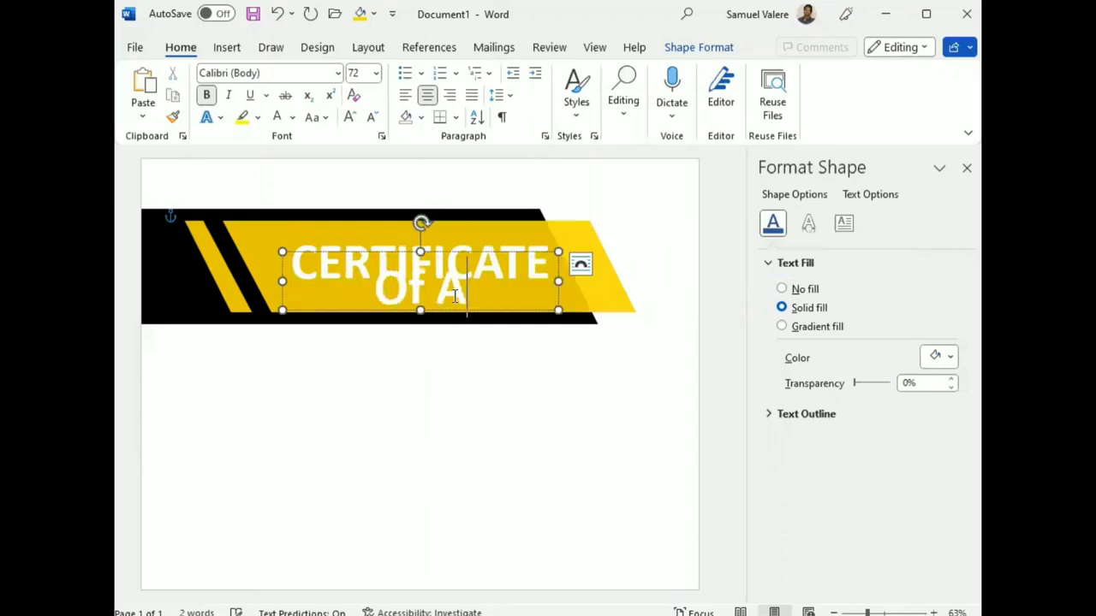
{"action": "type", "text": "ppreci"}
{"action": "key", "text": "BackSpace"}
{"action": "key", "text": "BackSpace"}
{"action": "key", "text": "BackSpace"}
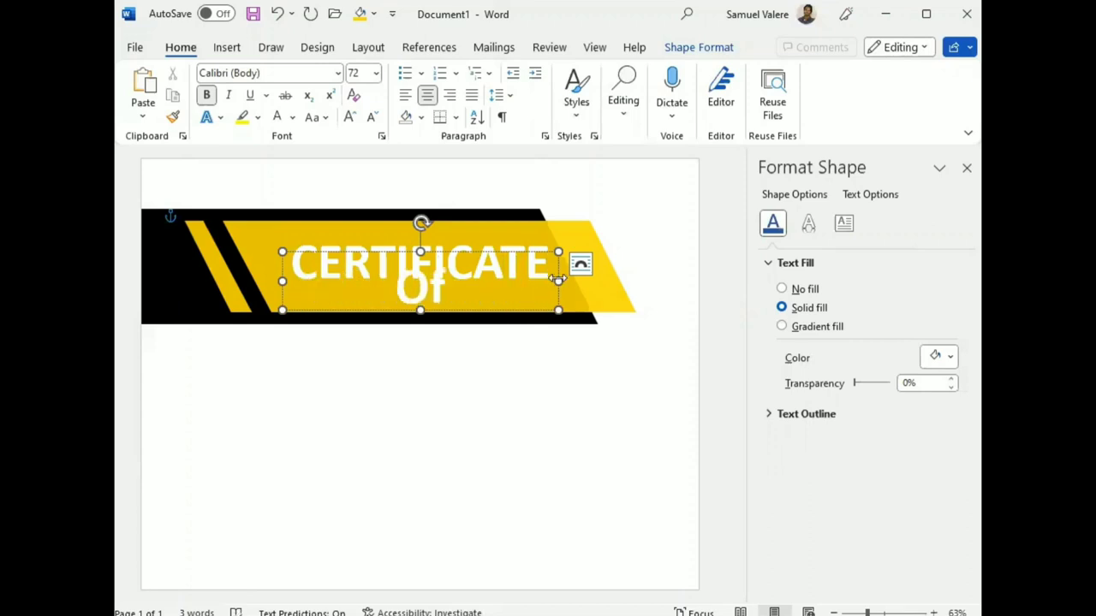
{"action": "key", "text": "ctrl+y"}
Make the Of Appreciation line UPPERCASE and shrink it to 28 pt.
{"action": "triple_click", "coordinate": [533, 292]}
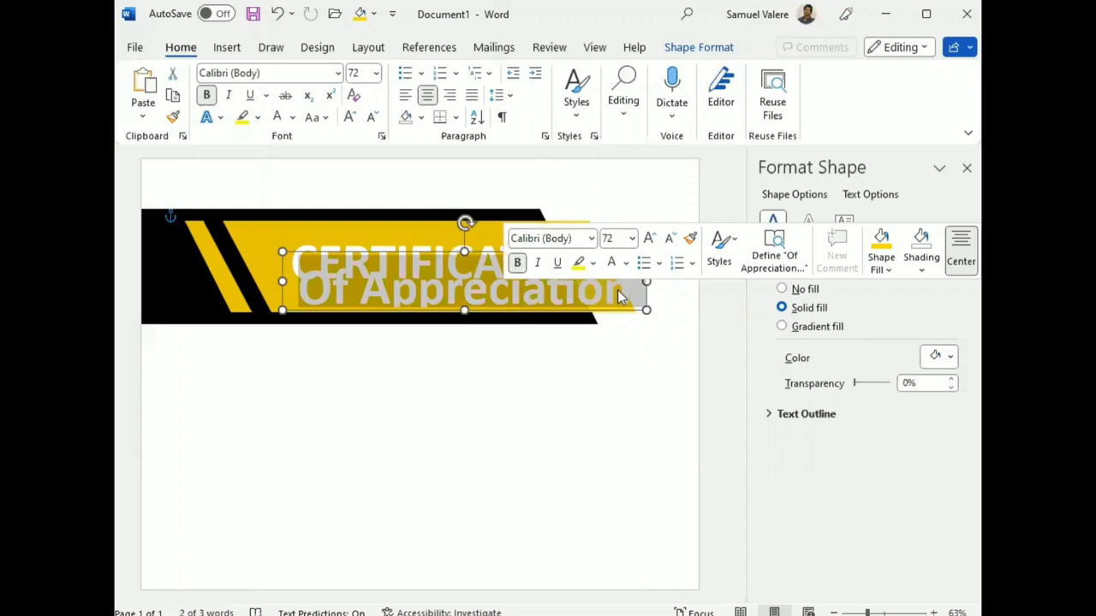
{"action": "left_click", "coordinate": [671, 239]}
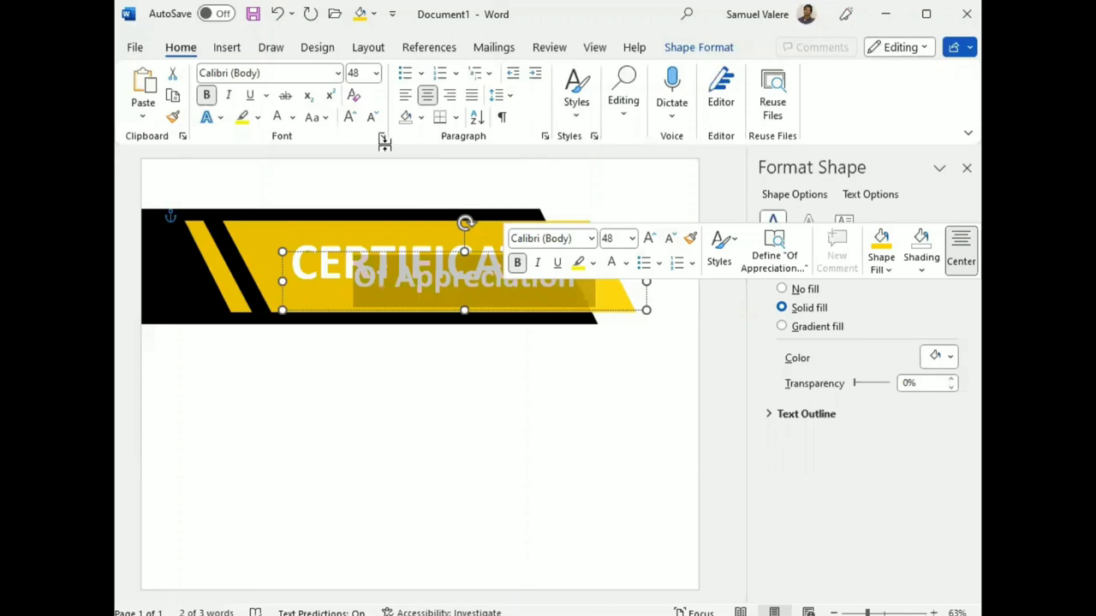
{"action": "left_click", "coordinate": [374, 117]}
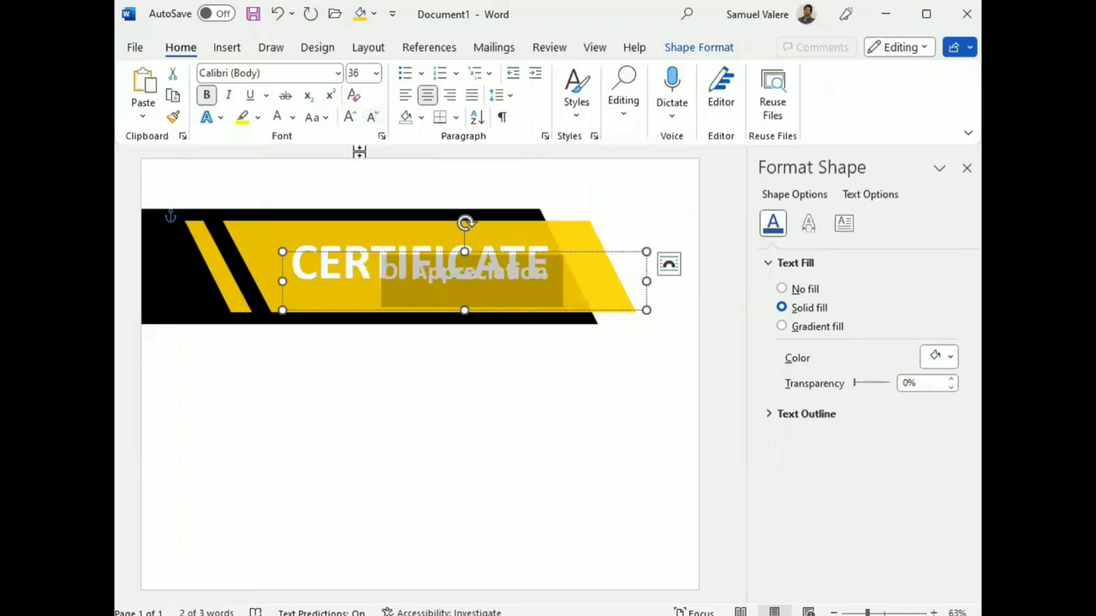
{"action": "left_click", "coordinate": [325, 118]}
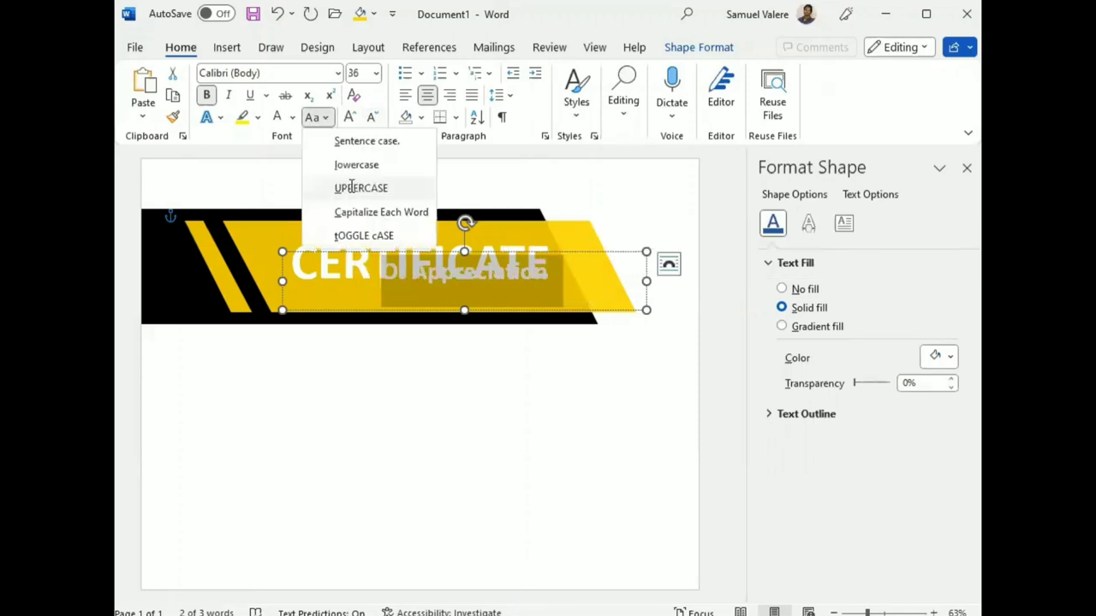
{"action": "left_click", "coordinate": [351, 190]}
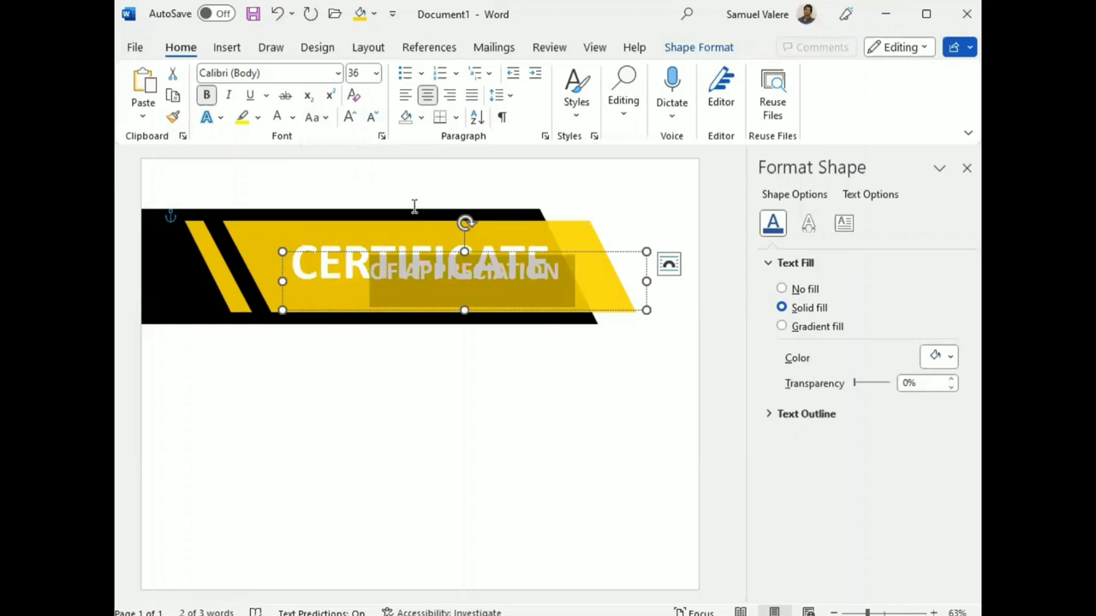
{"action": "left_click", "coordinate": [375, 119]}
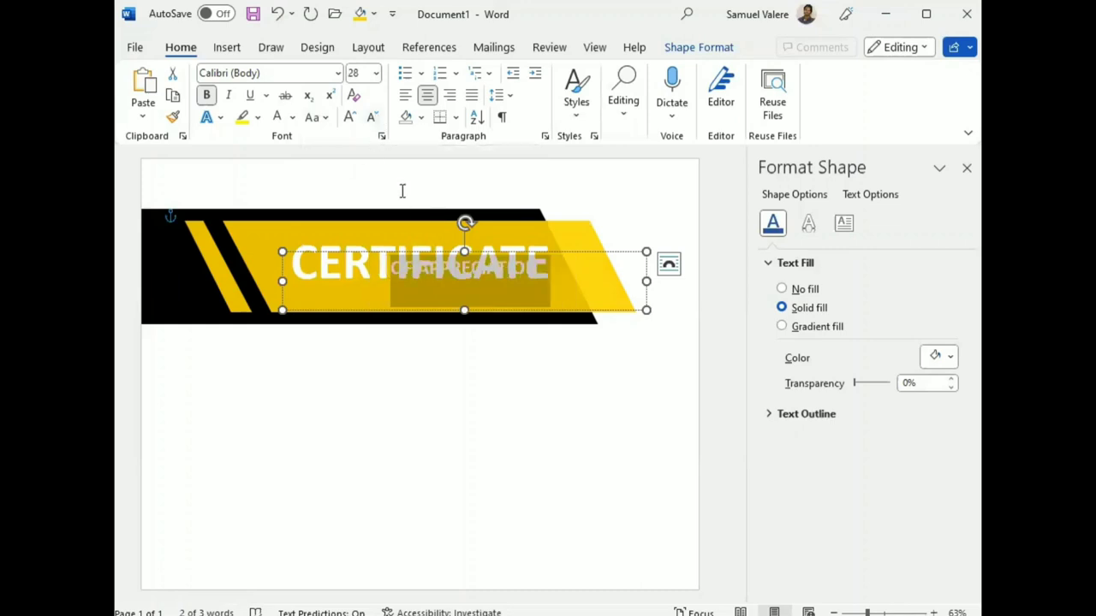
Resize the OF APPRECIATION box, colour it black, and centre it beneath CERTIFICATE.
{"action": "left_click_drag", "start_coordinate": [647, 281], "coordinate": [499, 285]}
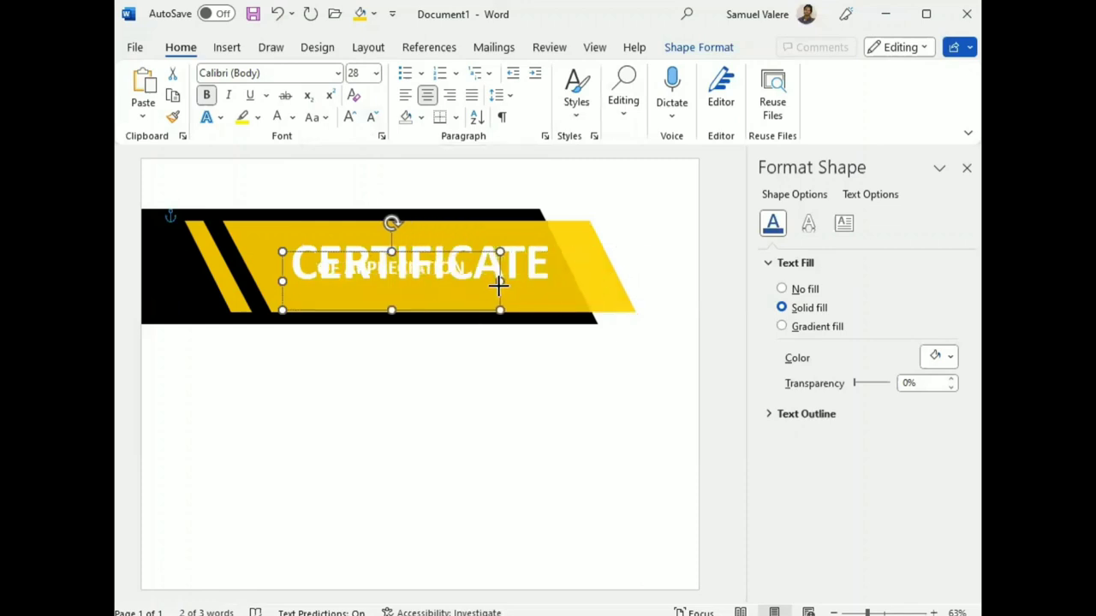
{"action": "left_click_drag", "start_coordinate": [390, 309], "coordinate": [386, 280]}
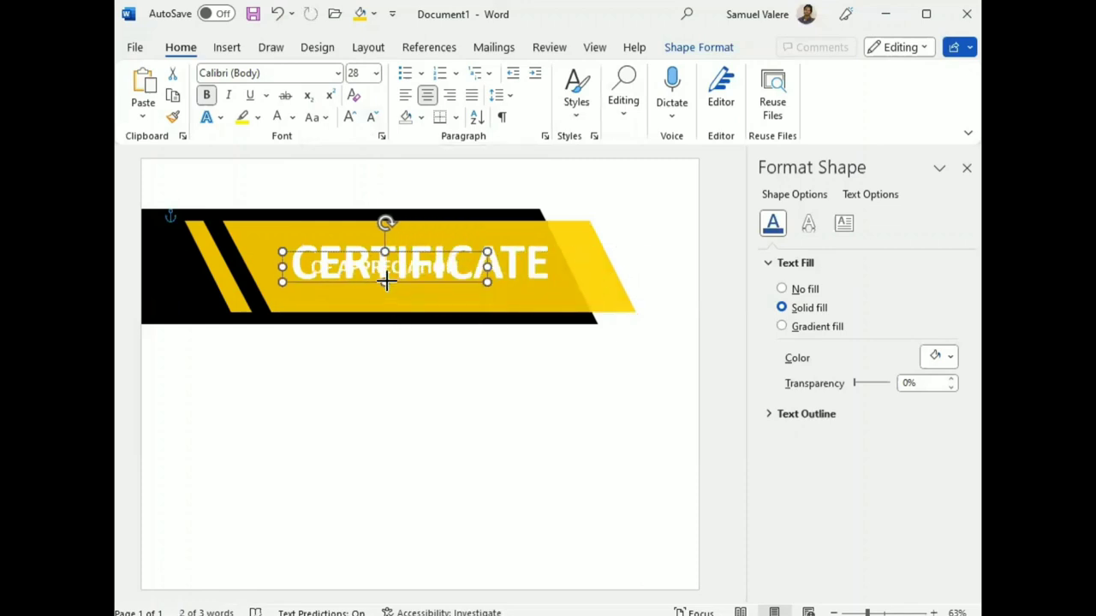
{"action": "left_click", "coordinate": [388, 278]}
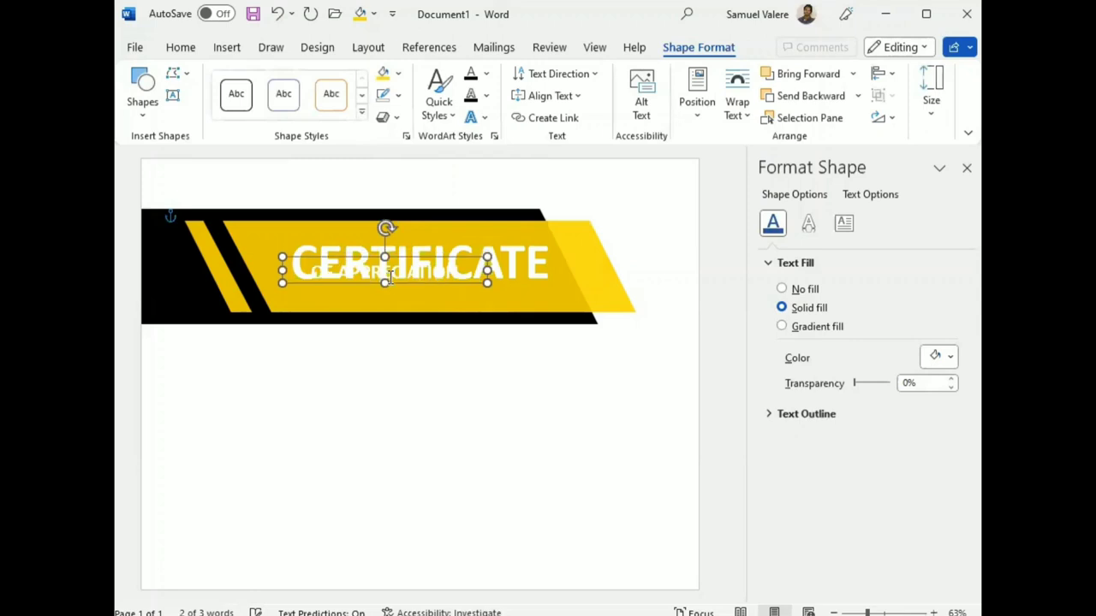
{"action": "left_click_drag", "start_coordinate": [390, 273], "coordinate": [391, 296]}
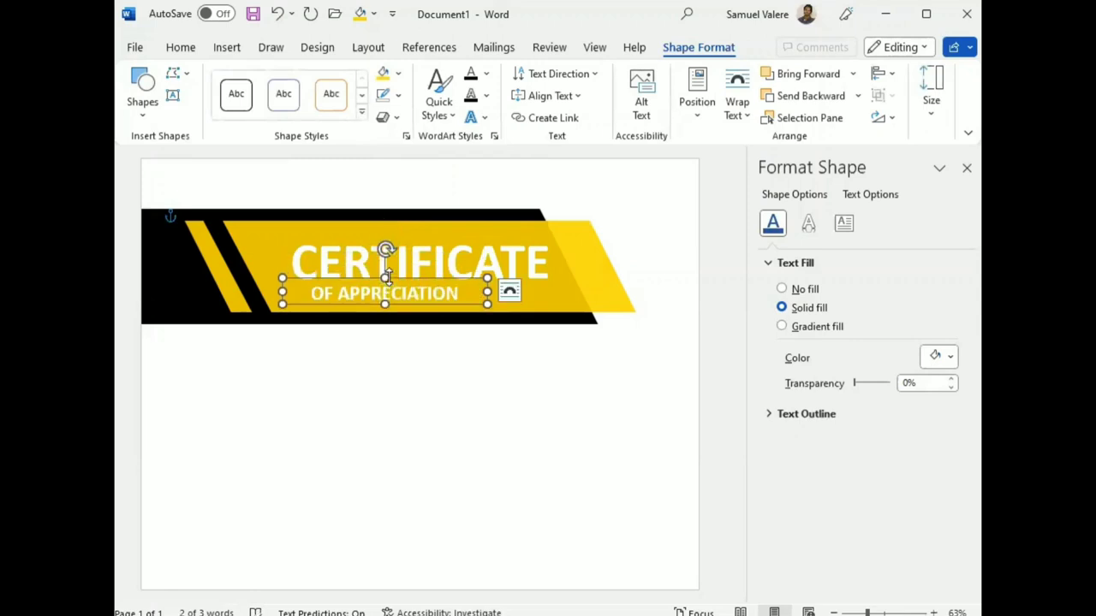
{"action": "triple_click", "coordinate": [406, 295]}
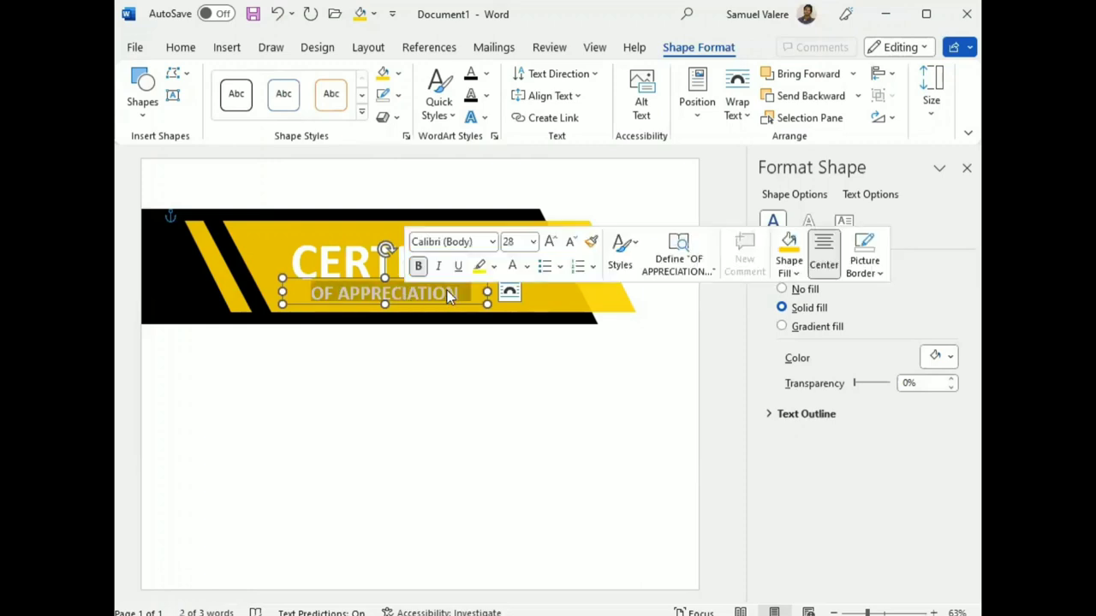
{"action": "left_click", "coordinate": [528, 267]}
{"action": "left_click", "coordinate": [526, 337]}
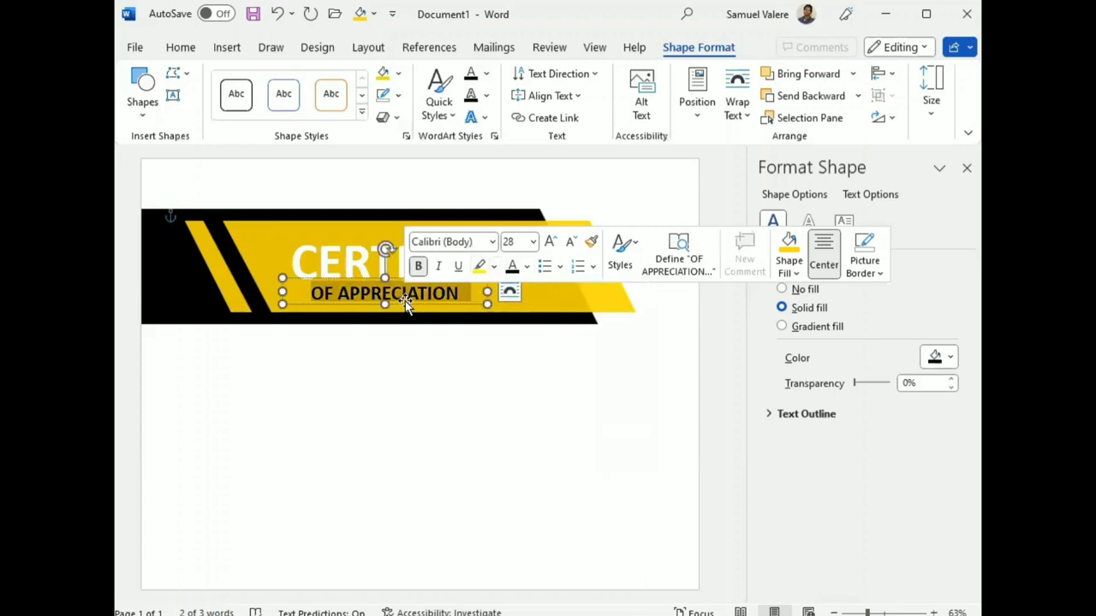
{"action": "mouse_move", "coordinate": [446, 304]}
{"action": "left_mouse_down"}
{"action": "mouse_move", "coordinate": [481, 293]}
{"action": "mouse_move", "coordinate": [462, 305]}
{"action": "left_mouse_up"}
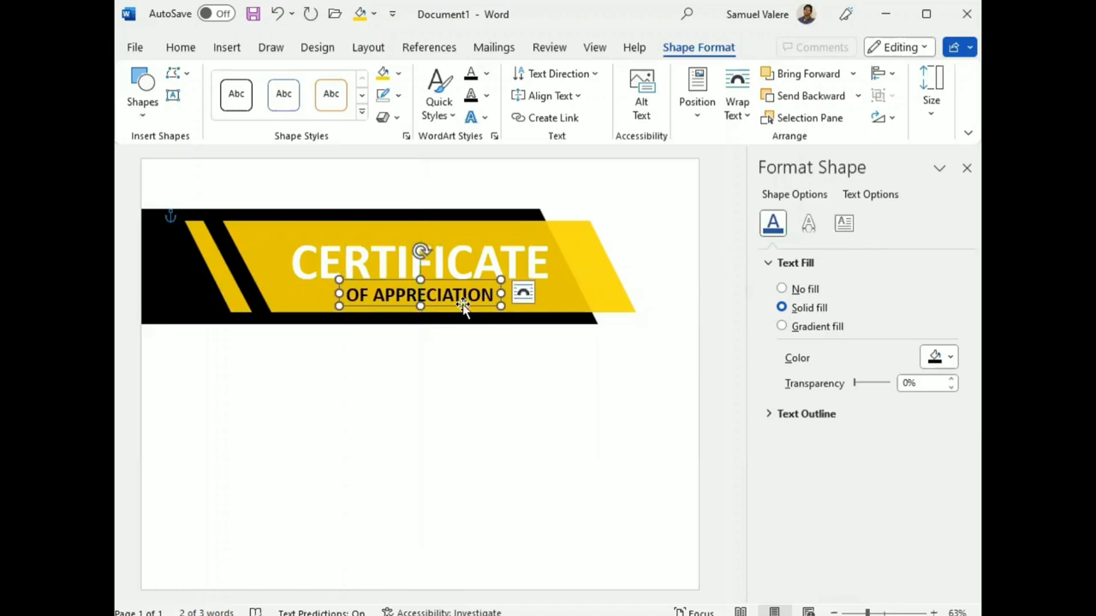
{"action": "key", "text": "Up"}
{"action": "key", "text": "Up"}
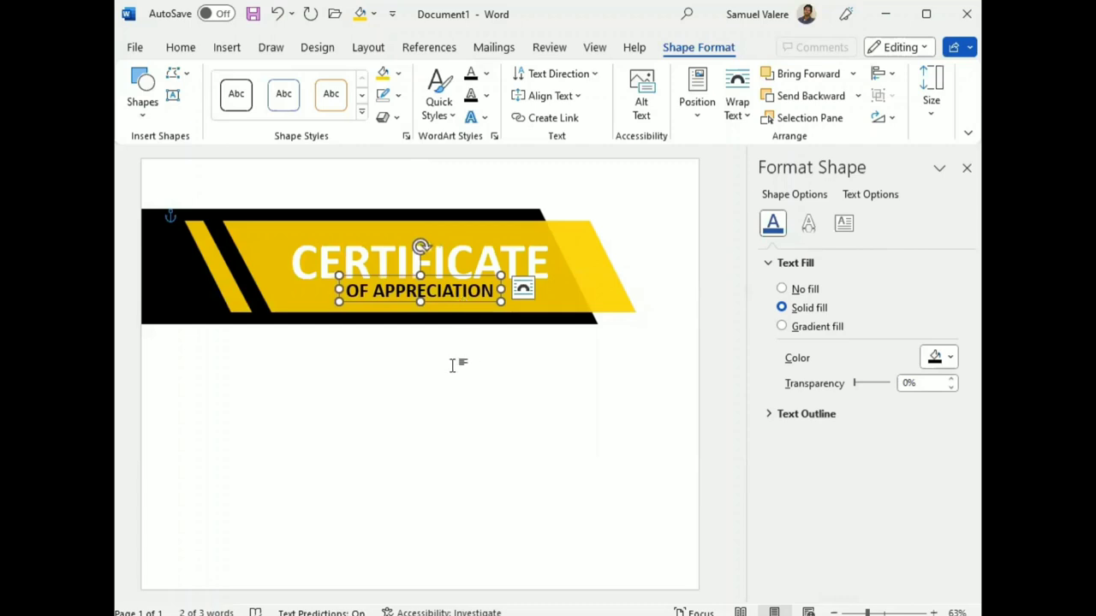
{"action": "key", "text": "Up"}
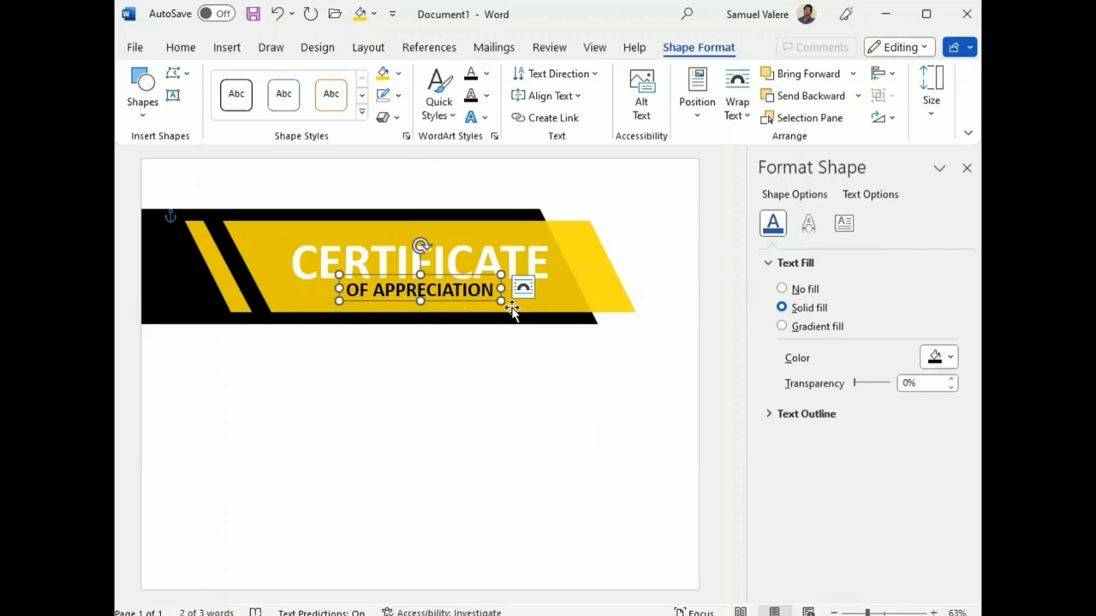
Select the banner with both title boxes and nudge the title lines down slightly.
{"action": "left_click", "coordinate": [542, 308]}
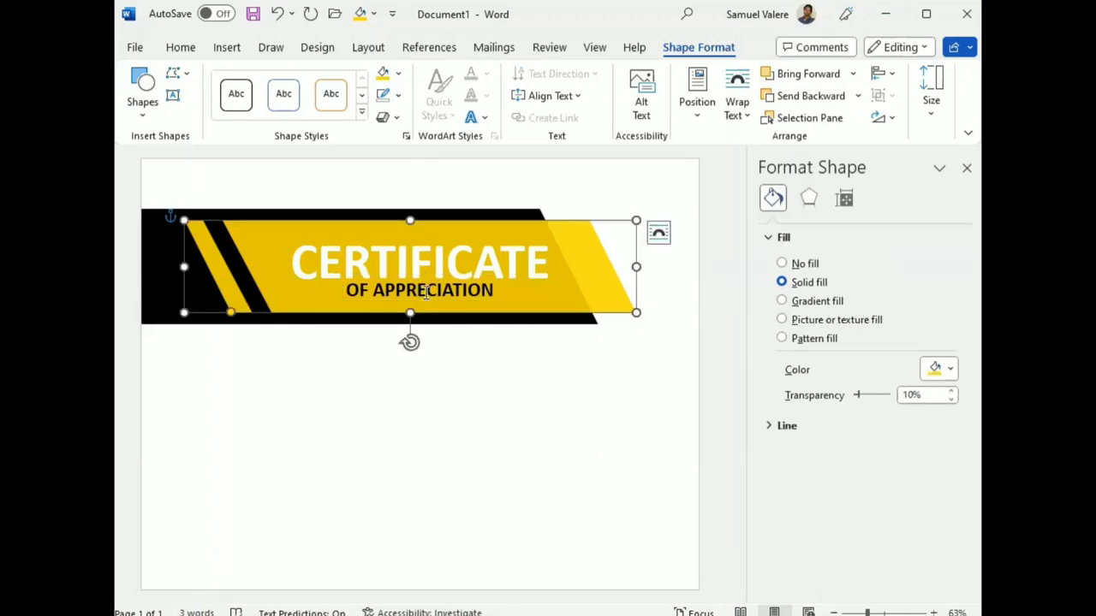
{"action": "left_click", "coordinate": [426, 293]}
{"action": "left_click", "coordinate": [453, 261], "text": "shift"}
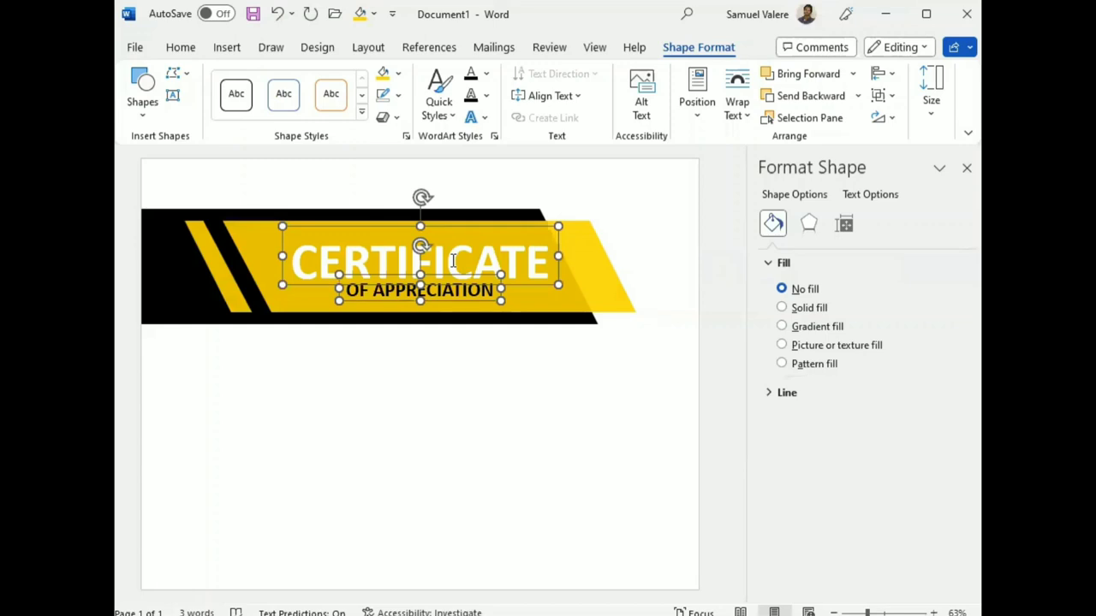
{"action": "key", "text": "Down"}
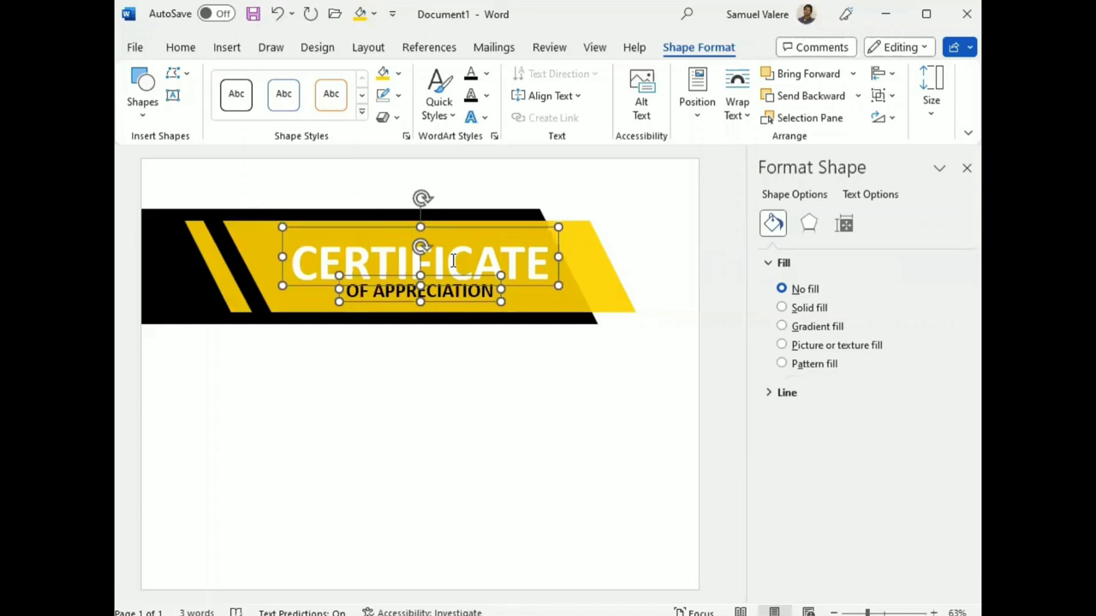
{"action": "key", "text": "Down"}
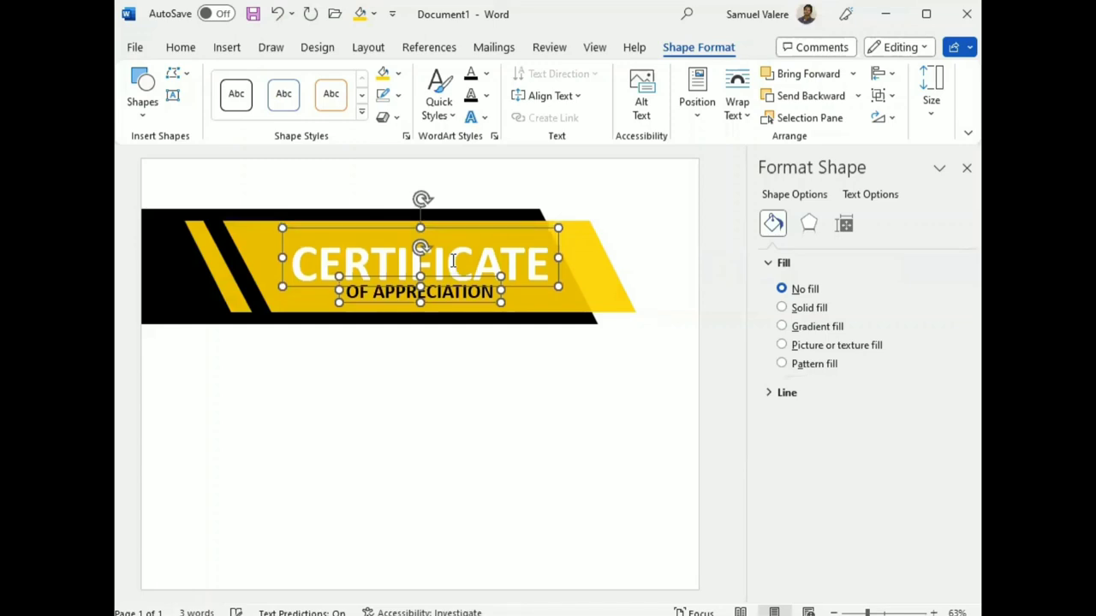
{"action": "key", "text": "Escape"}
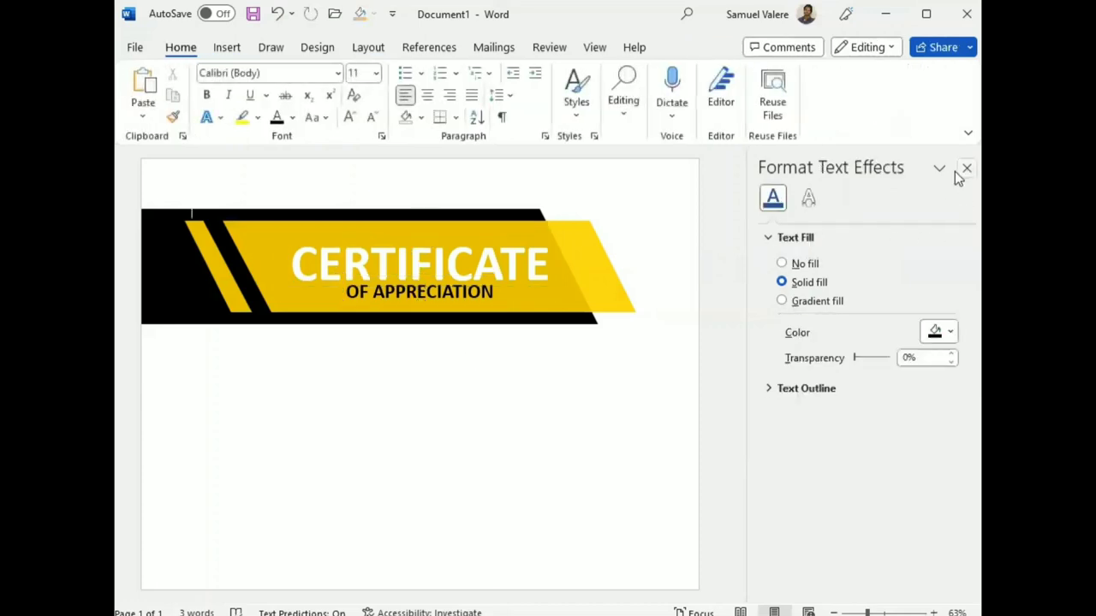
{"action": "left_click", "coordinate": [963, 170]}
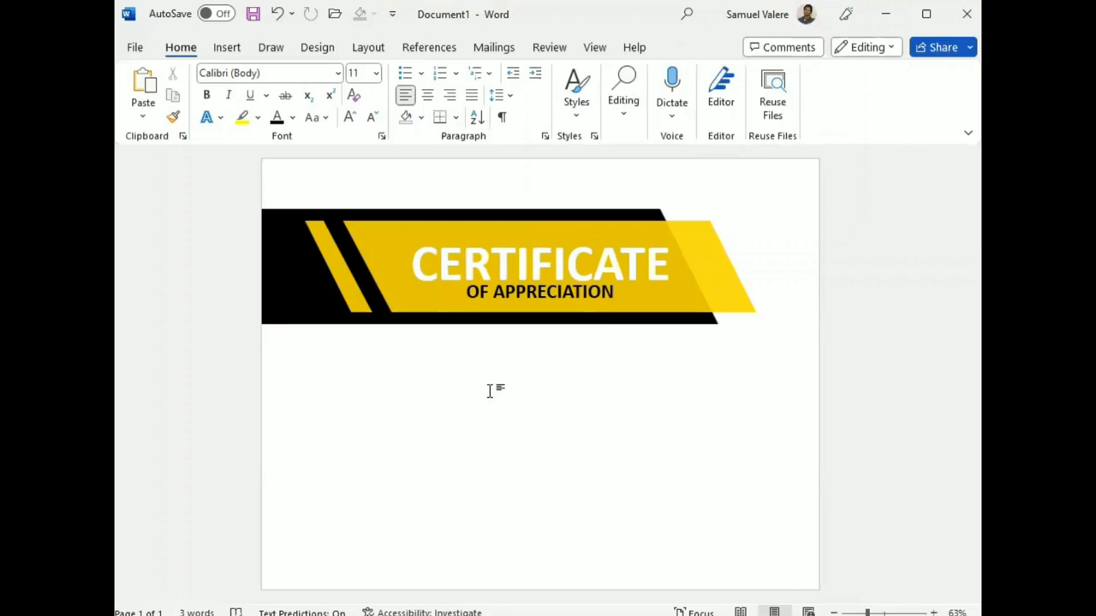
Place a copy of the yellow banner shape below the header.
{"action": "left_click", "coordinate": [719, 289]}
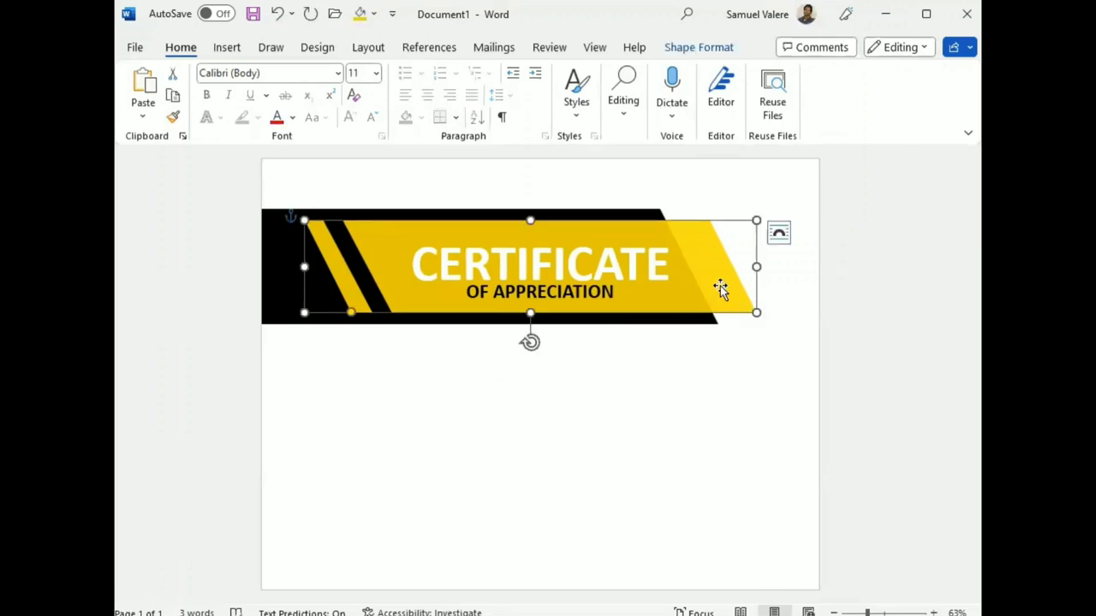
{"action": "left_click_drag", "start_coordinate": [719, 291], "coordinate": [726, 377], "text": "ctrl"}
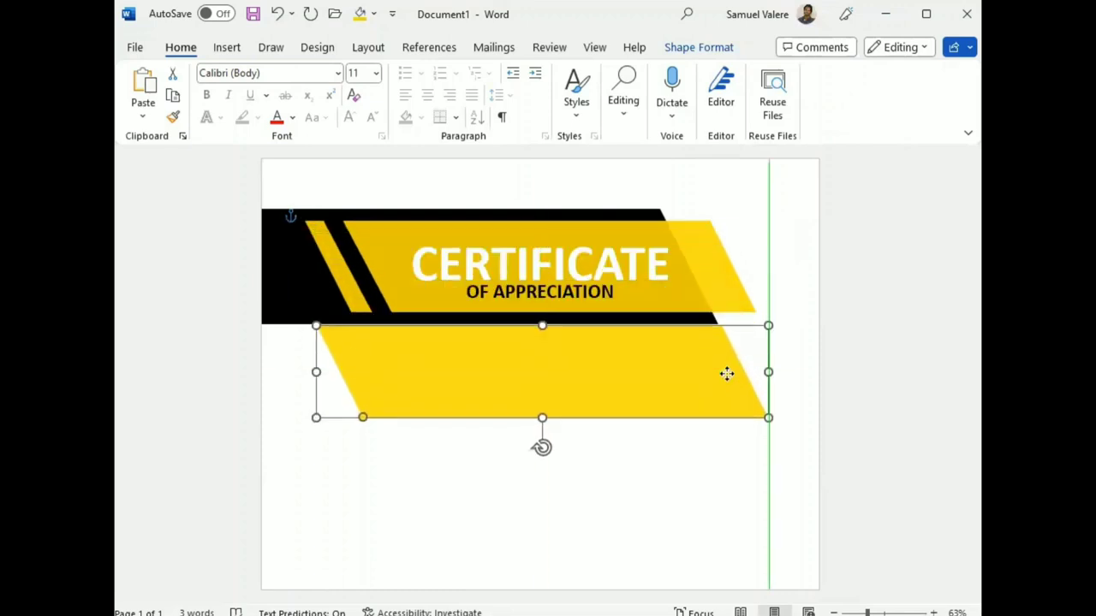
{"action": "left_click", "coordinate": [689, 47]}
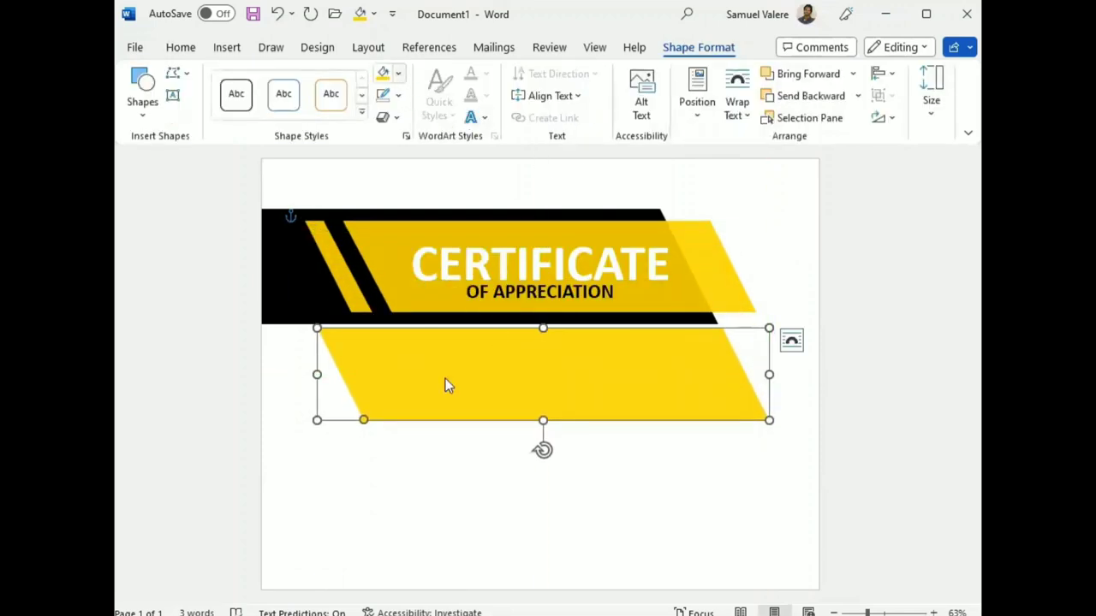
{"action": "left_click", "coordinate": [398, 73]}
{"action": "mouse_move", "coordinate": [445, 383]}
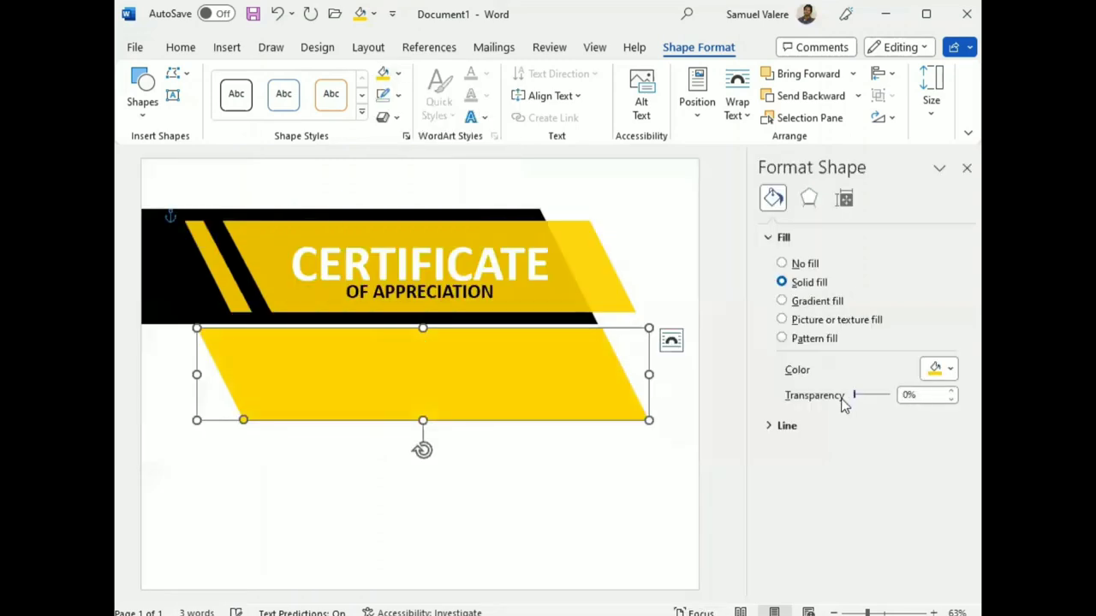
{"action": "left_click", "coordinate": [965, 168]}
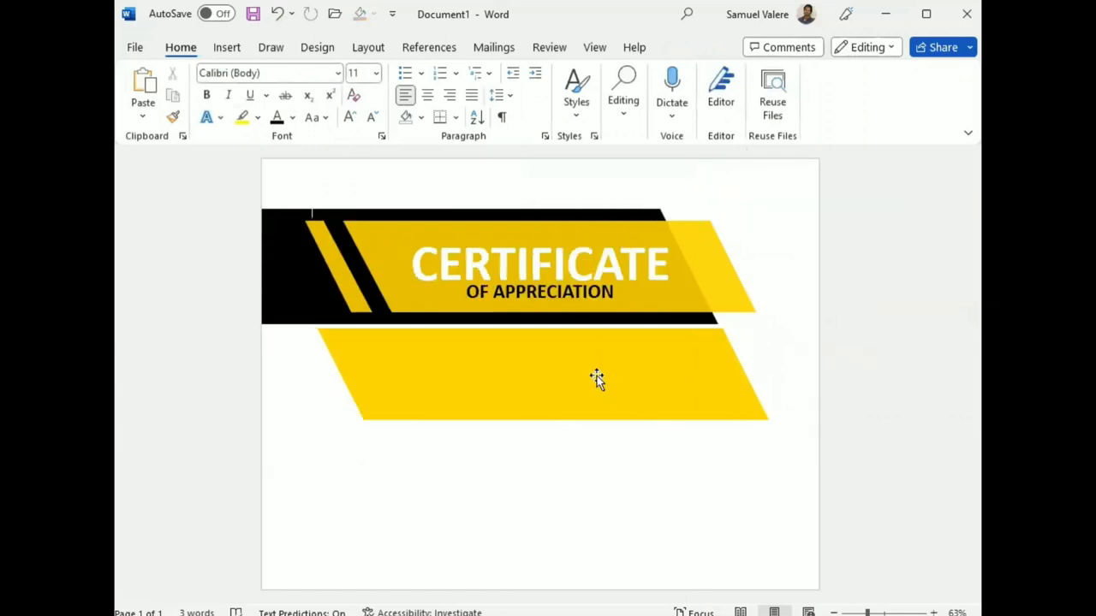
Reshape the copy into a thin bar stretching from left of centre to the right edge.
{"action": "left_click", "coordinate": [597, 378]}
{"action": "left_click_drag", "start_coordinate": [611, 365], "coordinate": [662, 383]}
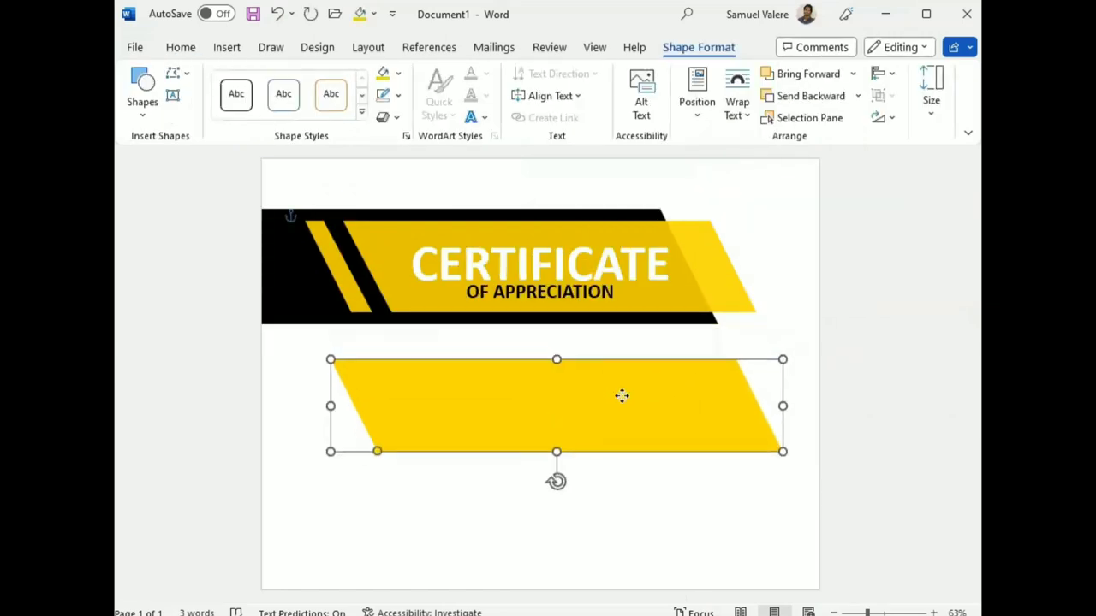
{"action": "left_click_drag", "start_coordinate": [593, 438], "coordinate": [593, 391]}
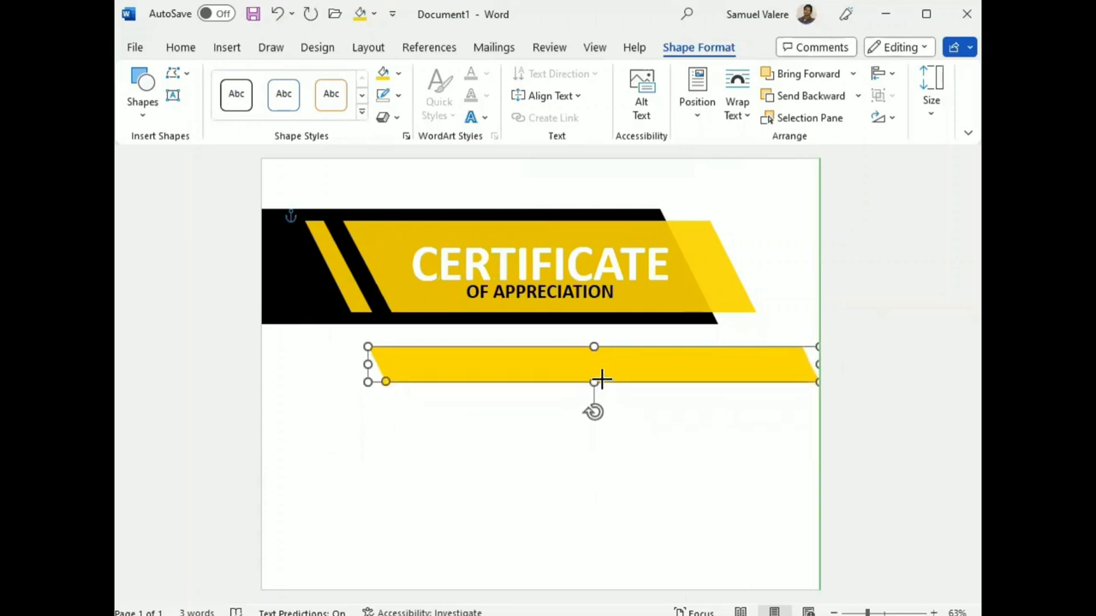
{"action": "mouse_move", "coordinate": [593, 391]}
{"action": "left_mouse_down"}
{"action": "mouse_move", "coordinate": [593, 376]}
{"action": "mouse_move", "coordinate": [711, 358]}
{"action": "left_mouse_up"}
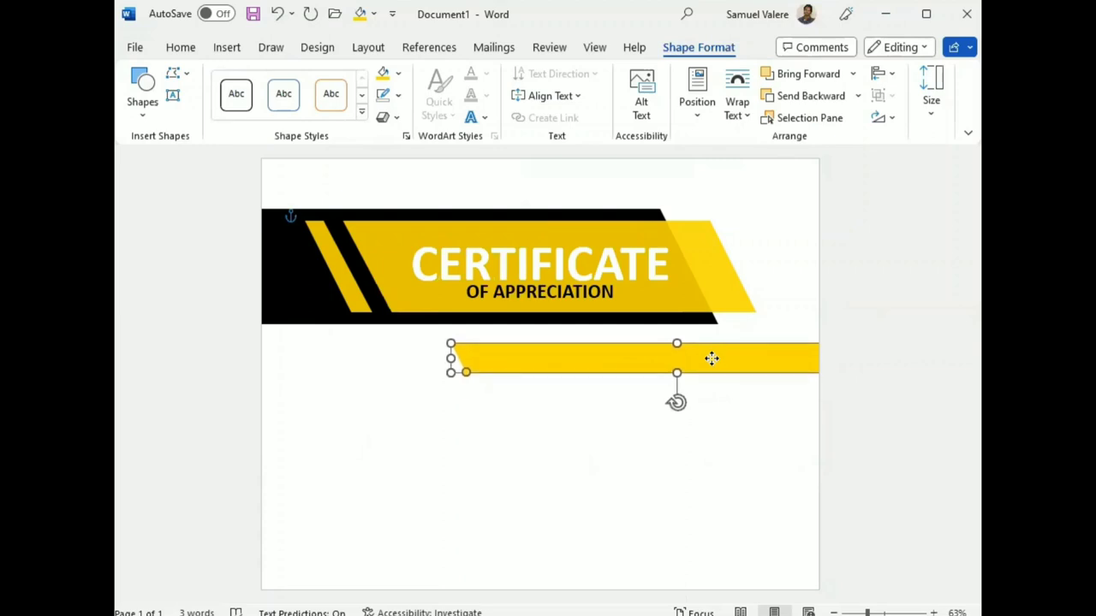
{"action": "left_click_drag", "start_coordinate": [416, 359], "coordinate": [382, 358]}
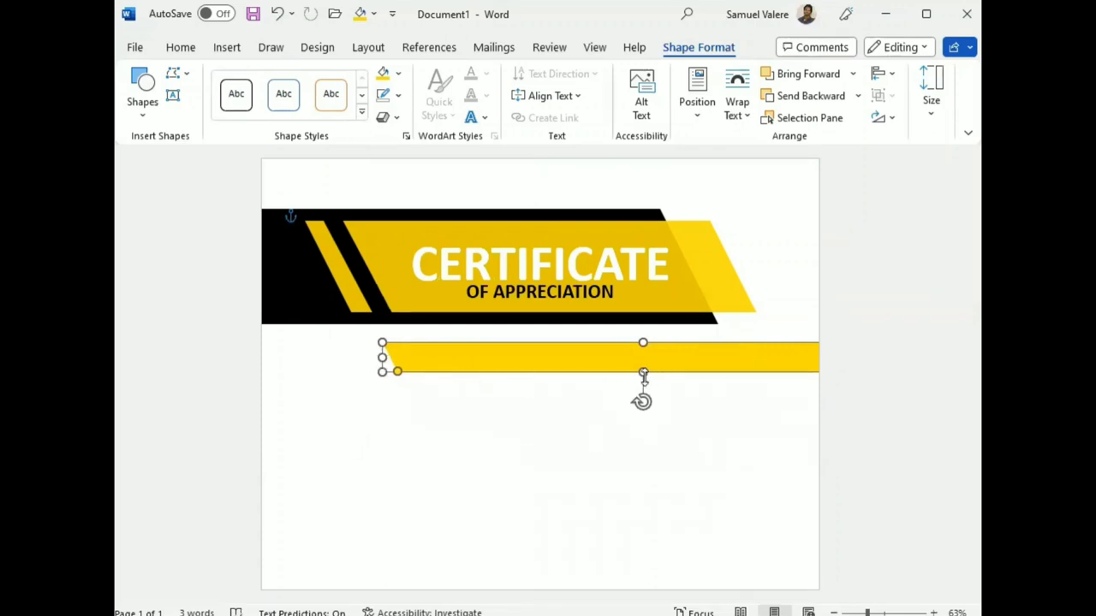
{"action": "left_click_drag", "start_coordinate": [643, 371], "coordinate": [643, 366]}
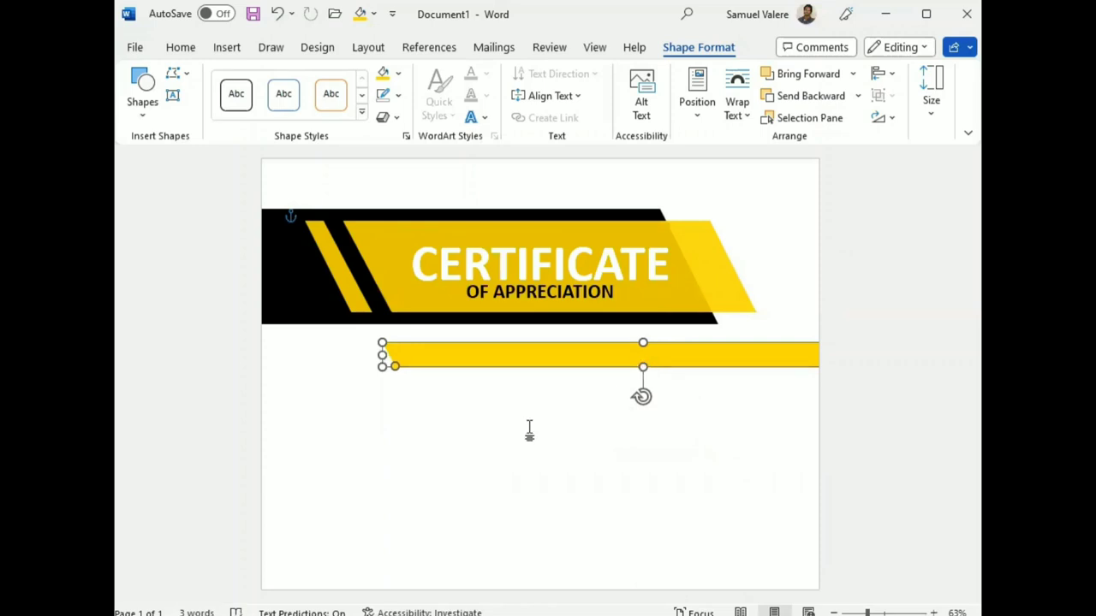
{"action": "left_click", "coordinate": [528, 299]}
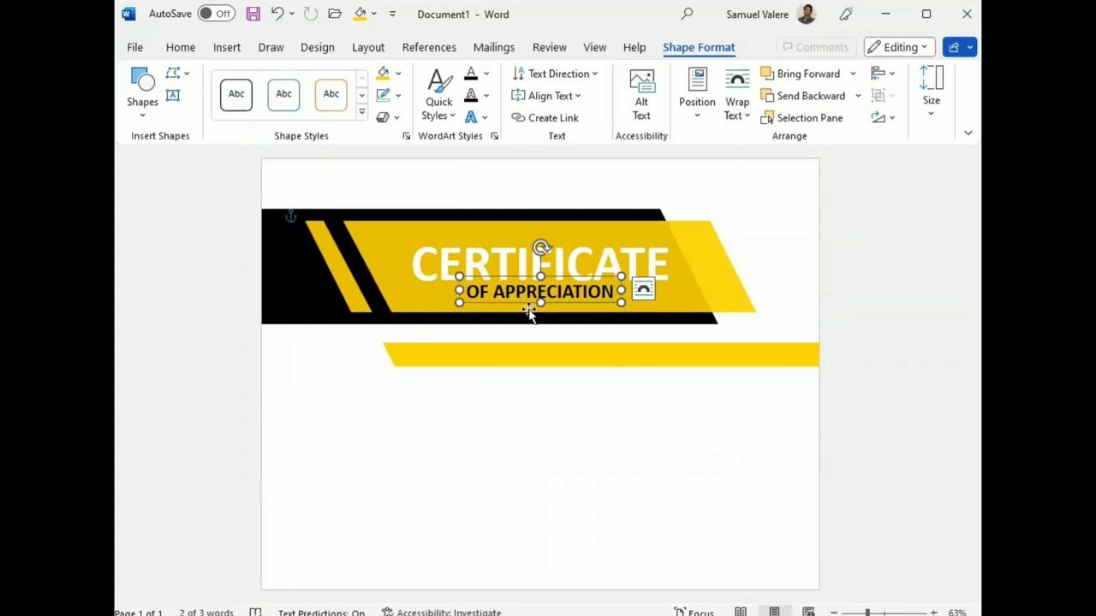
Copy the OF APPRECIATION box onto the yellow bar and shrink its text to 24 pt.
{"action": "left_click_drag", "start_coordinate": [529, 310], "coordinate": [529, 360], "text": "ctrl"}
{"action": "triple_click", "coordinate": [529, 356]}
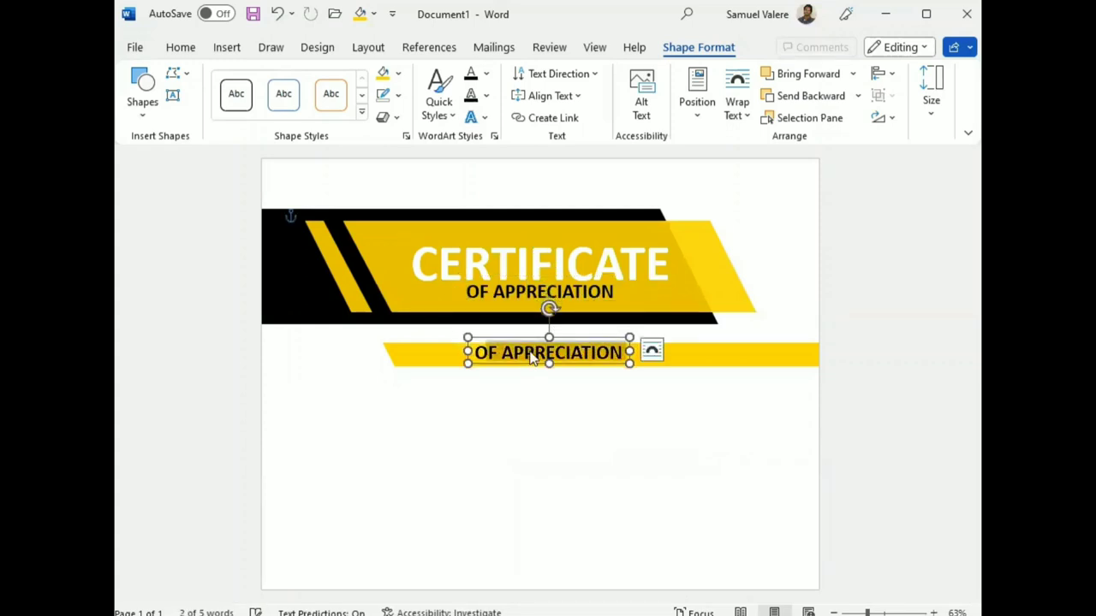
{"action": "left_click", "coordinate": [620, 299]}
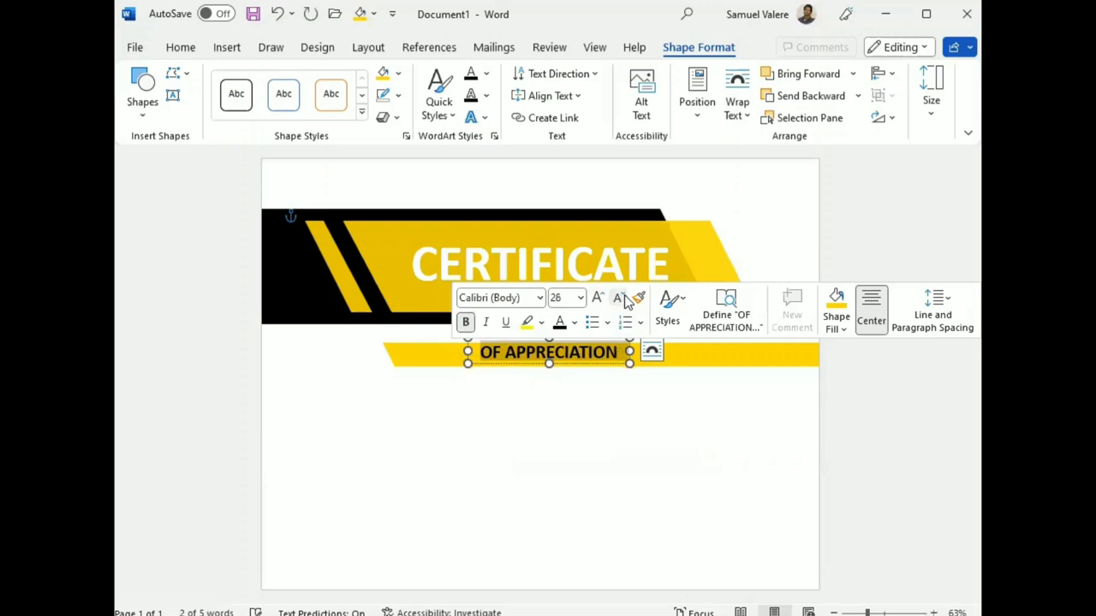
{"action": "left_click", "coordinate": [620, 299]}
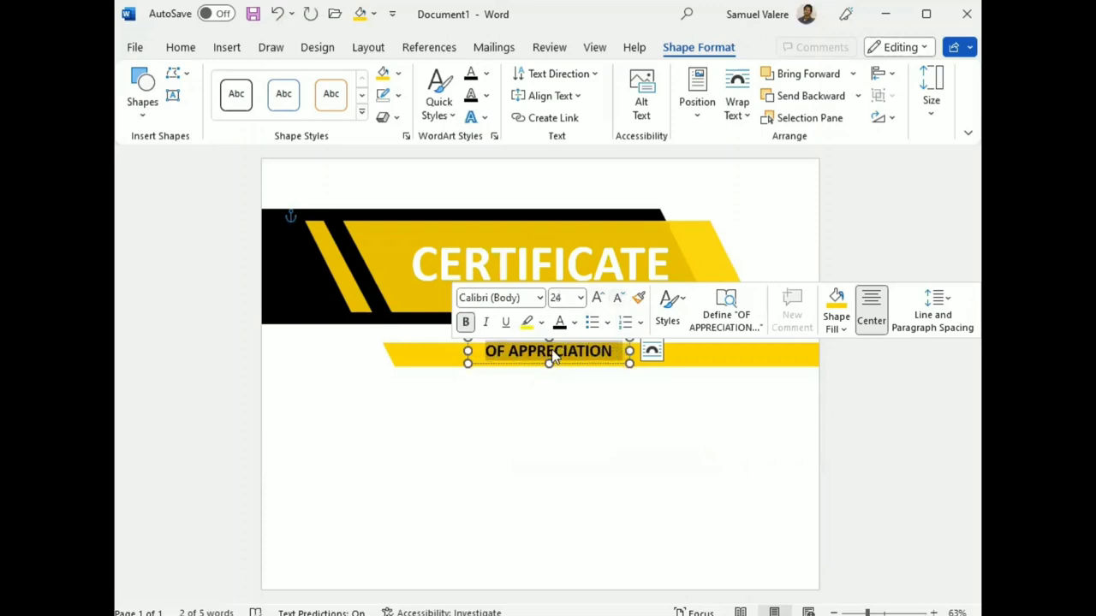
Replace its text with 'This Certificate Is Greatly Presented To' and trim the box height.
{"action": "type", "text": "This"}
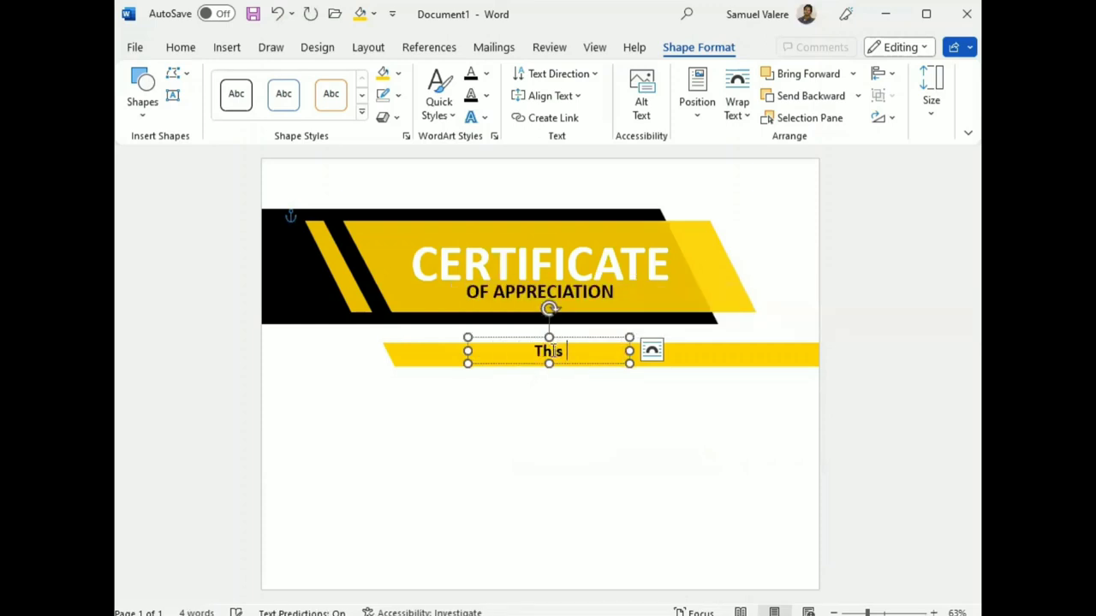
{"action": "type", "text": "Certic"}
{"action": "key", "text": "BackSpace"}
{"action": "type", "text": "fi"}
{"action": "type", "text": "cate I"}
{"action": "type", "text": "s g"}
{"action": "key", "text": "BackSpace"}
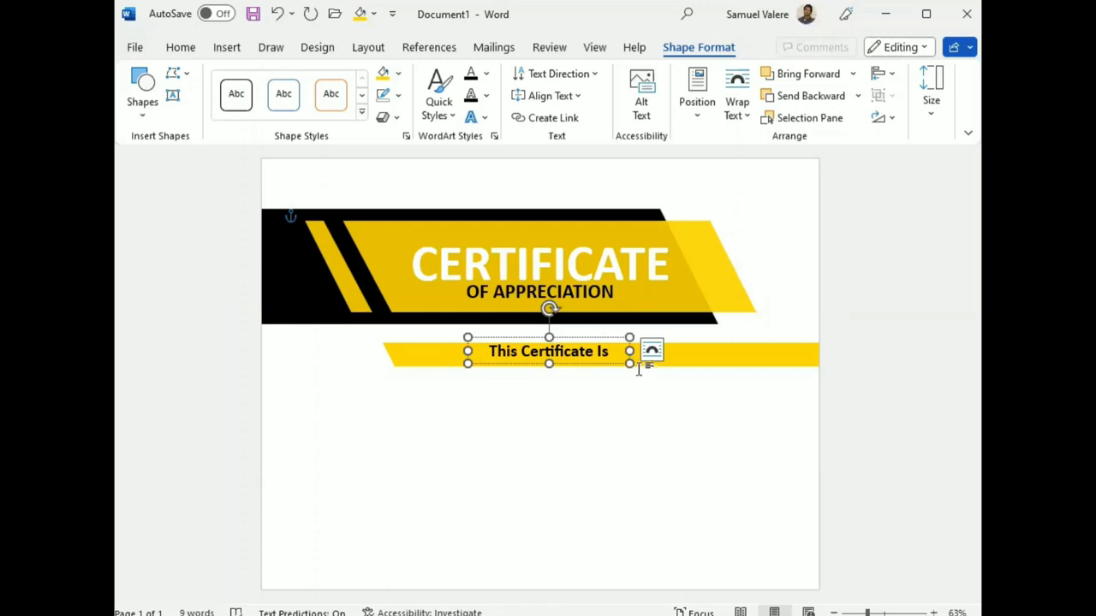
{"action": "type", "text": "Greatly Presented To"}
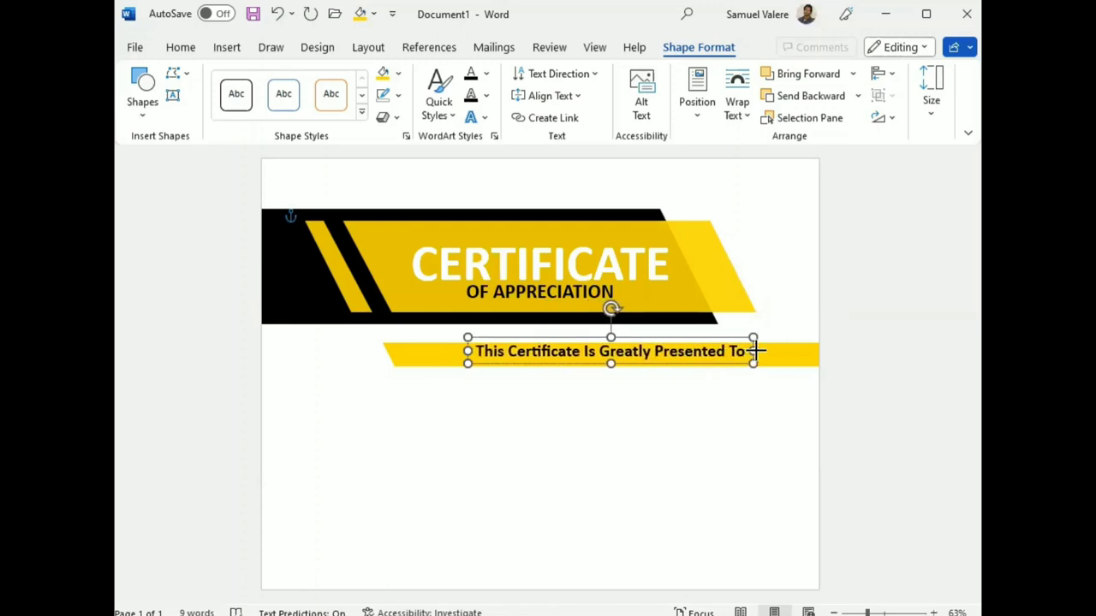
{"action": "left_click", "coordinate": [613, 365]}
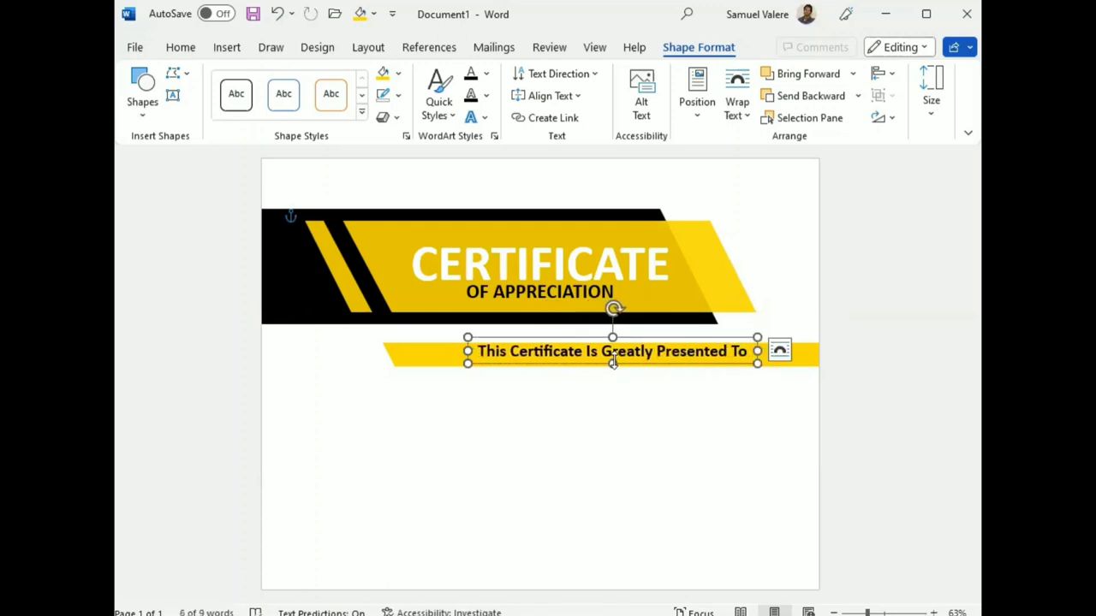
{"action": "left_click_drag", "start_coordinate": [613, 363], "coordinate": [613, 359]}
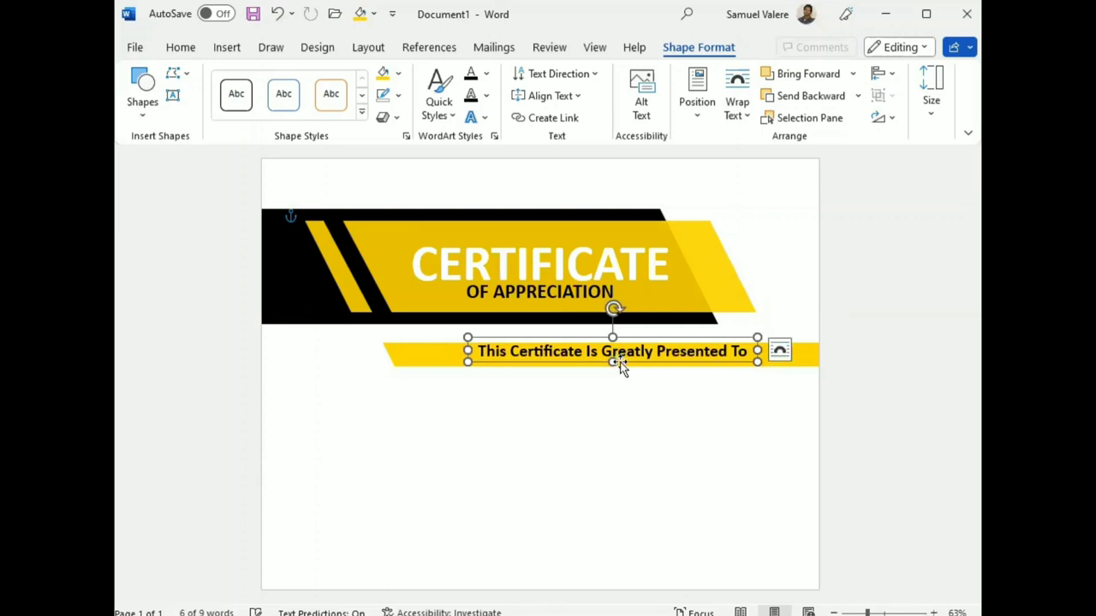
{"action": "right_click", "coordinate": [632, 351]}
{"action": "triple_click", "coordinate": [629, 347]}
Make the presentation line UPPERCASE and reduce it to 20 pt.
{"action": "left_click", "coordinate": [182, 48]}
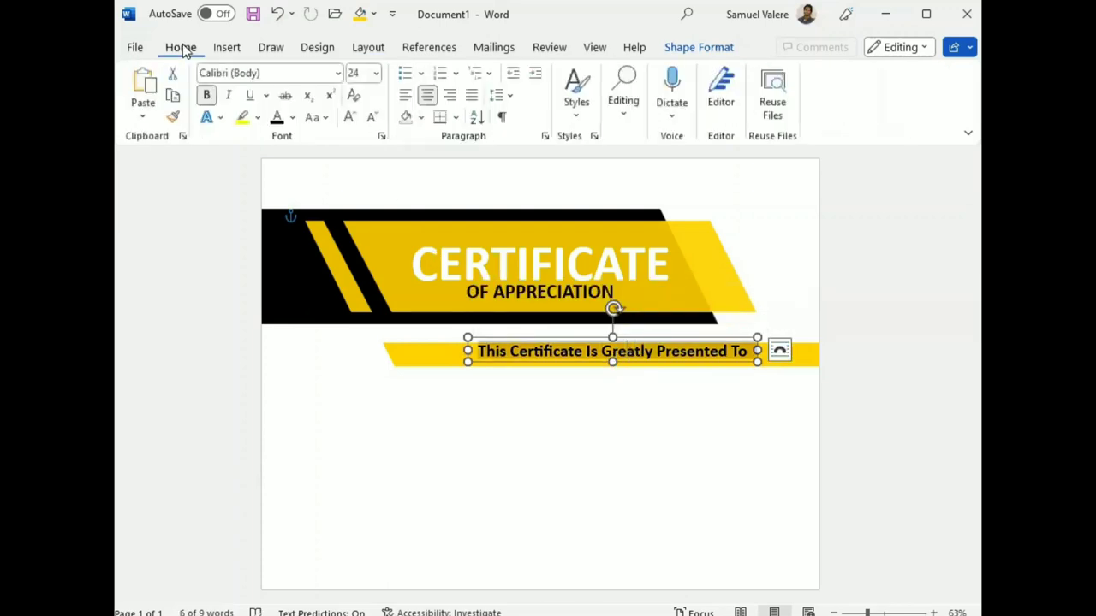
{"action": "left_click", "coordinate": [325, 119]}
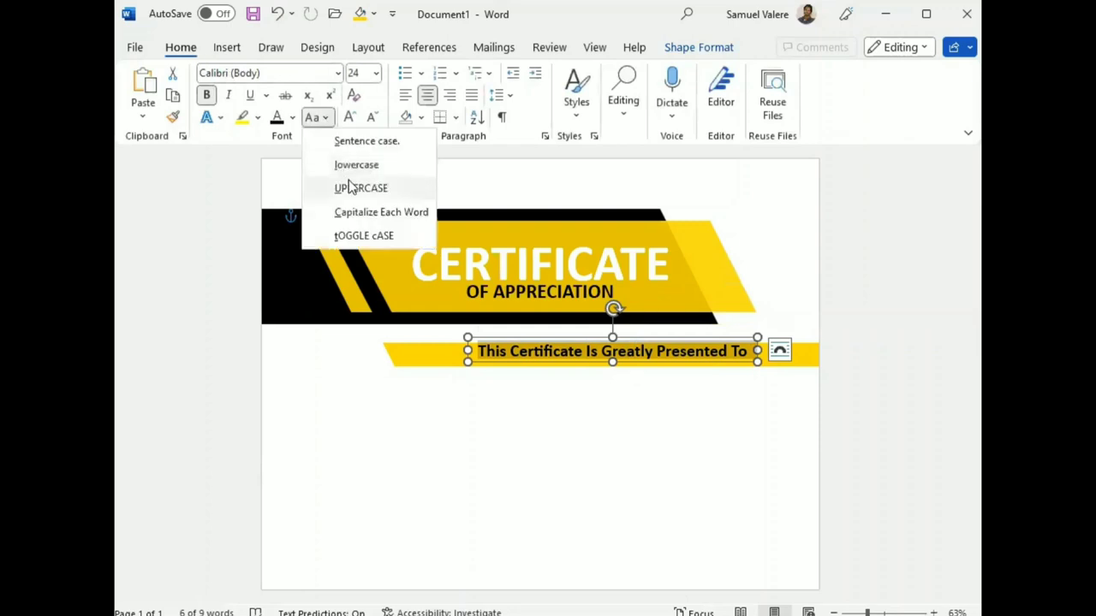
{"action": "left_click", "coordinate": [350, 185]}
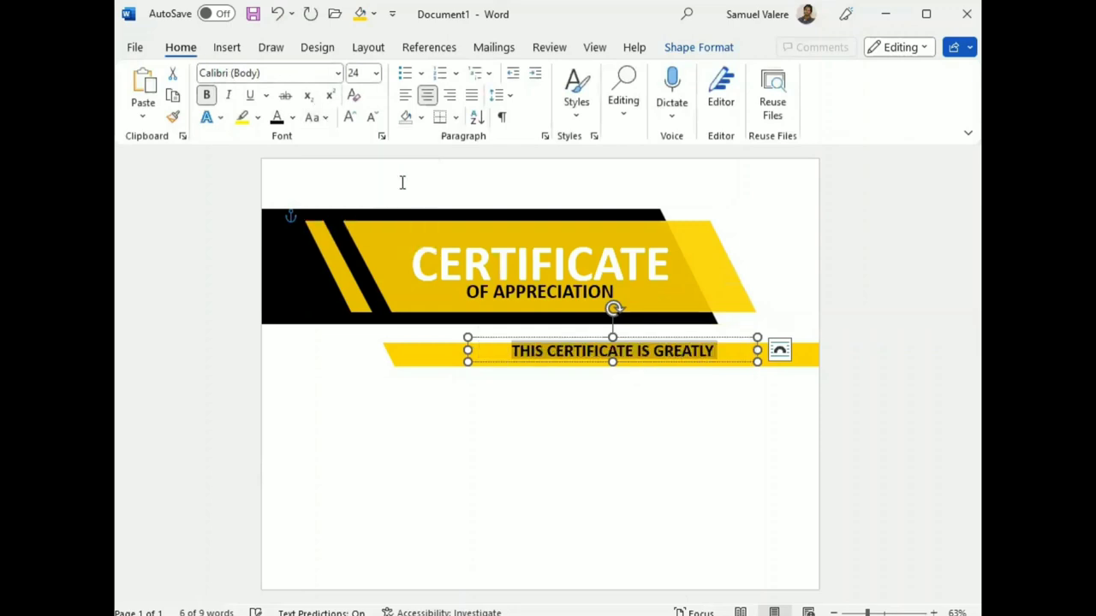
{"action": "left_click", "coordinate": [372, 118]}
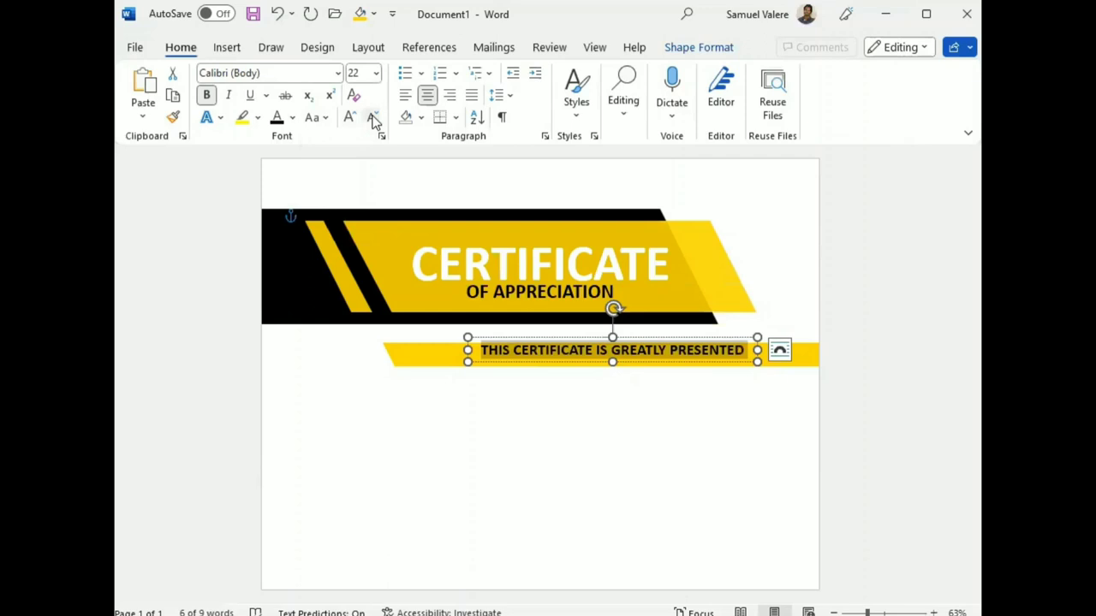
{"action": "left_click", "coordinate": [371, 118]}
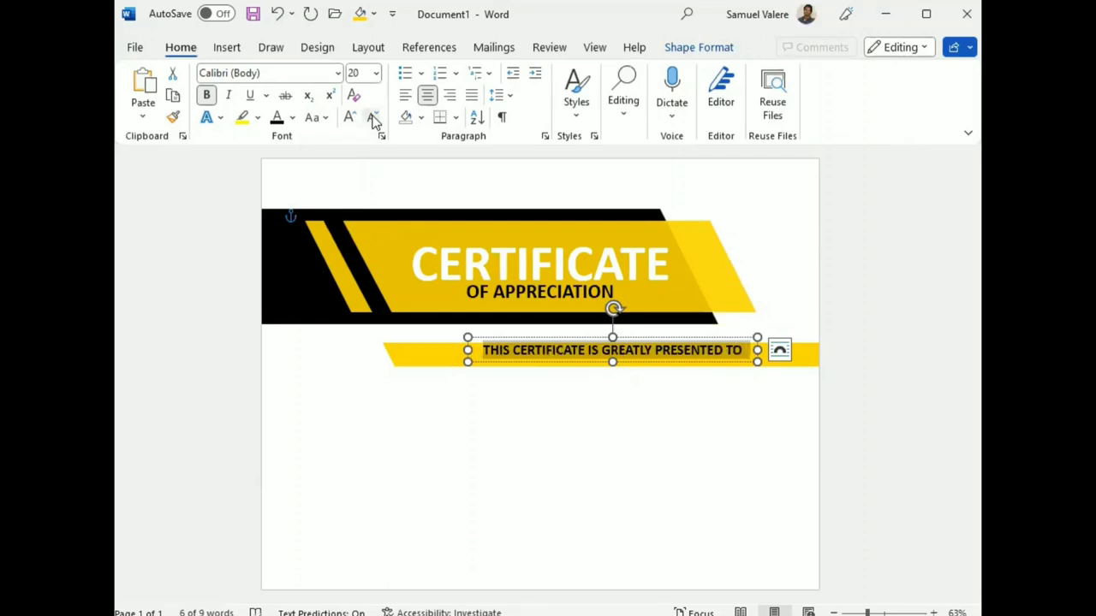
Set the line's character spacing to Expanded by 3 pt in the Font dialog.
{"action": "left_click", "coordinate": [381, 136]}
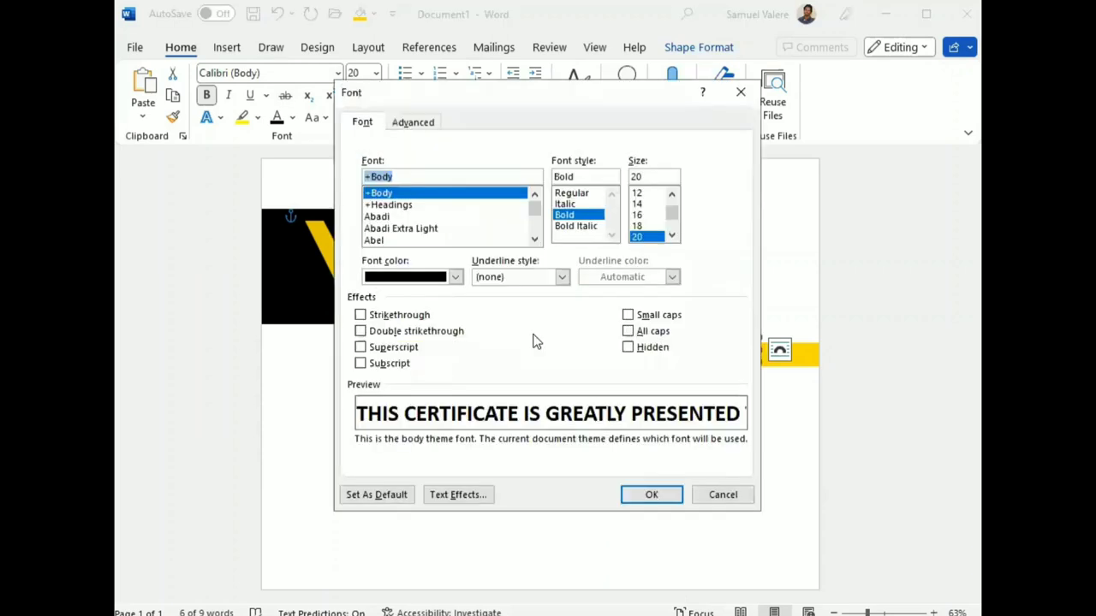
{"action": "left_click", "coordinate": [419, 124]}
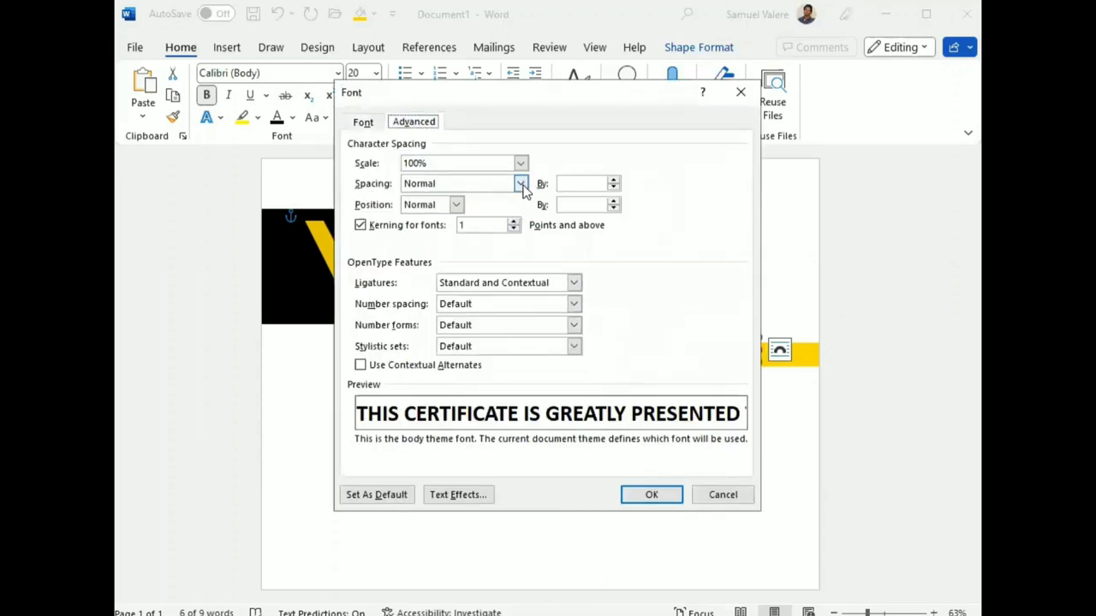
{"action": "left_click", "coordinate": [520, 185]}
{"action": "left_click", "coordinate": [462, 211]}
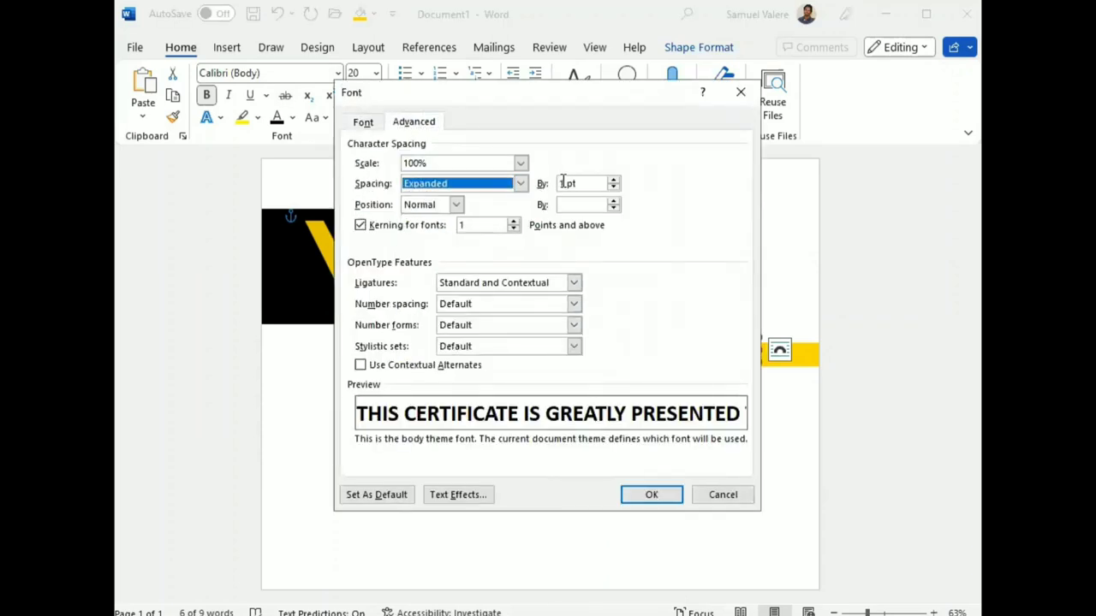
{"action": "left_click", "coordinate": [564, 182]}
{"action": "key", "text": "BackSpace"}
{"action": "type", "text": "3"}
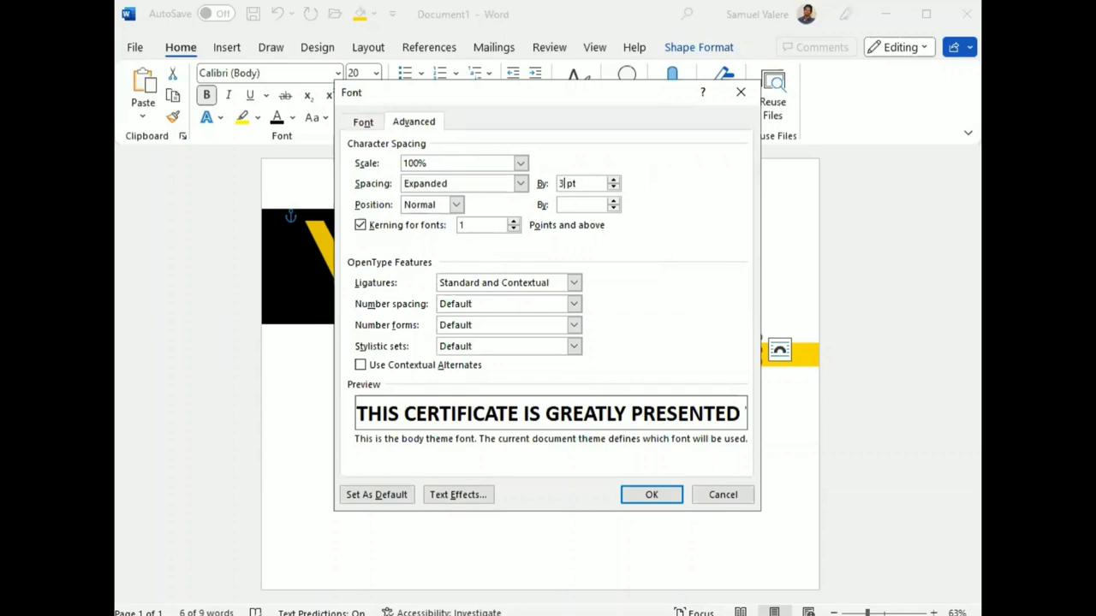
{"action": "key", "text": "Return"}
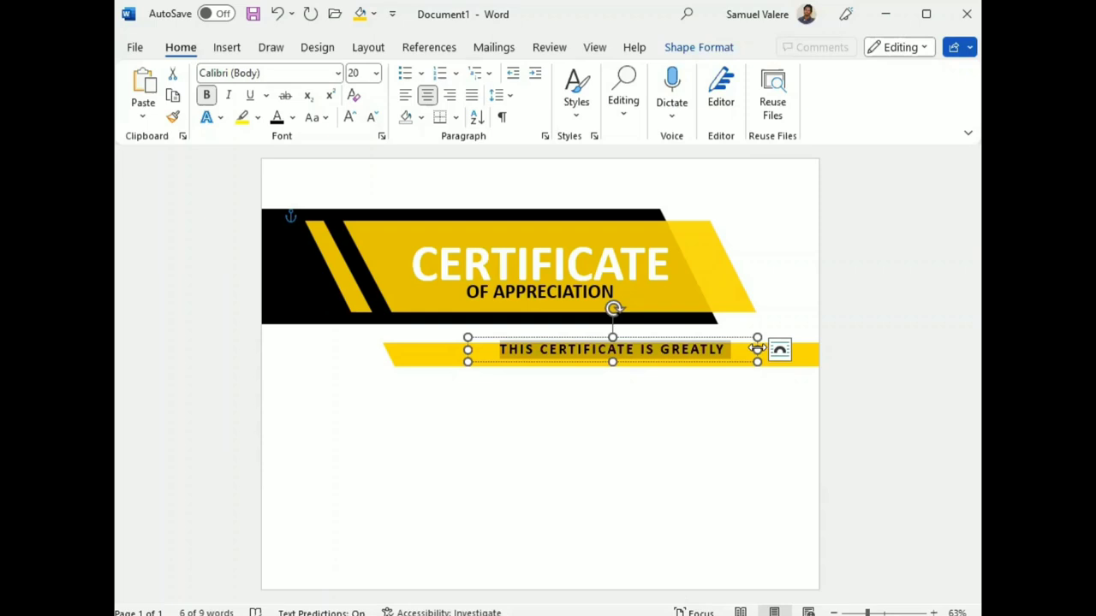
Widen and reposition the text box so PRESENTED TO fits on the bar.
{"action": "left_click_drag", "start_coordinate": [756, 349], "coordinate": [769, 349]}
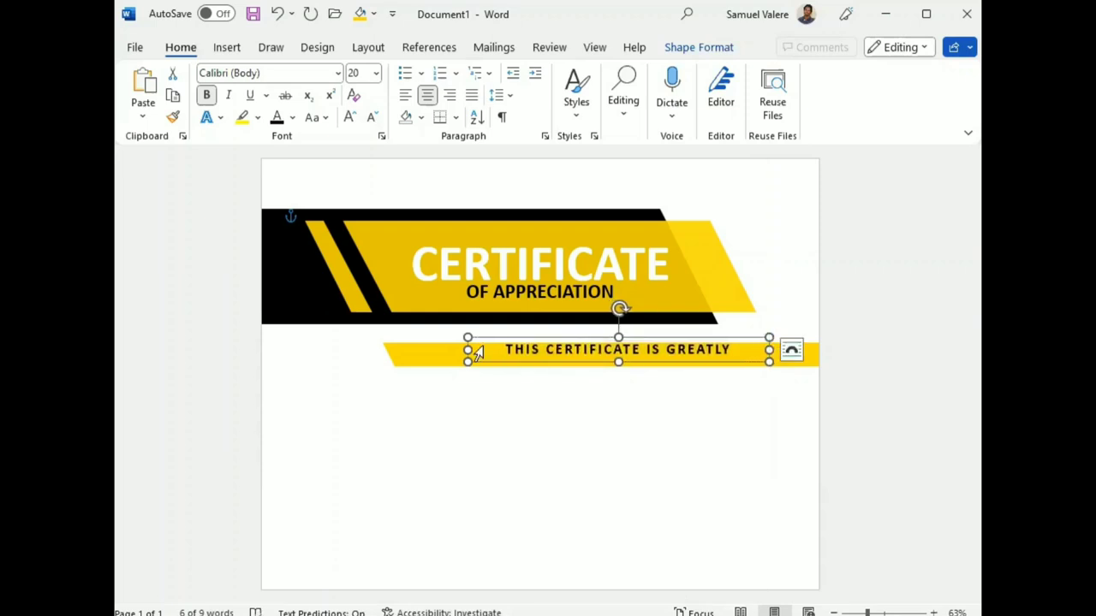
{"action": "left_click_drag", "start_coordinate": [467, 349], "coordinate": [403, 347]}
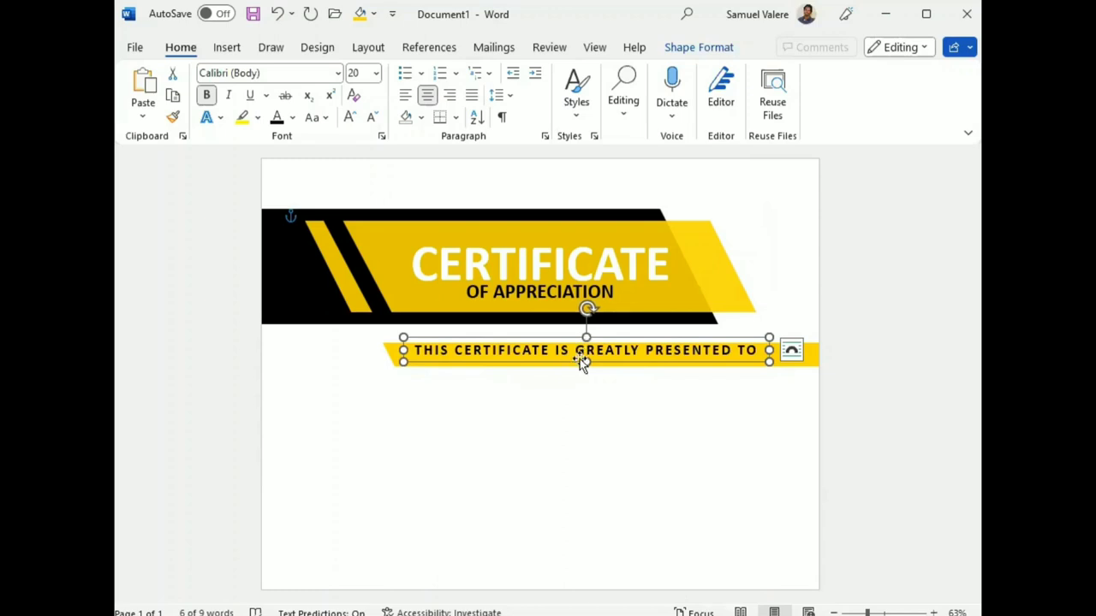
{"action": "left_click_drag", "start_coordinate": [574, 362], "coordinate": [574, 368]}
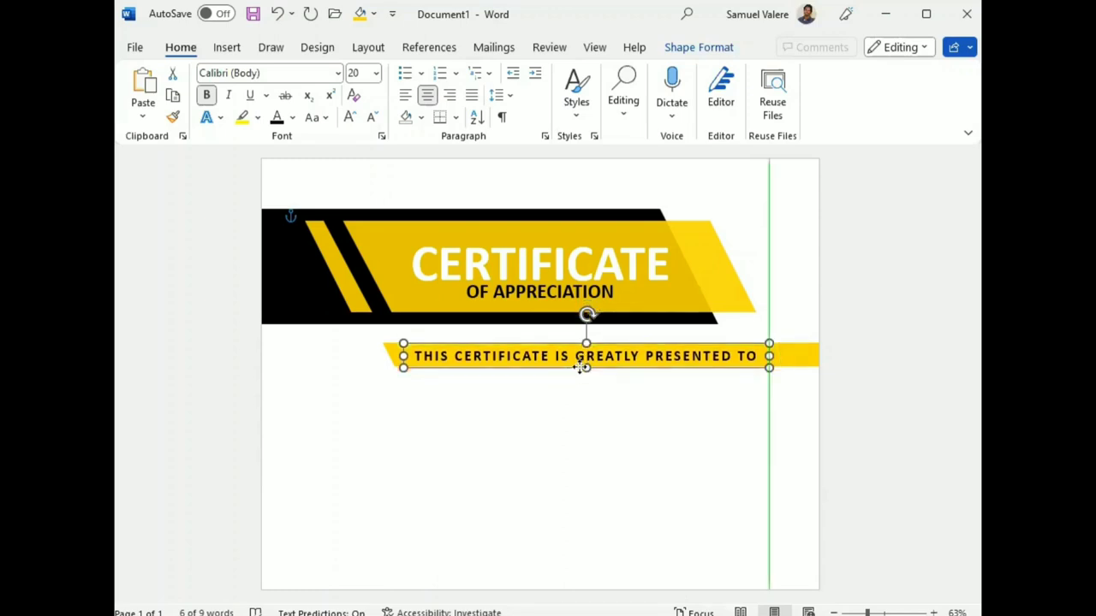
{"action": "left_click_drag", "start_coordinate": [580, 368], "coordinate": [514, 366]}
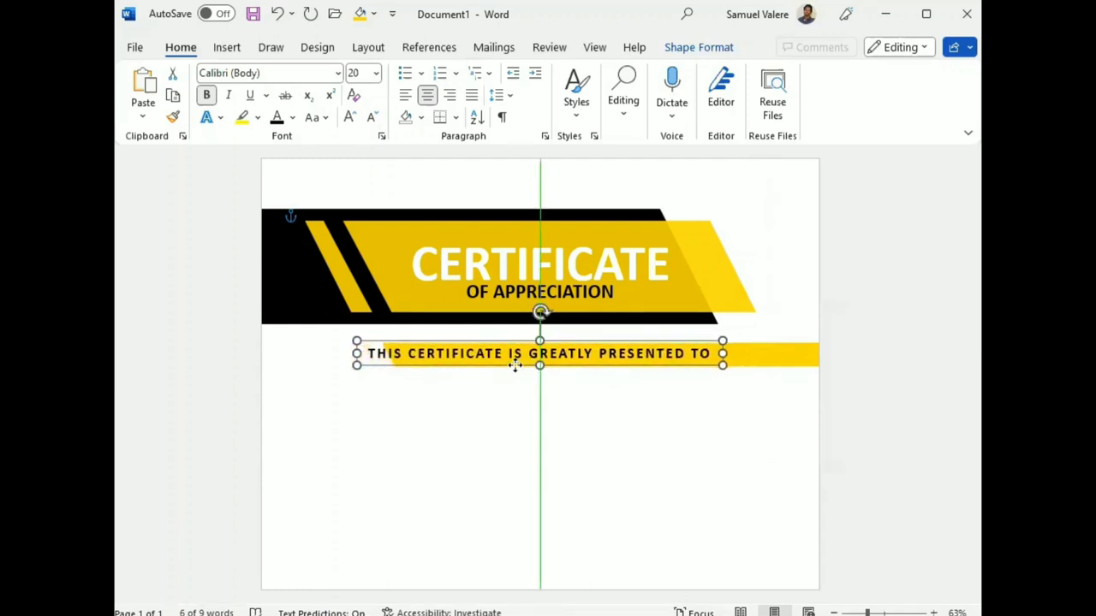
Extend the yellow bar left under THIS and make it slightly thinner.
{"action": "left_click", "coordinate": [379, 355]}
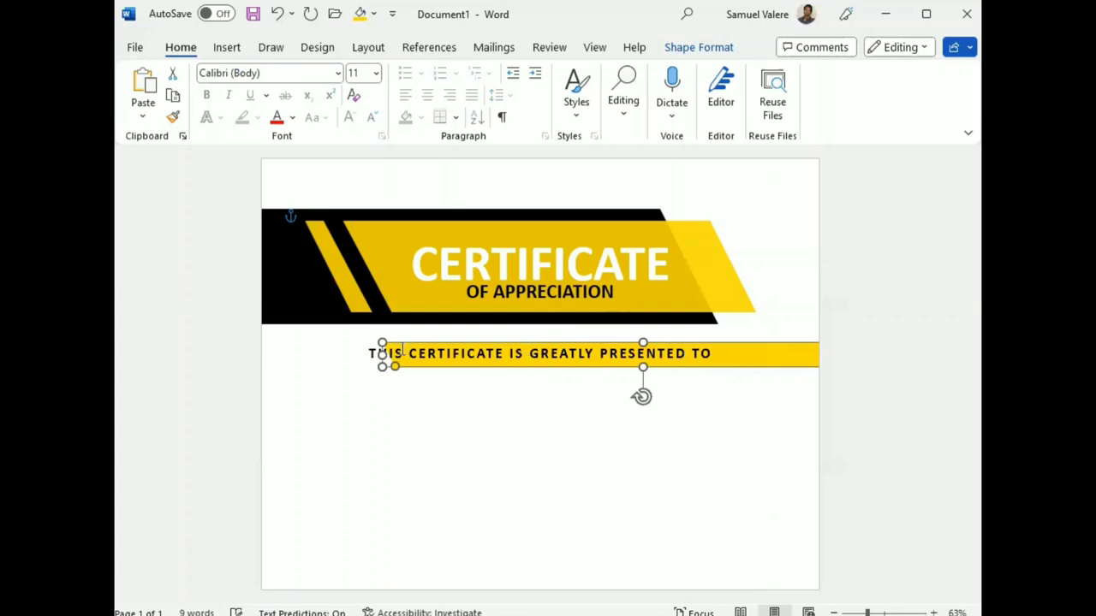
{"action": "left_click_drag", "start_coordinate": [382, 354], "coordinate": [358, 353]}
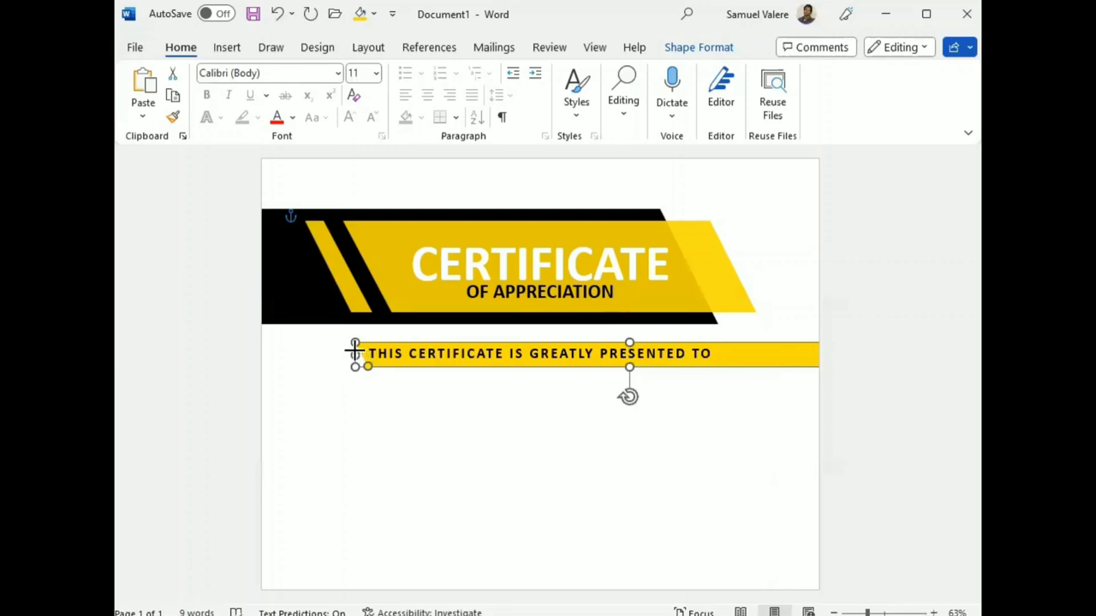
{"action": "left_click_drag", "start_coordinate": [357, 351], "coordinate": [355, 351]}
{"action": "left_click_drag", "start_coordinate": [630, 366], "coordinate": [627, 363]}
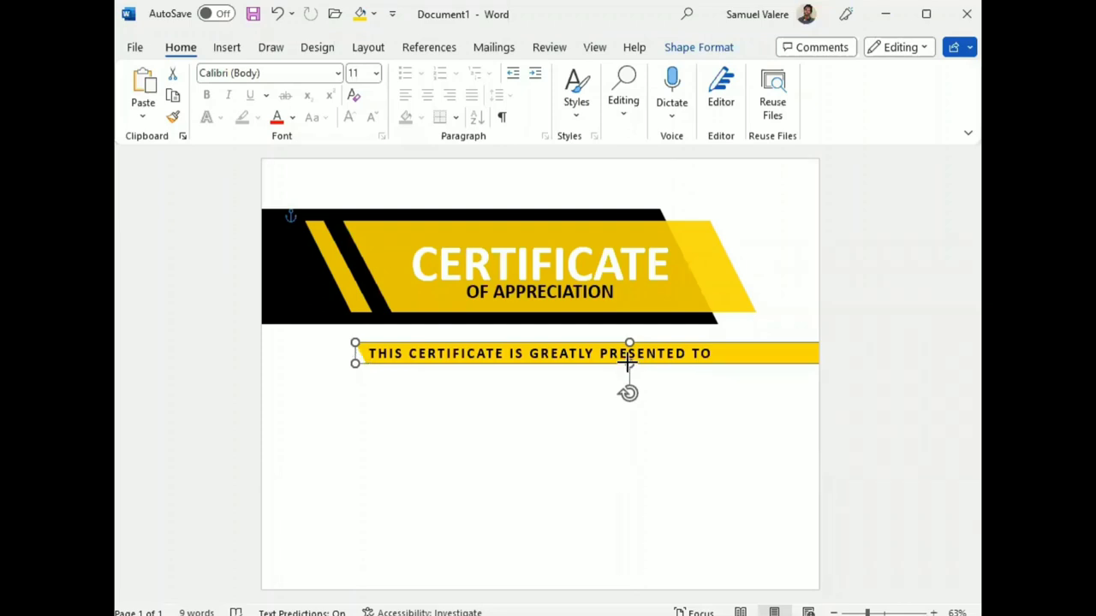
{"action": "left_click", "coordinate": [542, 417]}
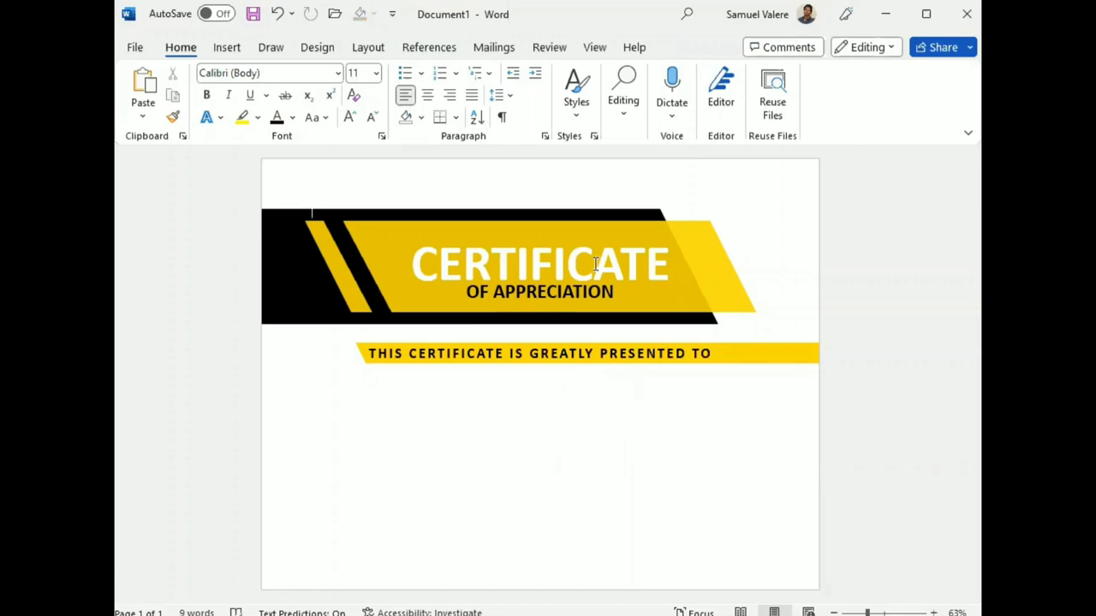
Remove bold from the OF APPRECIATION line.
{"action": "double_click", "coordinate": [537, 292]}
{"action": "triple_click", "coordinate": [537, 292]}
{"action": "left_click", "coordinate": [522, 259]}
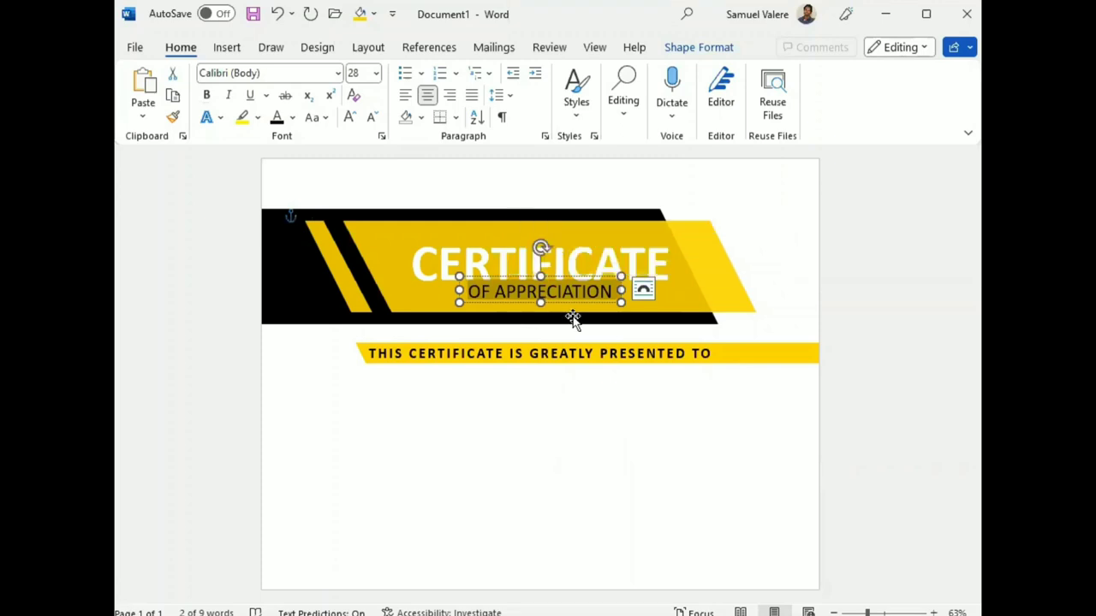
{"action": "left_click", "coordinate": [604, 259]}
Make the CERTIFICATE text black and copy its box, centred below the yellow strip.
{"action": "left_click", "coordinate": [621, 228]}
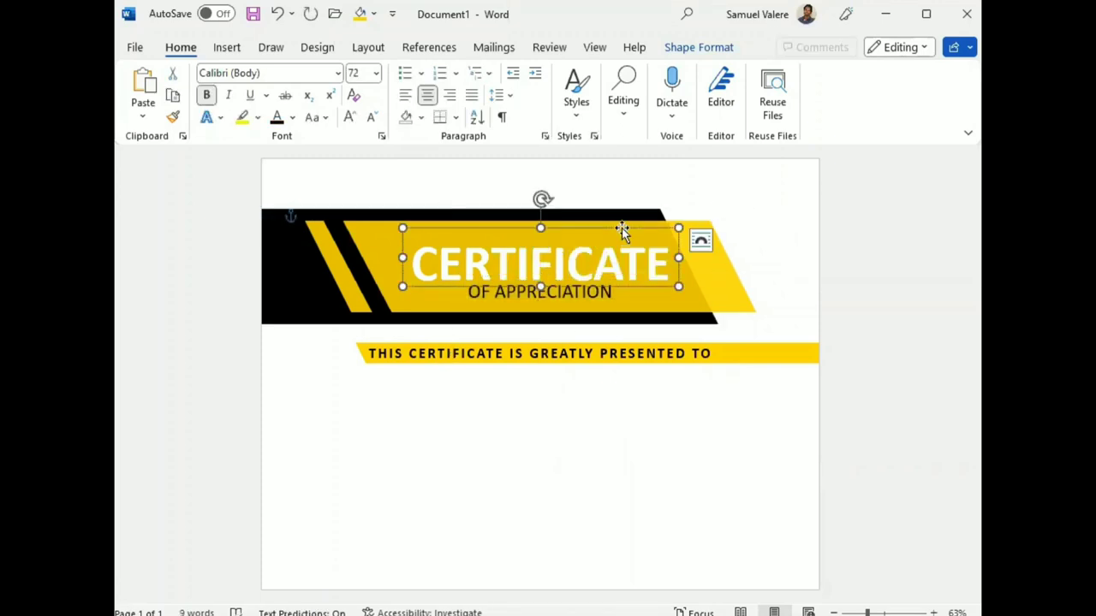
{"action": "double_click", "coordinate": [620, 256]}
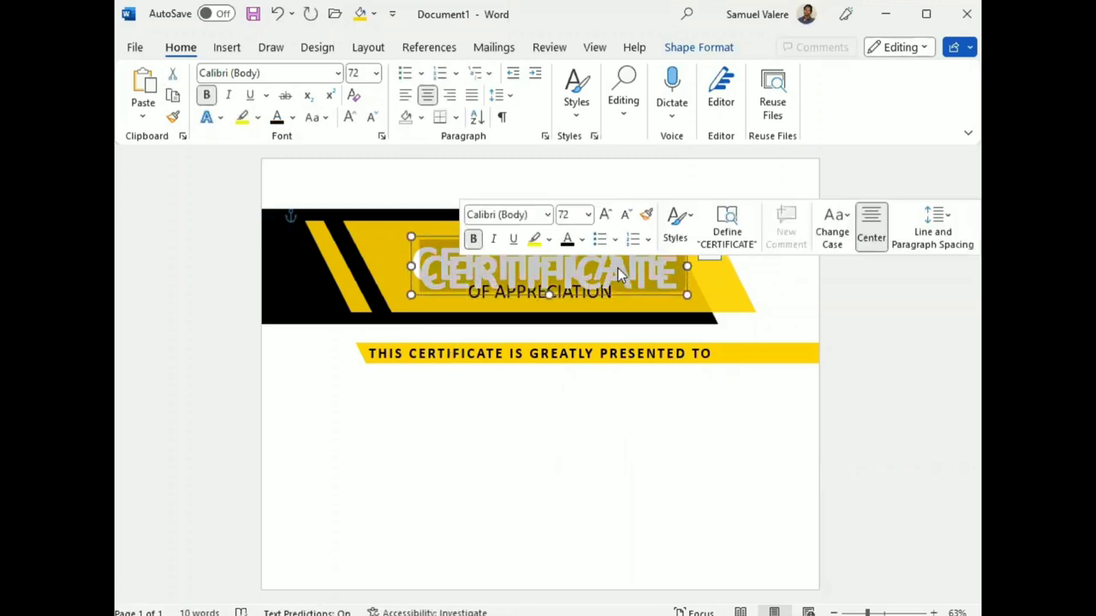
{"action": "left_click", "coordinate": [581, 242]}
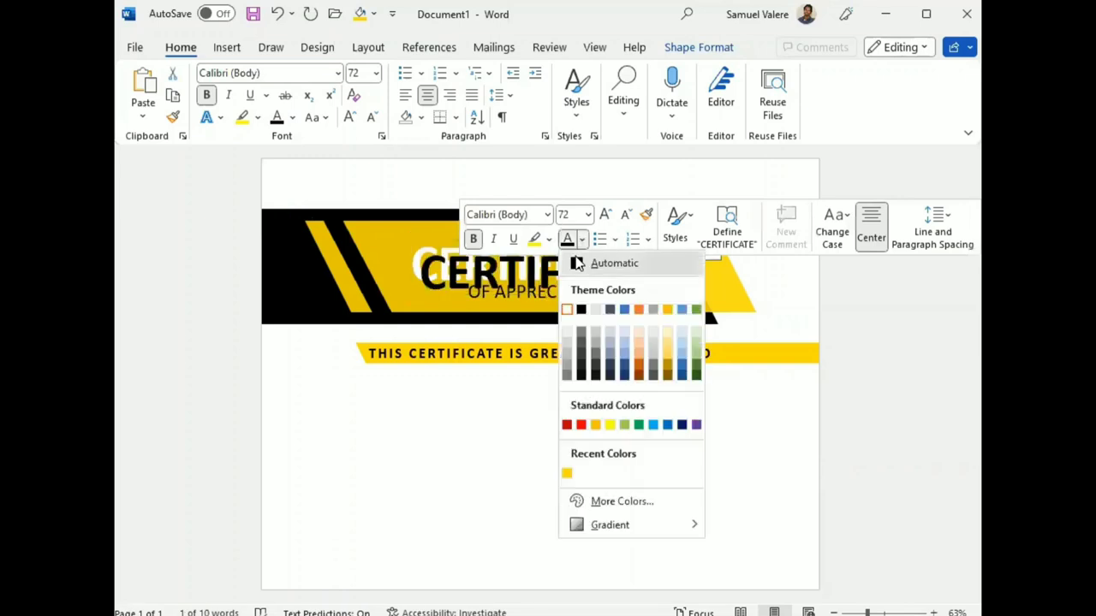
{"action": "left_click", "coordinate": [572, 261]}
{"action": "left_click_drag", "start_coordinate": [613, 297], "coordinate": [608, 433]}
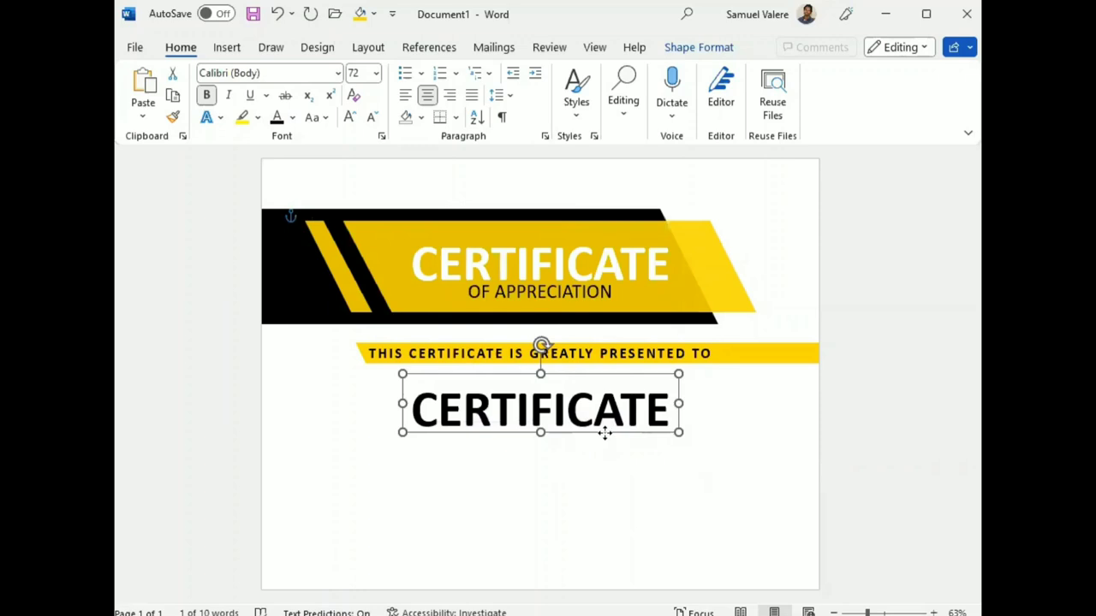
{"action": "left_click_drag", "start_coordinate": [608, 433], "coordinate": [605, 434]}
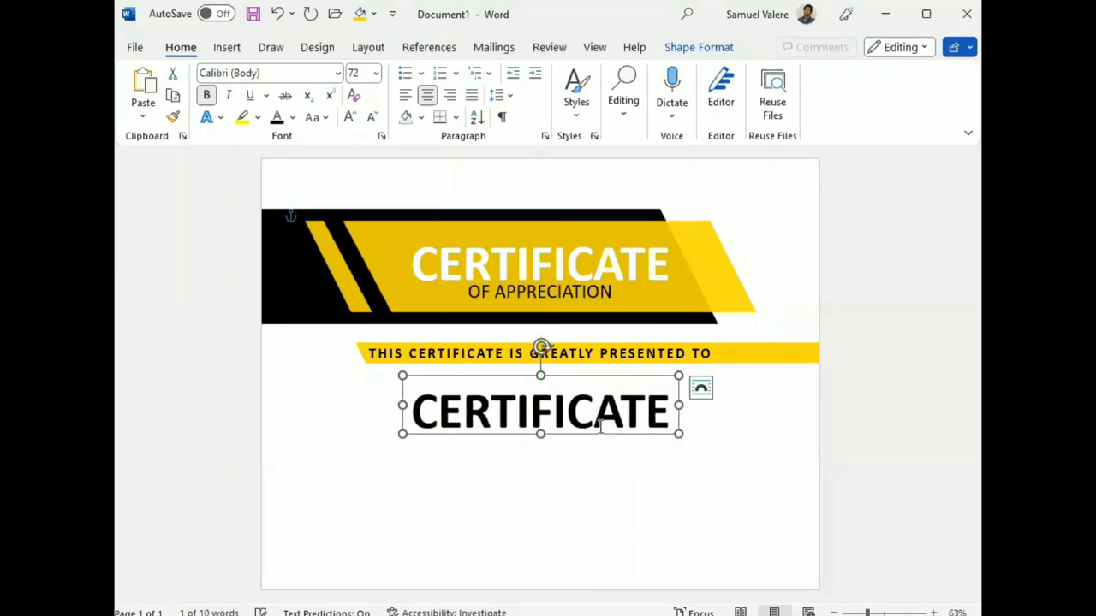
Replace the copy's text with the recipient's full name and widen the box to fit.
{"action": "double_click", "coordinate": [578, 417]}
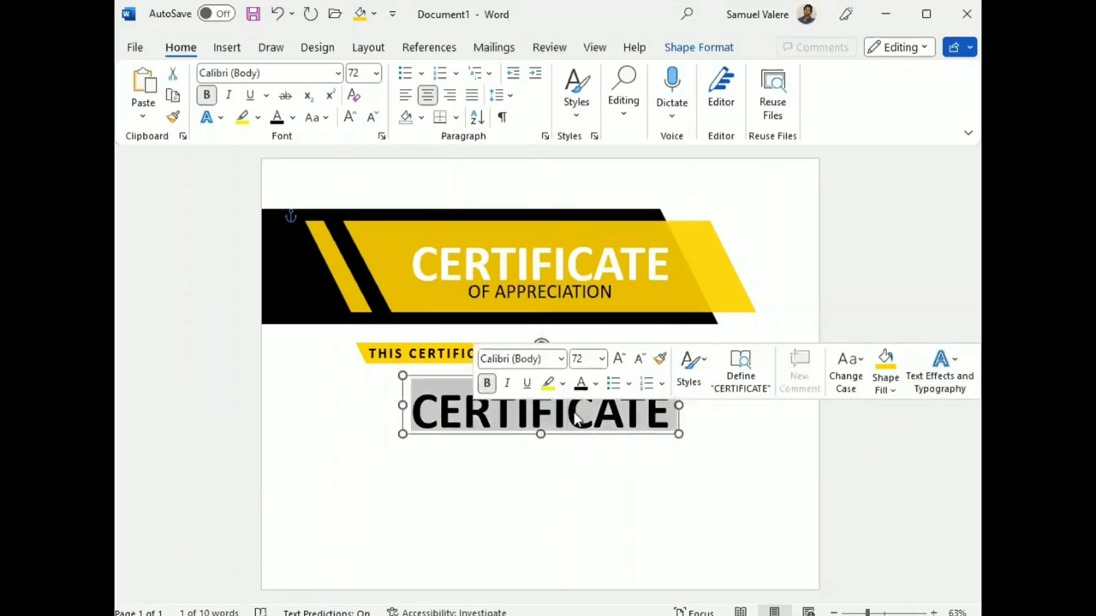
{"action": "type", "text": "Macken"}
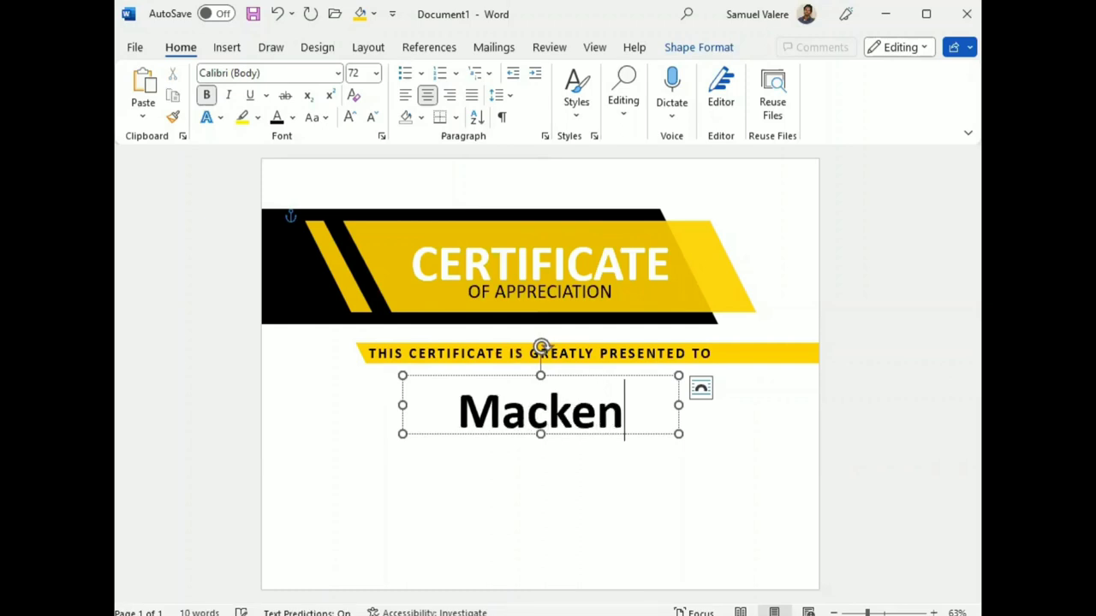
{"action": "type", "text": "son"}
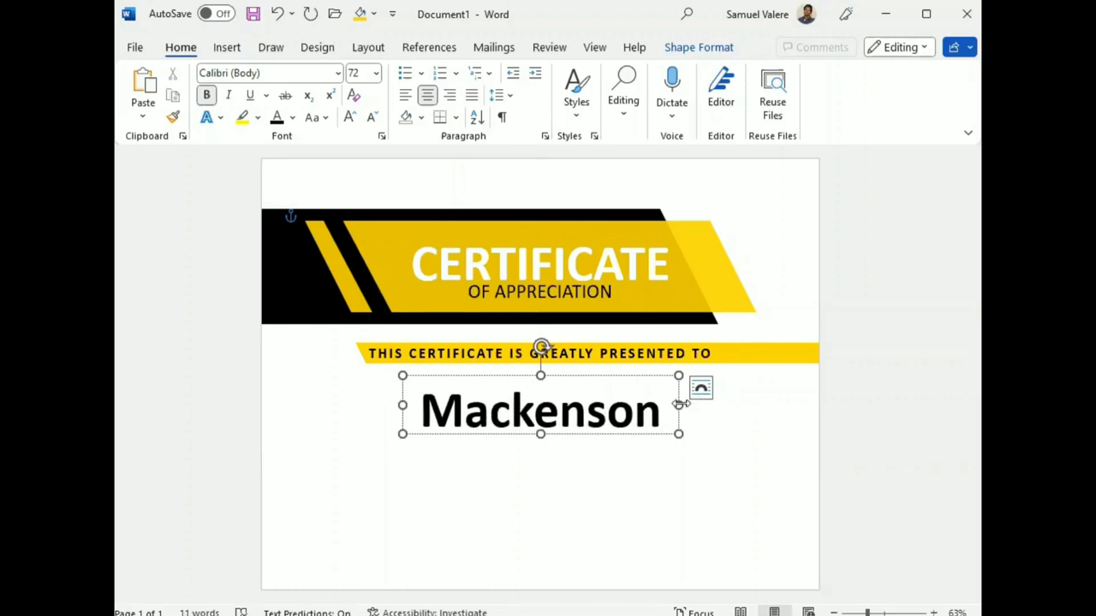
{"action": "left_click_drag", "start_coordinate": [678, 405], "coordinate": [769, 405]}
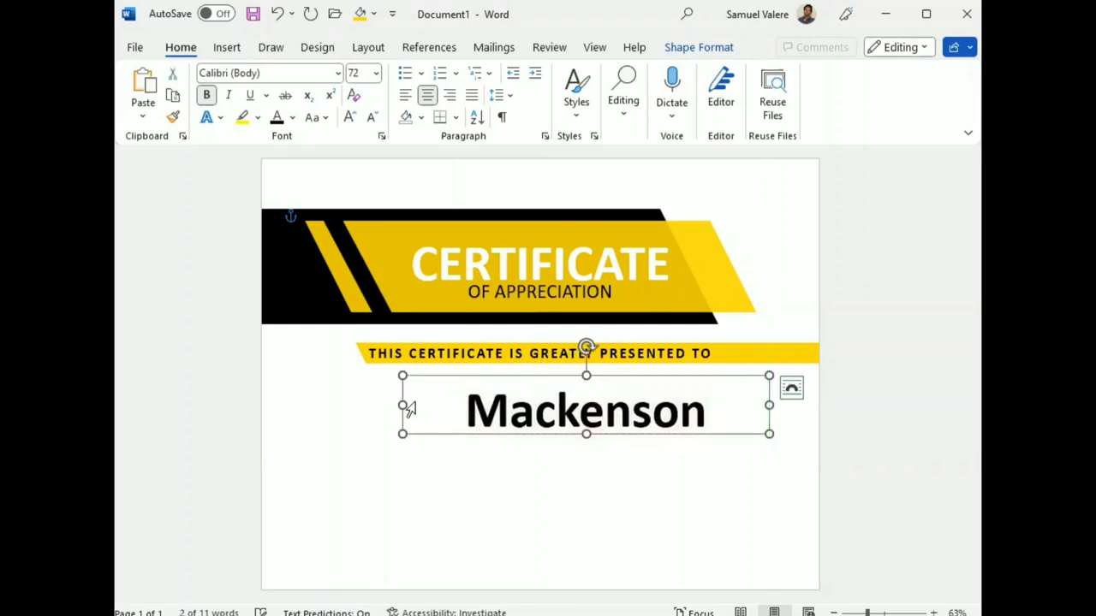
{"action": "left_click_drag", "start_coordinate": [402, 405], "coordinate": [332, 405]}
{"action": "double_click", "coordinate": [472, 411]}
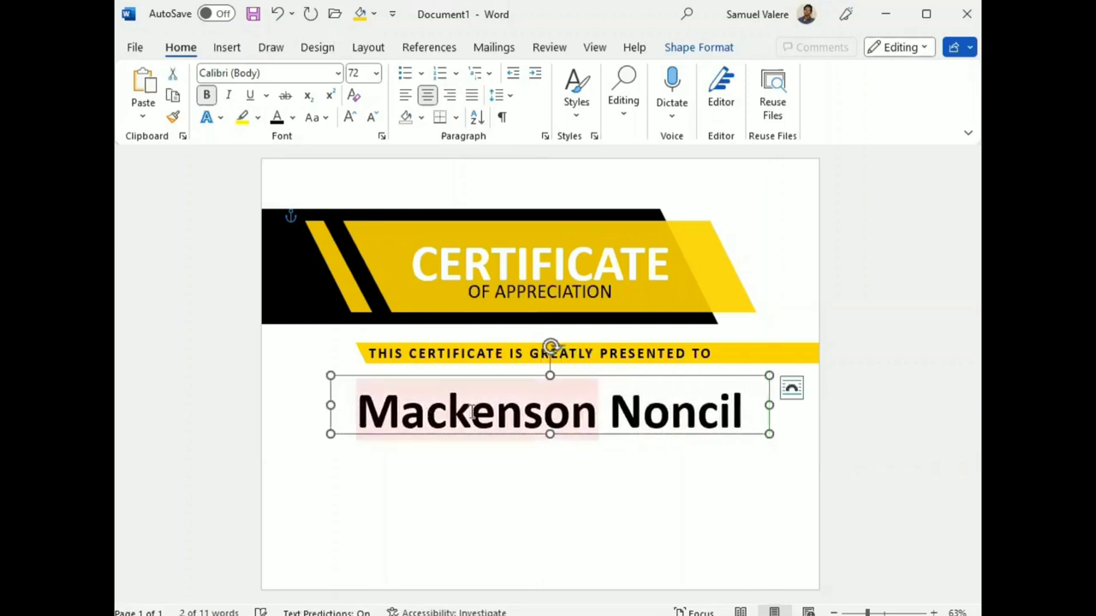
{"action": "left_click_drag", "start_coordinate": [550, 433], "coordinate": [550, 444]}
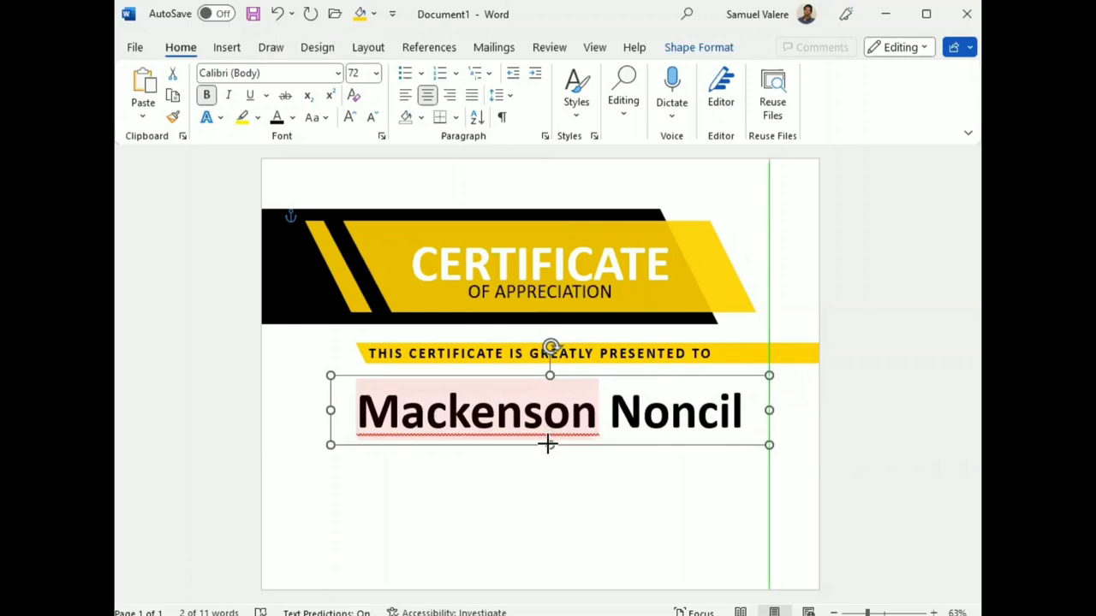
{"action": "left_click", "coordinate": [535, 430]}
{"action": "right_click", "coordinate": [535, 430]}
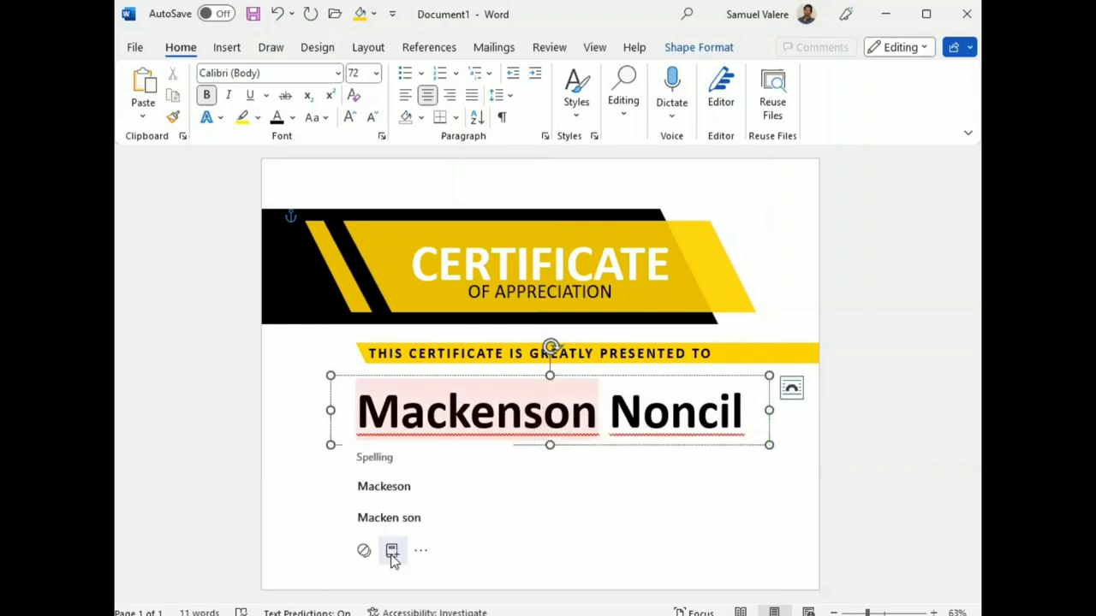
{"action": "right_click", "coordinate": [695, 415]}
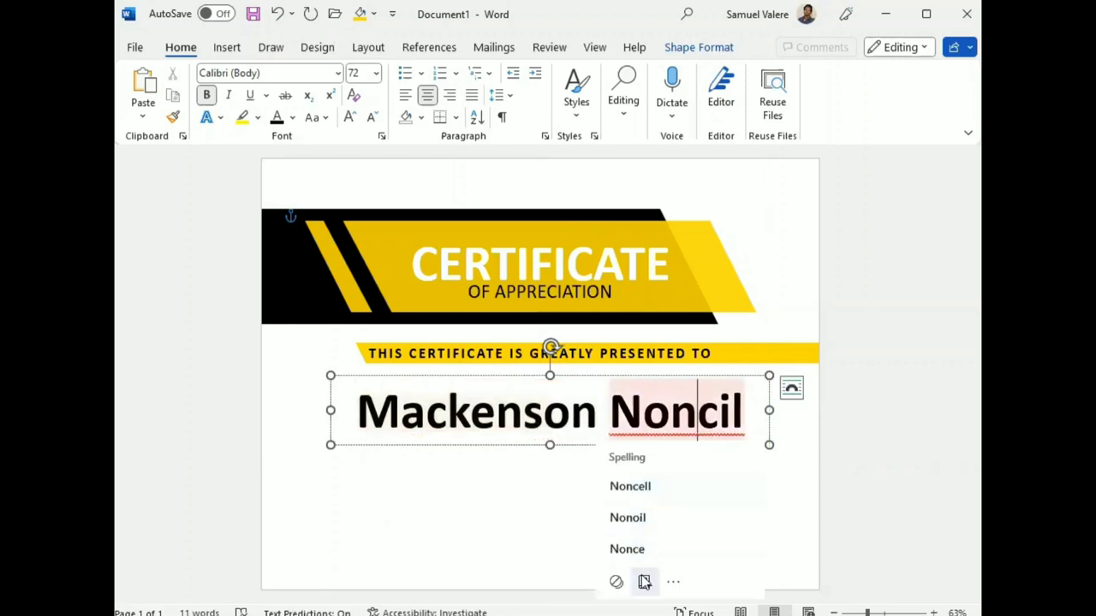
{"action": "left_click", "coordinate": [571, 419]}
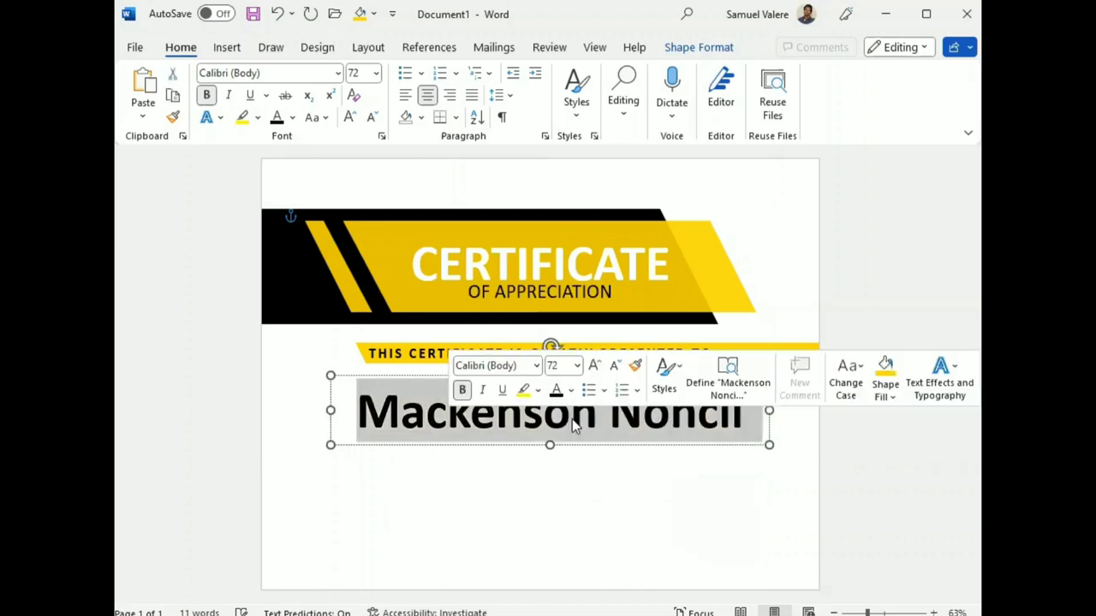
Change the recipient's name to the Edwardian Script ITC font.
{"action": "triple_click", "coordinate": [572, 418]}
{"action": "left_click", "coordinate": [522, 366]}
{"action": "type", "text": "Edwardian Script"}
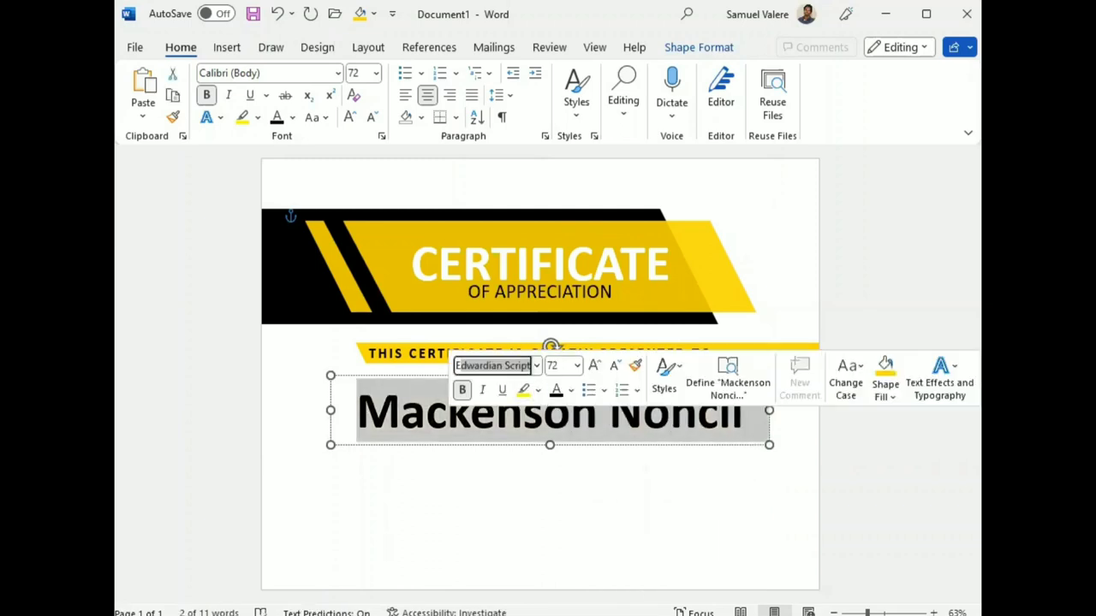
{"action": "key", "text": "Return"}
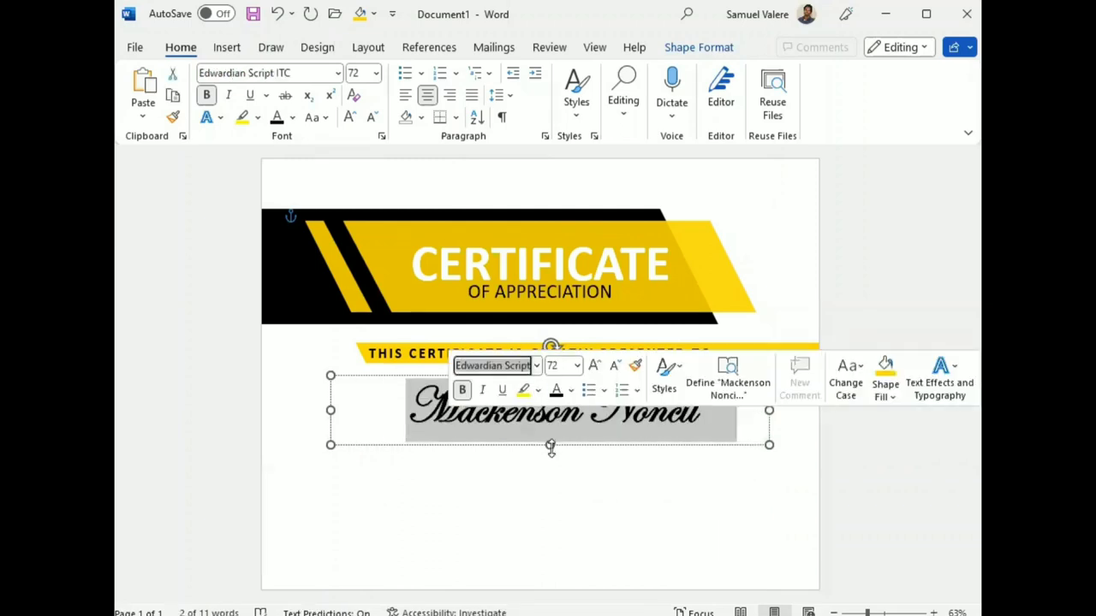
{"action": "left_click", "coordinate": [550, 446]}
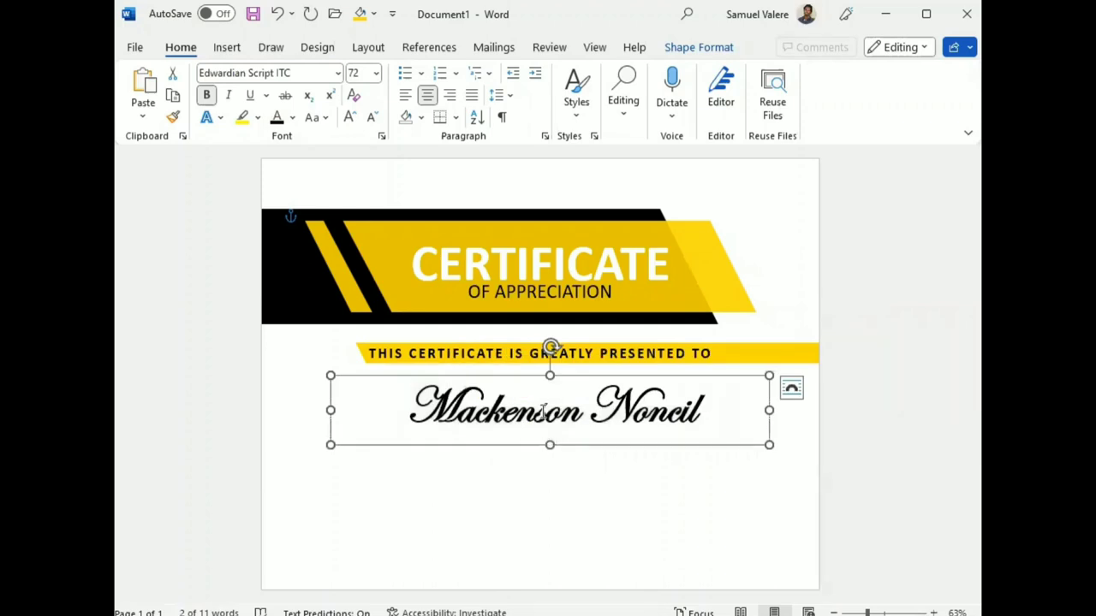
Enlarge the name to 90 pt.
{"action": "triple_click", "coordinate": [542, 412]}
{"action": "left_click", "coordinate": [547, 356]}
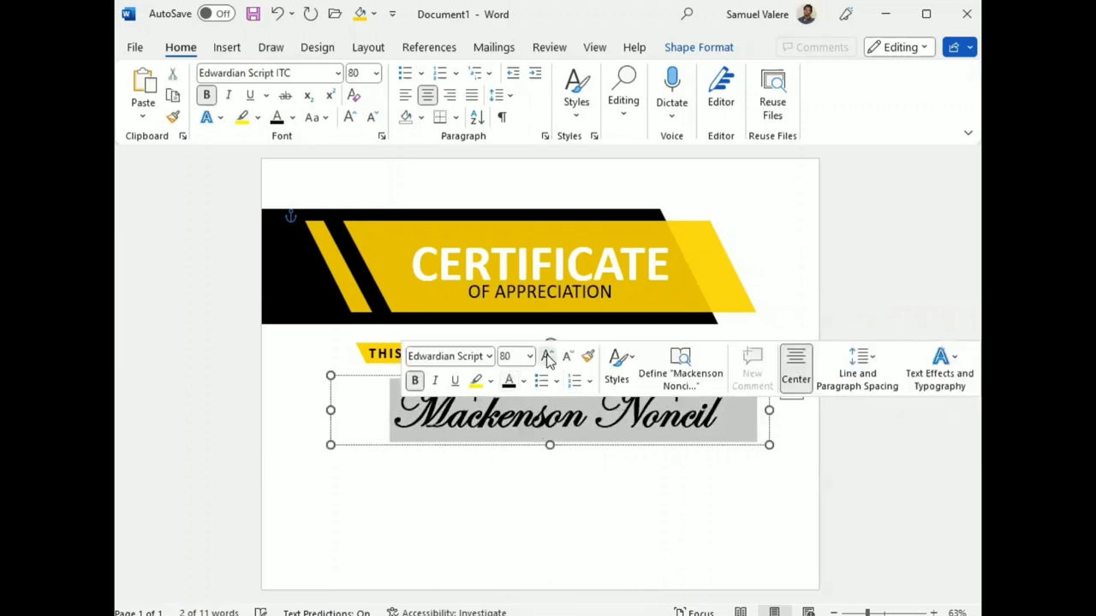
{"action": "left_click", "coordinate": [547, 357]}
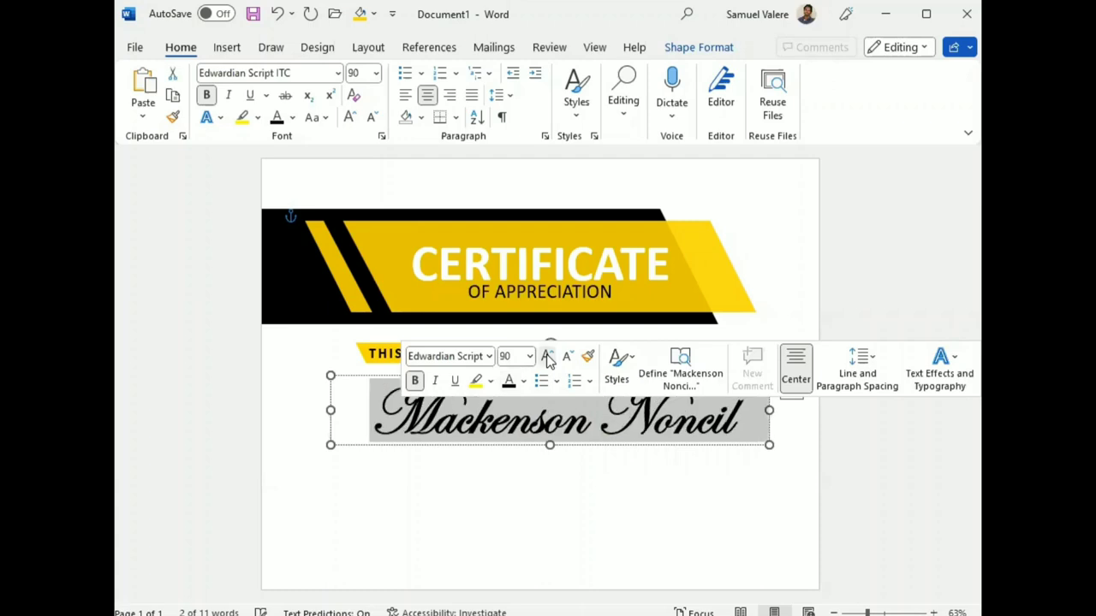
{"action": "left_click", "coordinate": [549, 449]}
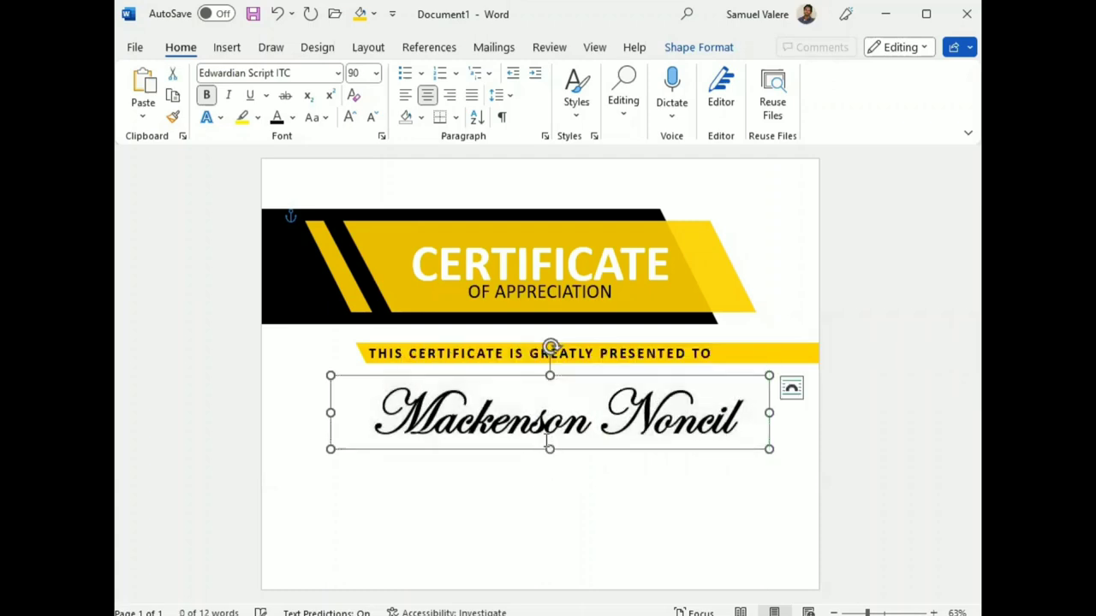
Keep the name bold and move its box up snugly under the yellow strip.
{"action": "triple_click", "coordinate": [541, 420]}
{"action": "left_click", "coordinate": [447, 397]}
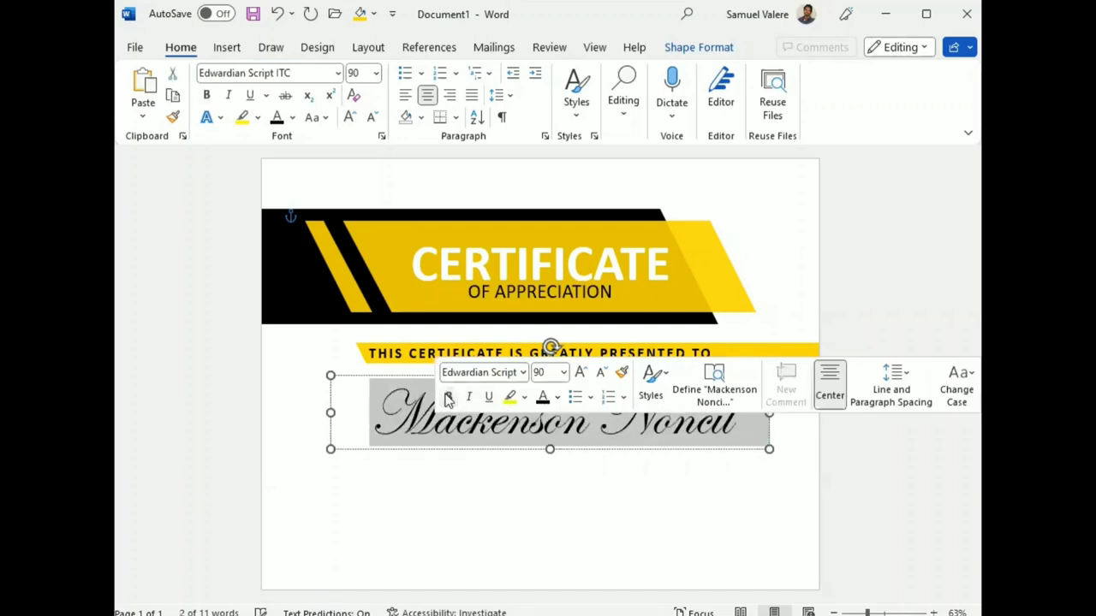
{"action": "left_click", "coordinate": [446, 397]}
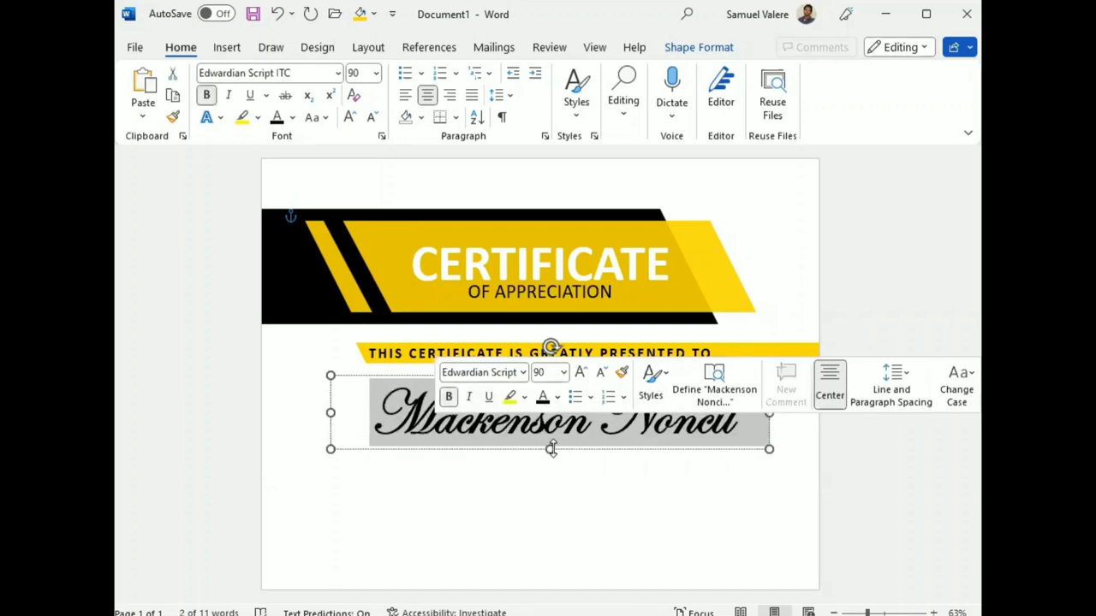
{"action": "left_click", "coordinate": [552, 448]}
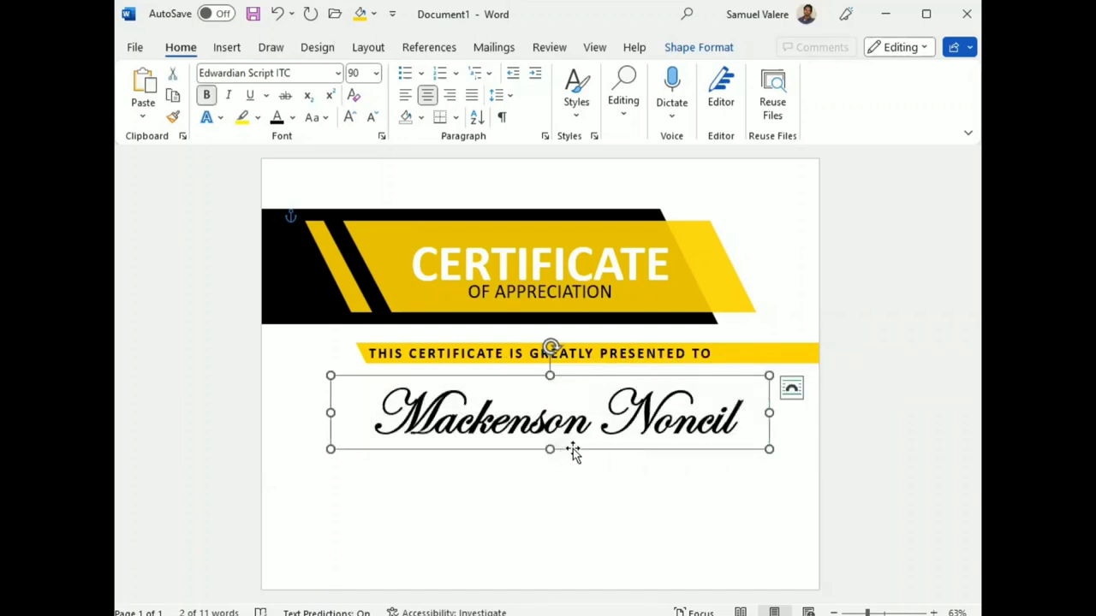
{"action": "mouse_move", "coordinate": [573, 449]}
{"action": "left_mouse_down"}
{"action": "mouse_move", "coordinate": [557, 442]}
{"action": "mouse_move", "coordinate": [568, 438]}
{"action": "left_mouse_up"}
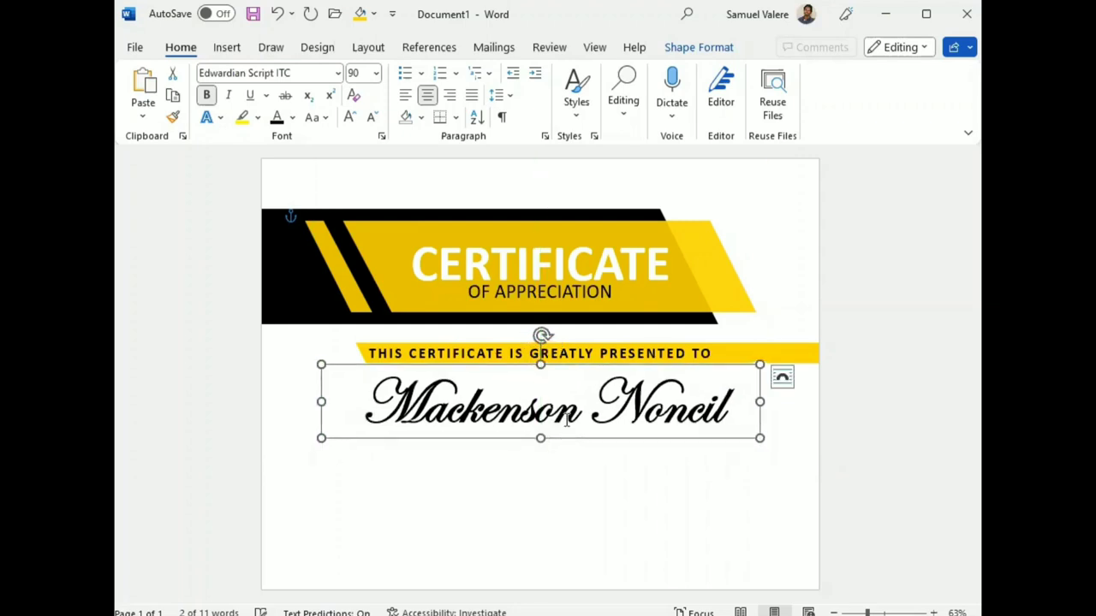
{"action": "left_click", "coordinate": [567, 417]}
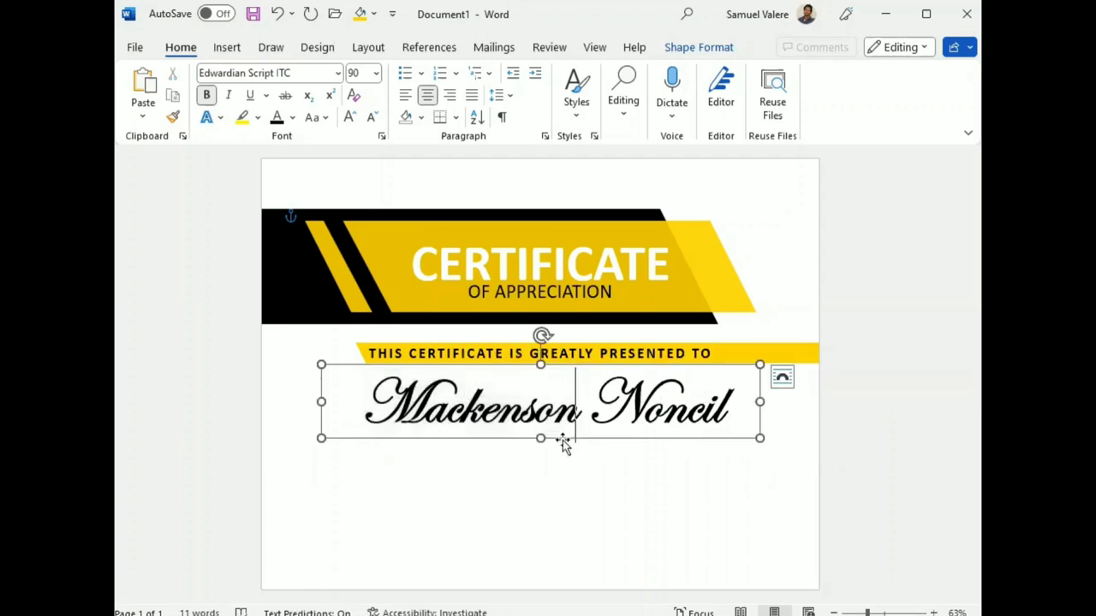
{"action": "left_click", "coordinate": [493, 485]}
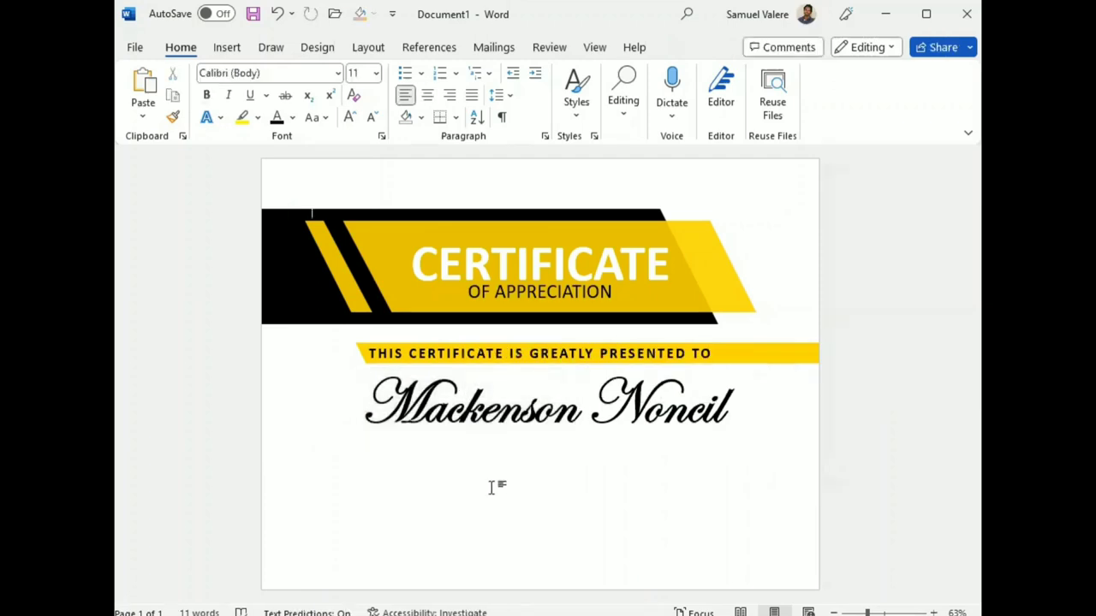
Draw a text box below the recipient name and paste the appreciation message into it.
{"action": "left_click", "coordinate": [227, 47]}
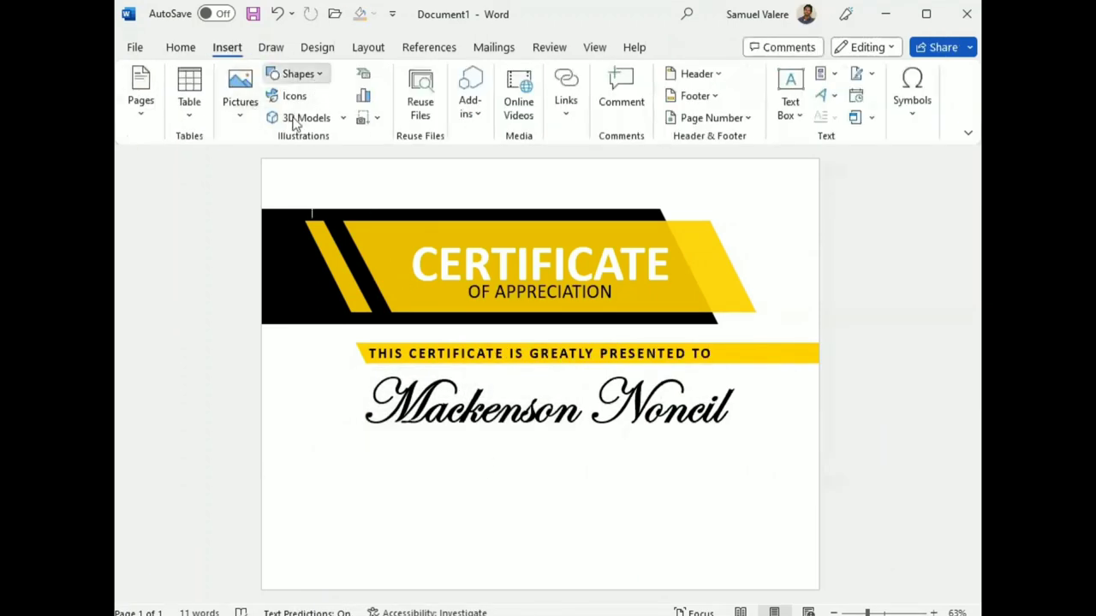
{"action": "left_click_drag", "start_coordinate": [387, 461], "coordinate": [717, 522]}
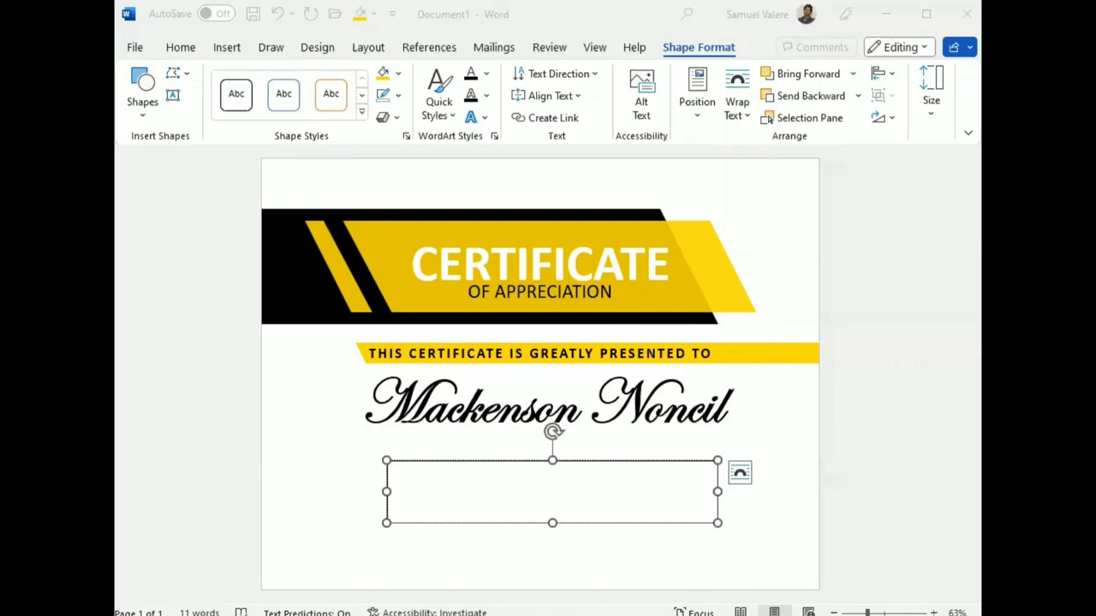
{"action": "left_click", "coordinate": [517, 481]}
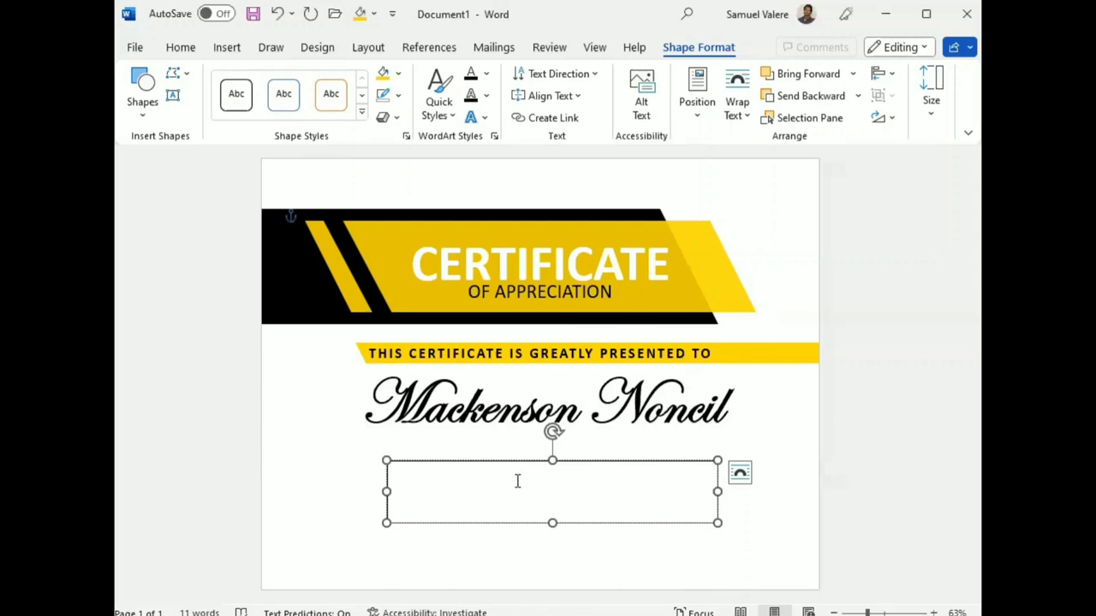
{"action": "type", "text": "You've faced challenges and overcome many obstacles, but always have drive to keep going. Thank you for your incredible example of never giving up."}
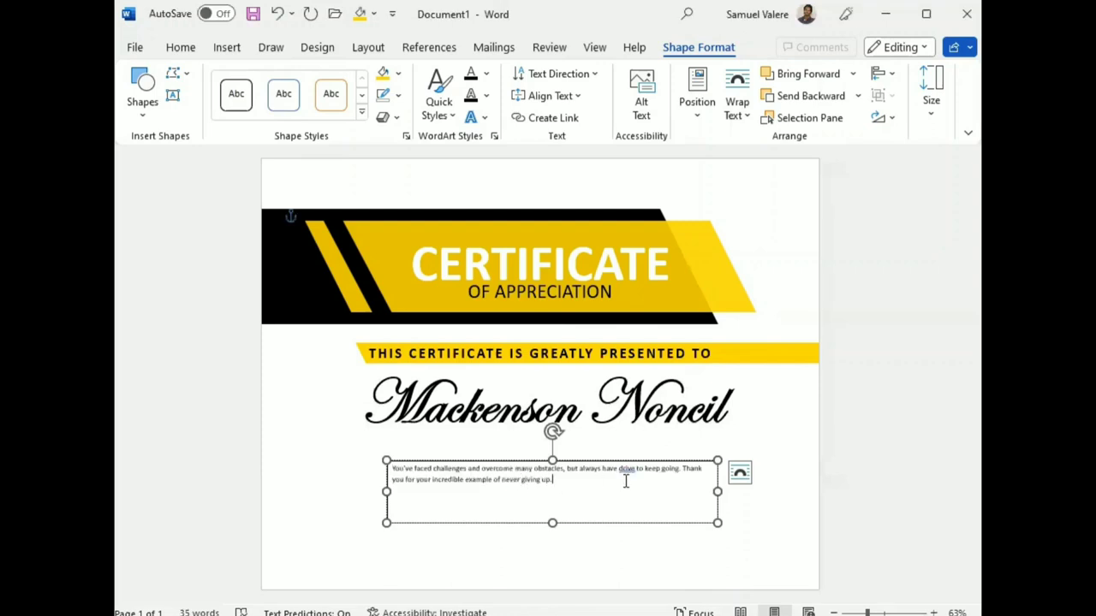
Enlarge the message text to 16 pt and centre it within the box.
{"action": "left_click", "coordinate": [622, 468]}
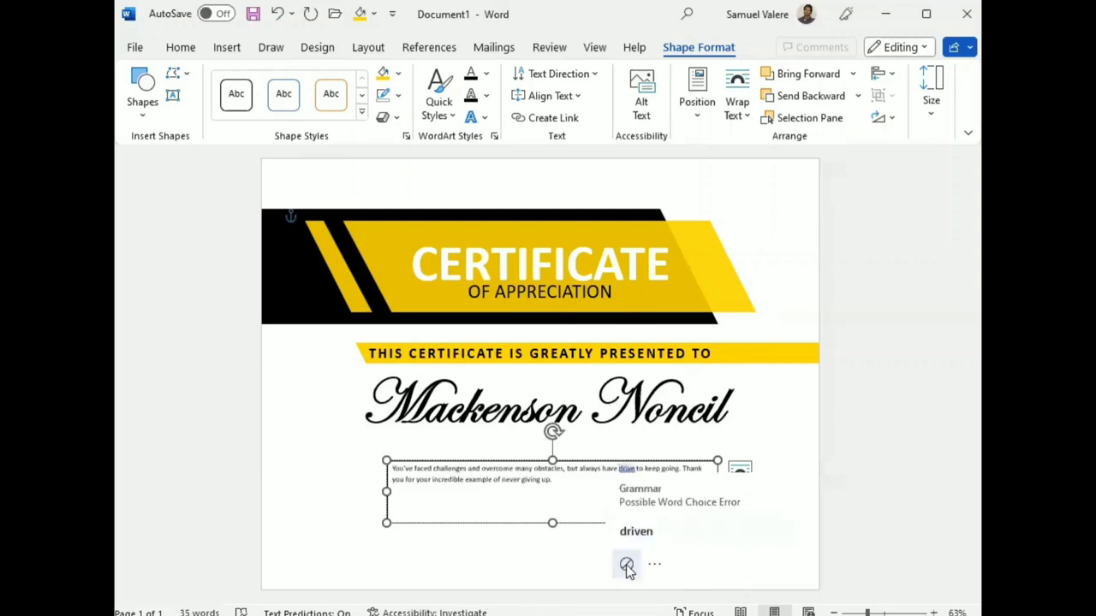
{"action": "triple_click", "coordinate": [531, 479]}
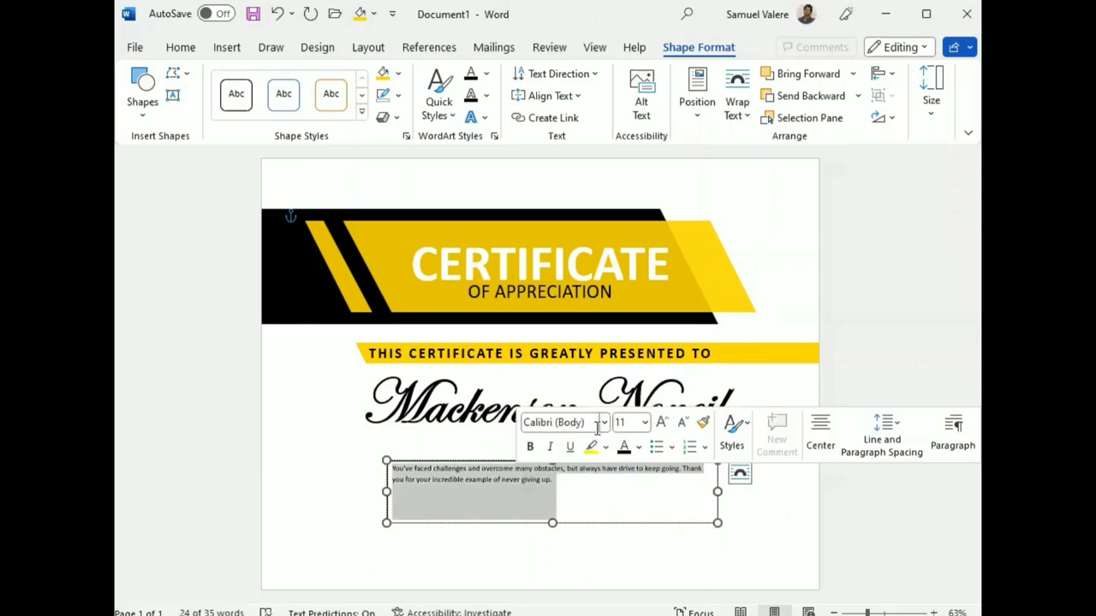
{"action": "left_click", "coordinate": [664, 424]}
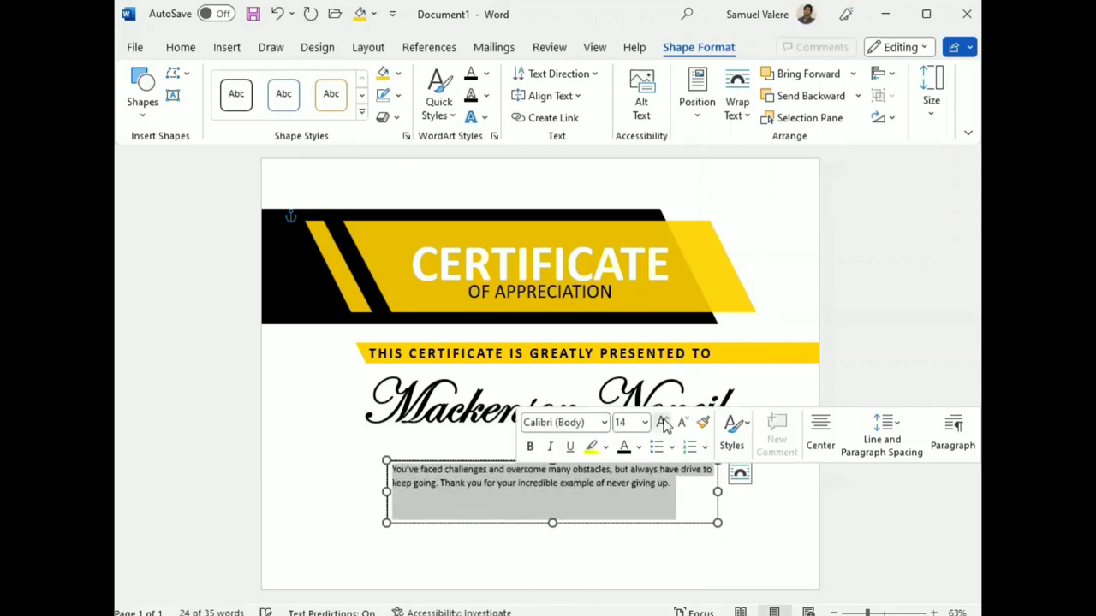
{"action": "left_click", "coordinate": [664, 425]}
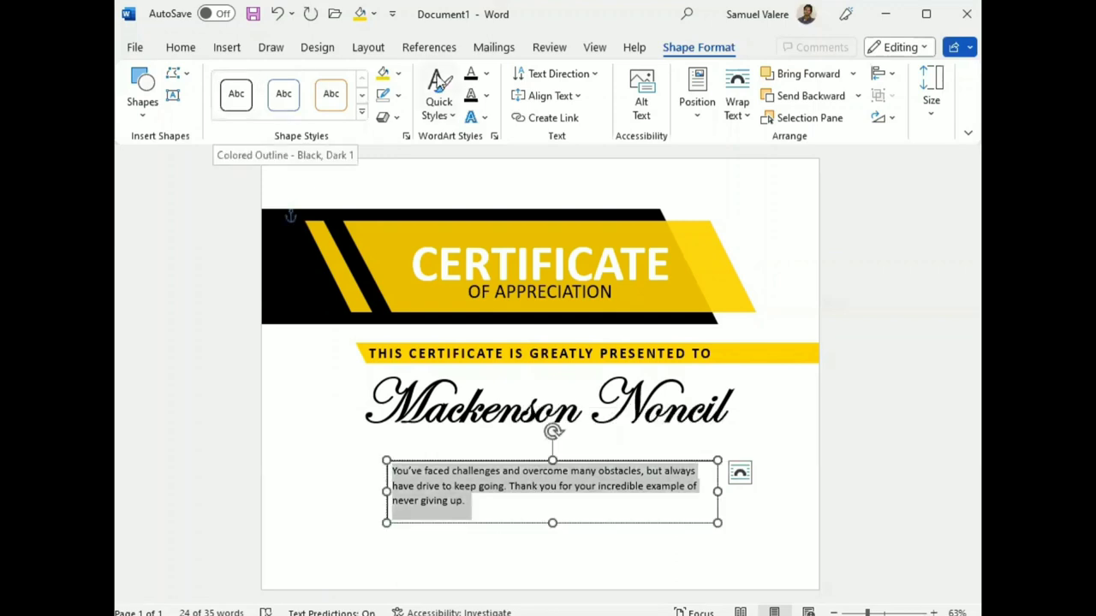
{"action": "left_click", "coordinate": [398, 74]}
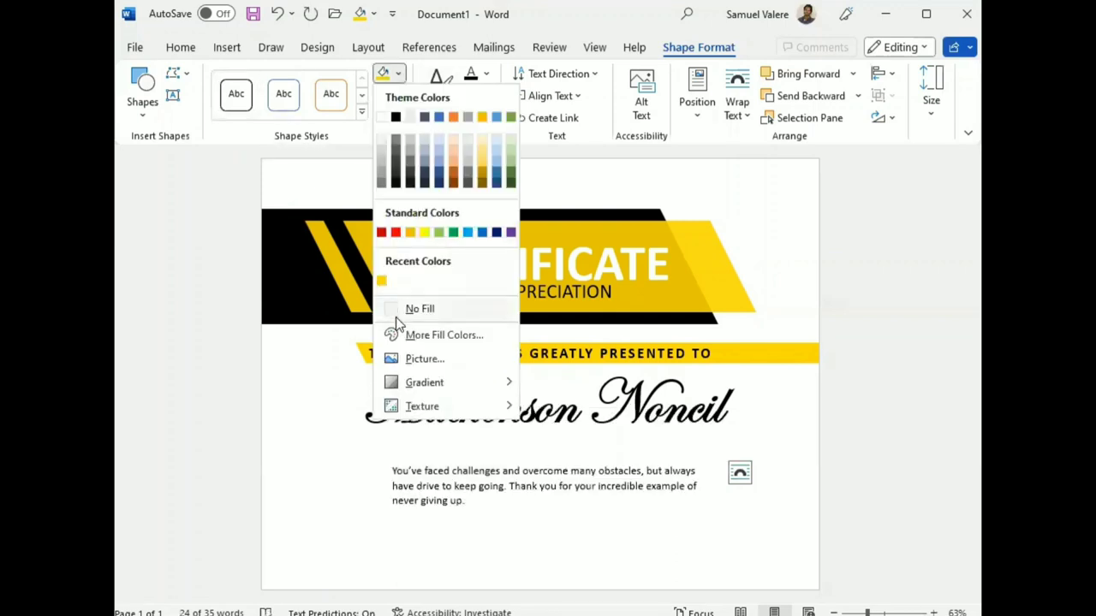
{"action": "left_click", "coordinate": [180, 48]}
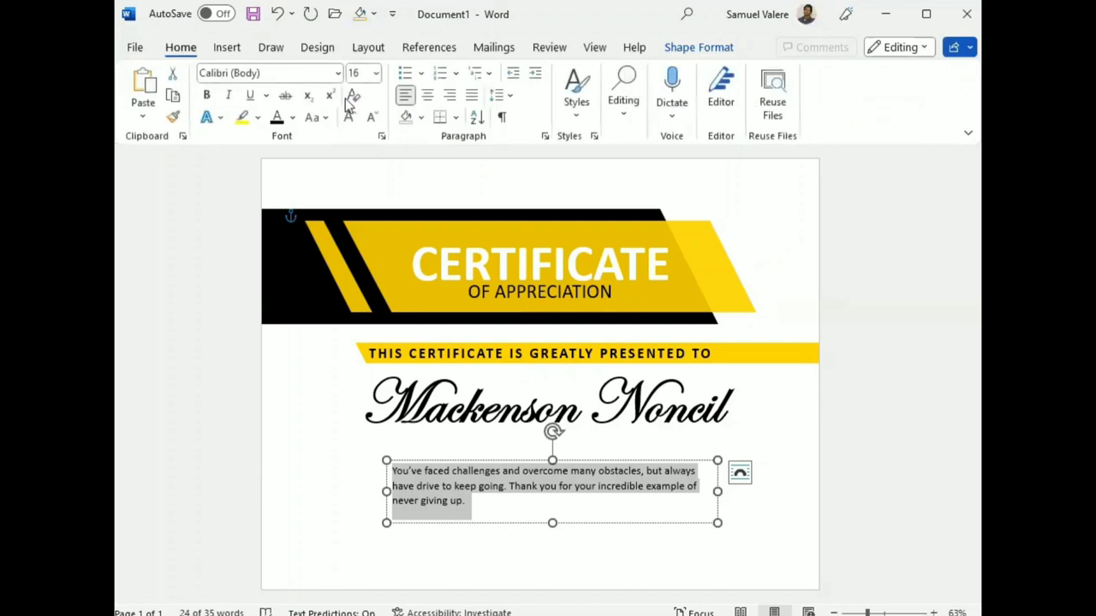
{"action": "left_click", "coordinate": [427, 95]}
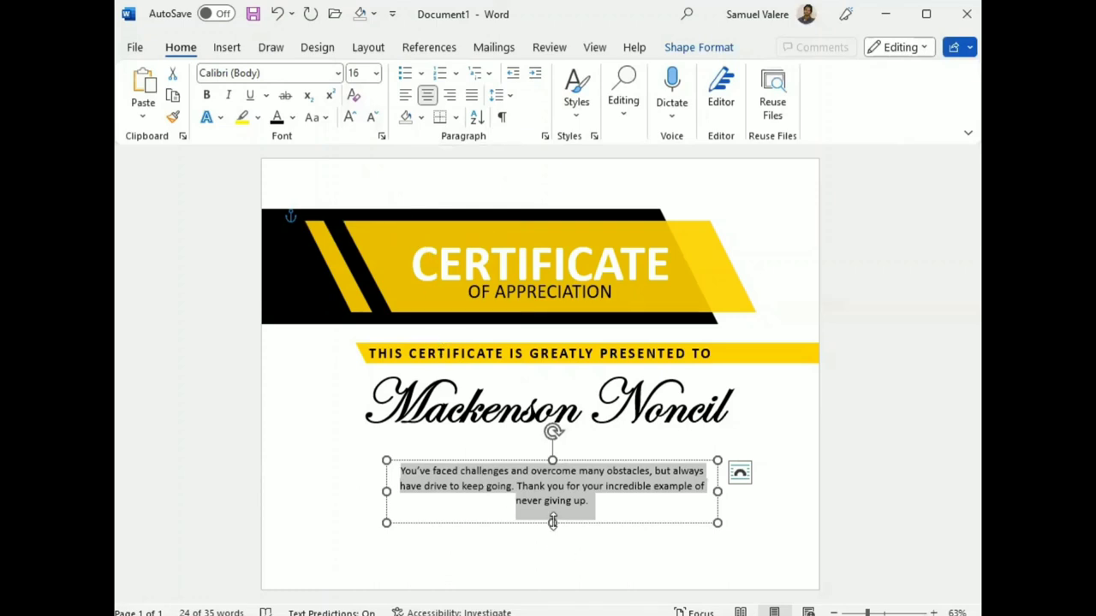
Resize the message box, centre it on the page under the name, and nudge the name down.
{"action": "left_click_drag", "start_coordinate": [553, 522], "coordinate": [551, 516]}
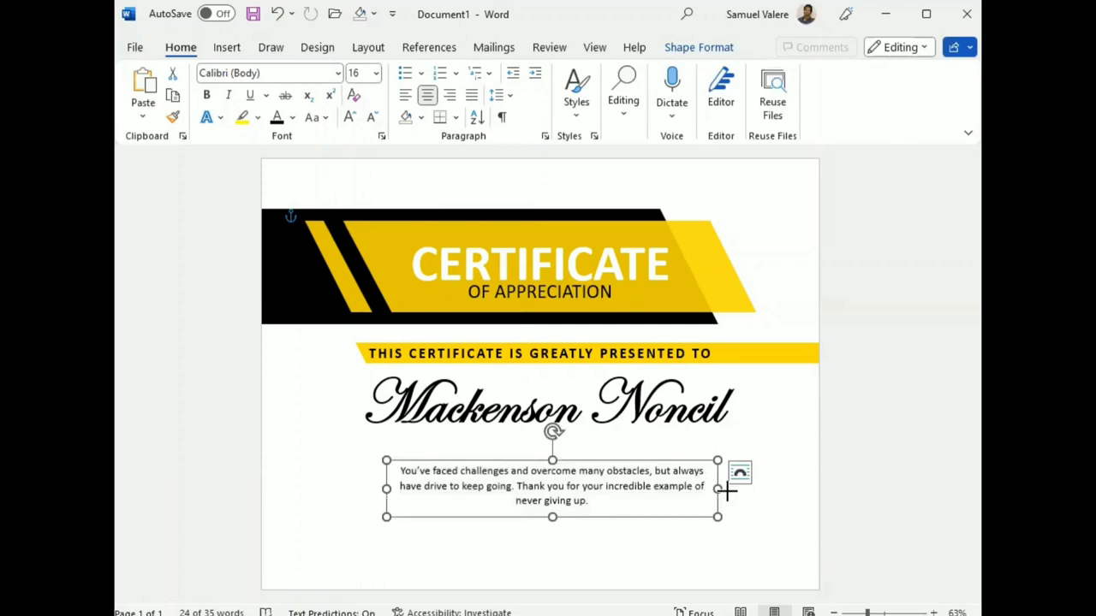
{"action": "left_click_drag", "start_coordinate": [717, 488], "coordinate": [728, 489]}
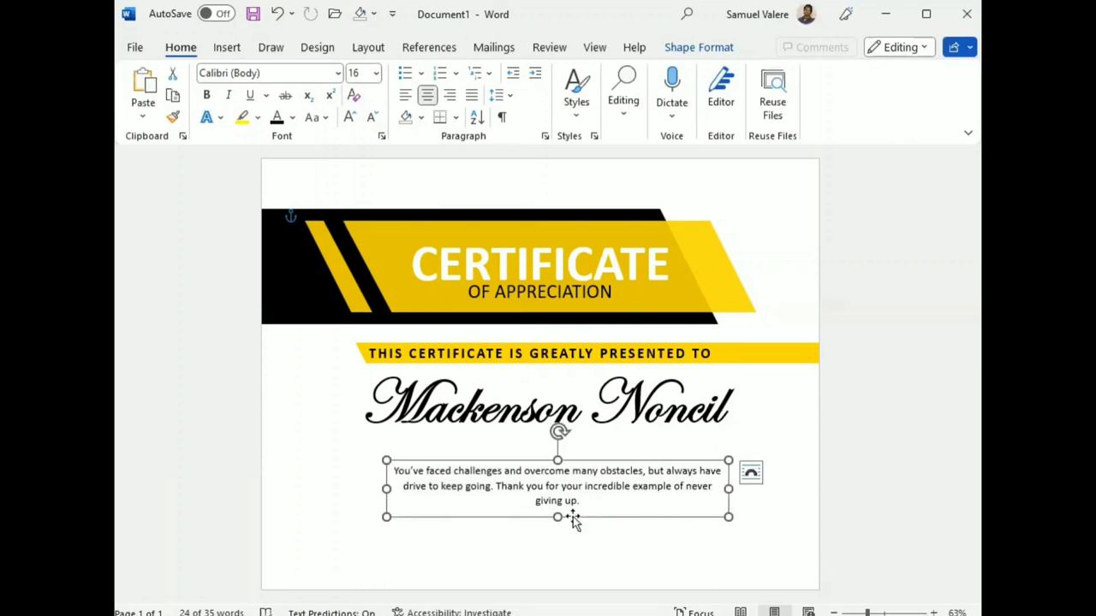
{"action": "mouse_move", "coordinate": [573, 517]}
{"action": "left_mouse_down"}
{"action": "mouse_move", "coordinate": [536, 499]}
{"action": "mouse_move", "coordinate": [536, 511]}
{"action": "left_mouse_up"}
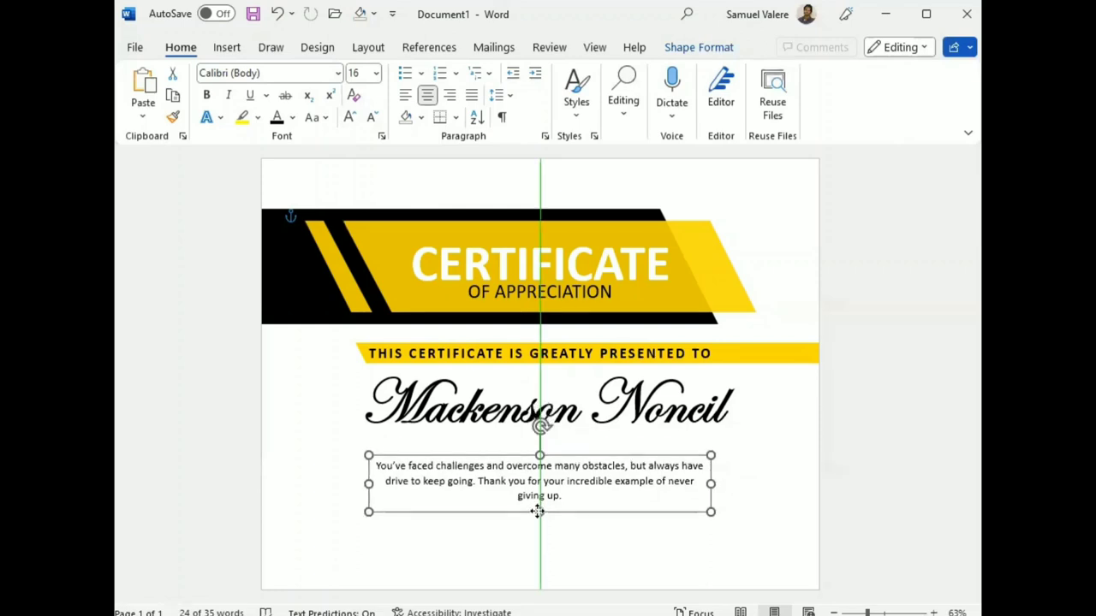
{"action": "left_click_drag", "start_coordinate": [536, 510], "coordinate": [537, 505]}
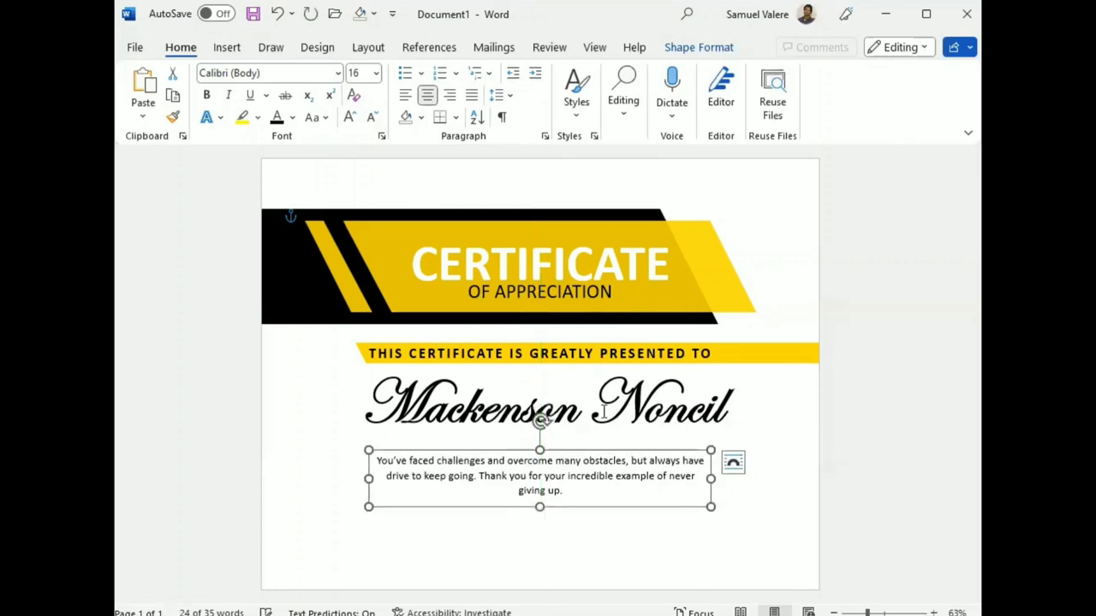
{"action": "left_click", "coordinate": [618, 439]}
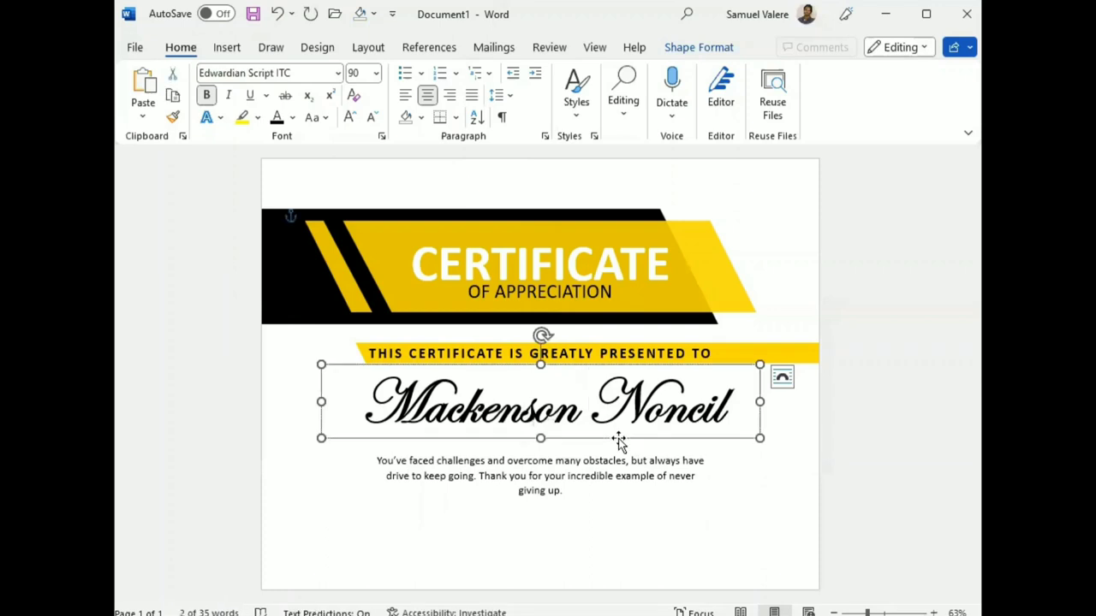
{"action": "left_click_drag", "start_coordinate": [619, 439], "coordinate": [610, 442]}
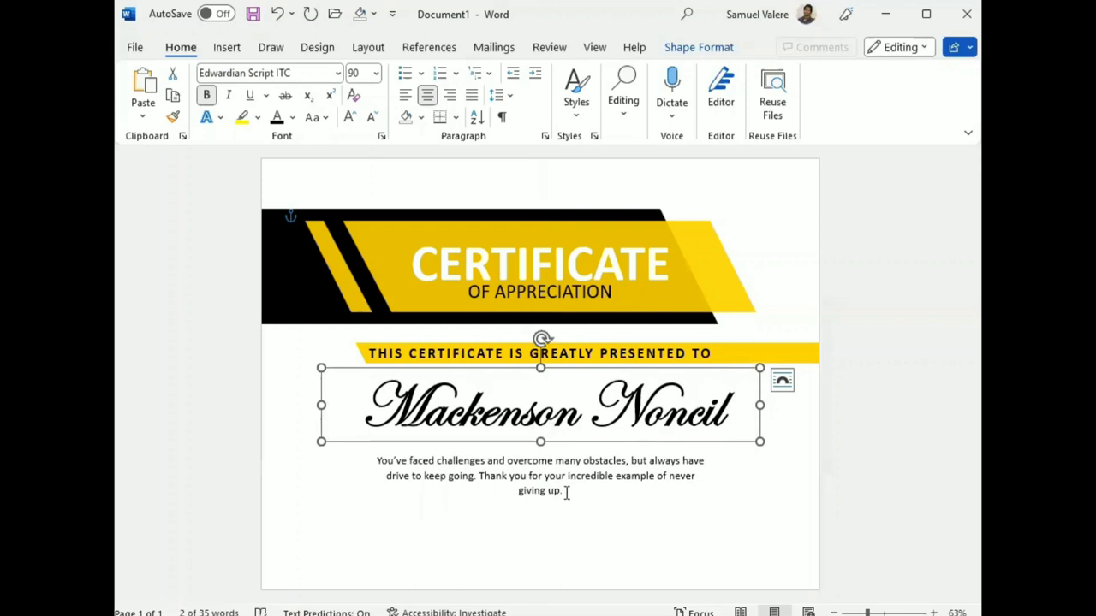
{"action": "left_click", "coordinate": [566, 492]}
{"action": "left_click", "coordinate": [711, 480]}
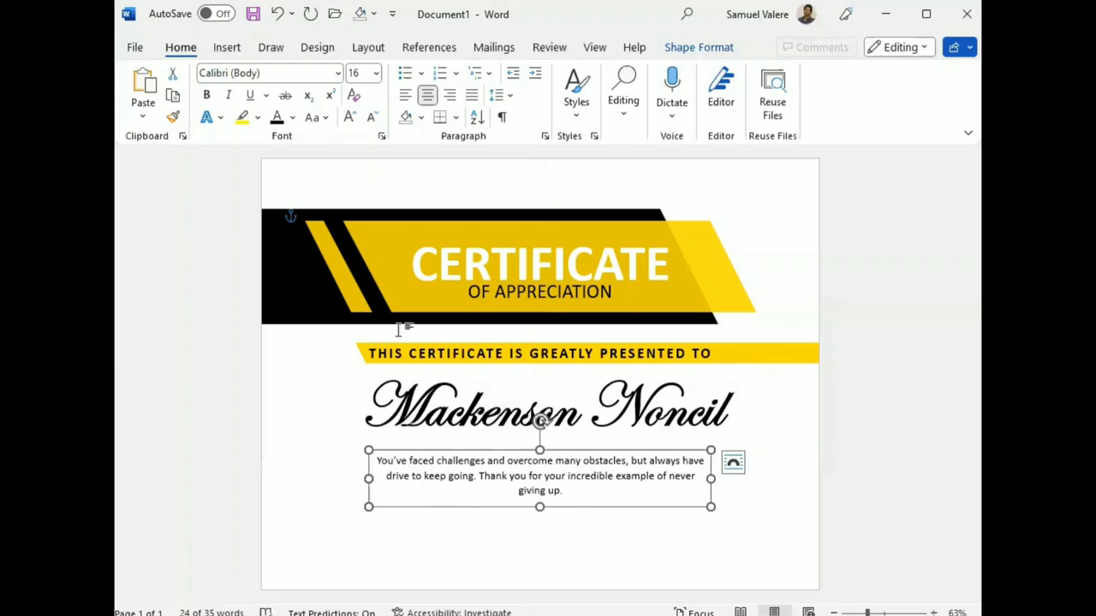
Draw a small text box near the bottom-left of the certificate and type Date.
{"action": "left_click", "coordinate": [227, 48]}
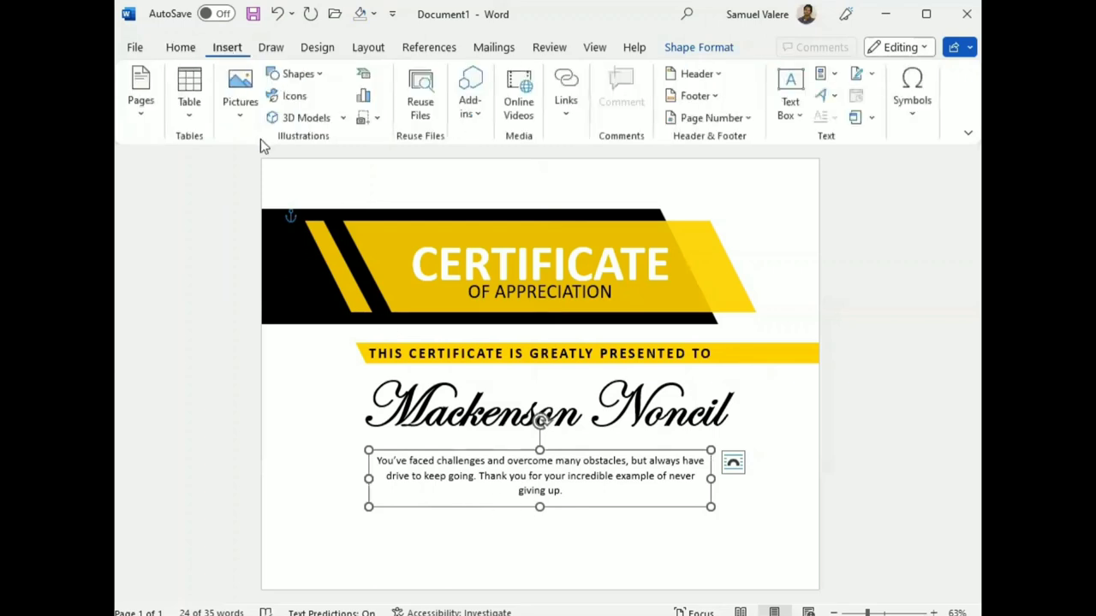
{"action": "left_click", "coordinate": [312, 75]}
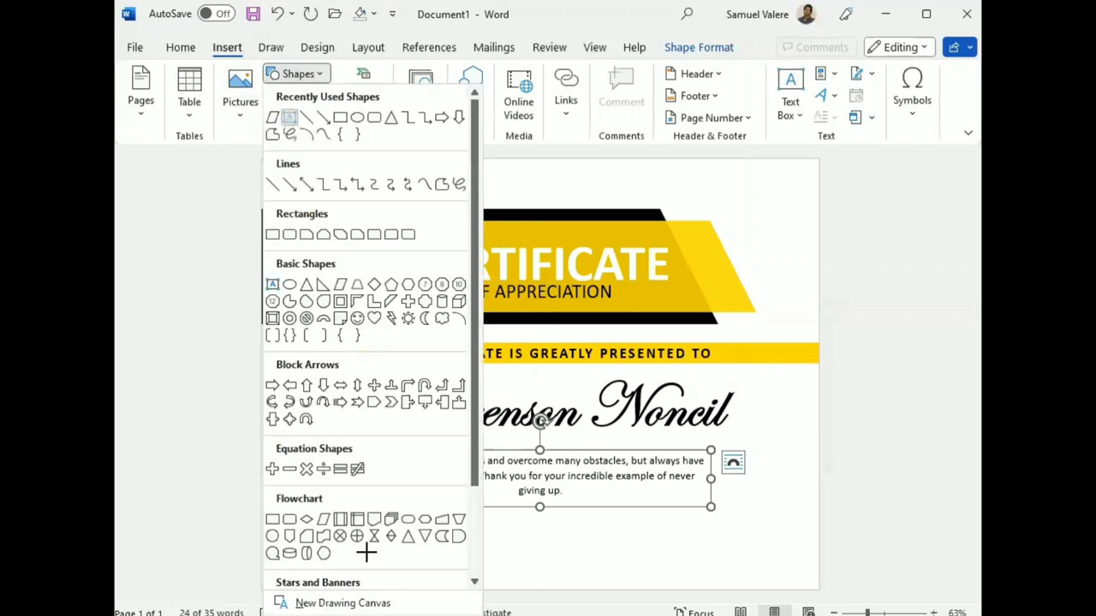
{"action": "left_click", "coordinate": [286, 115]}
{"action": "left_click_drag", "start_coordinate": [358, 555], "coordinate": [425, 569]}
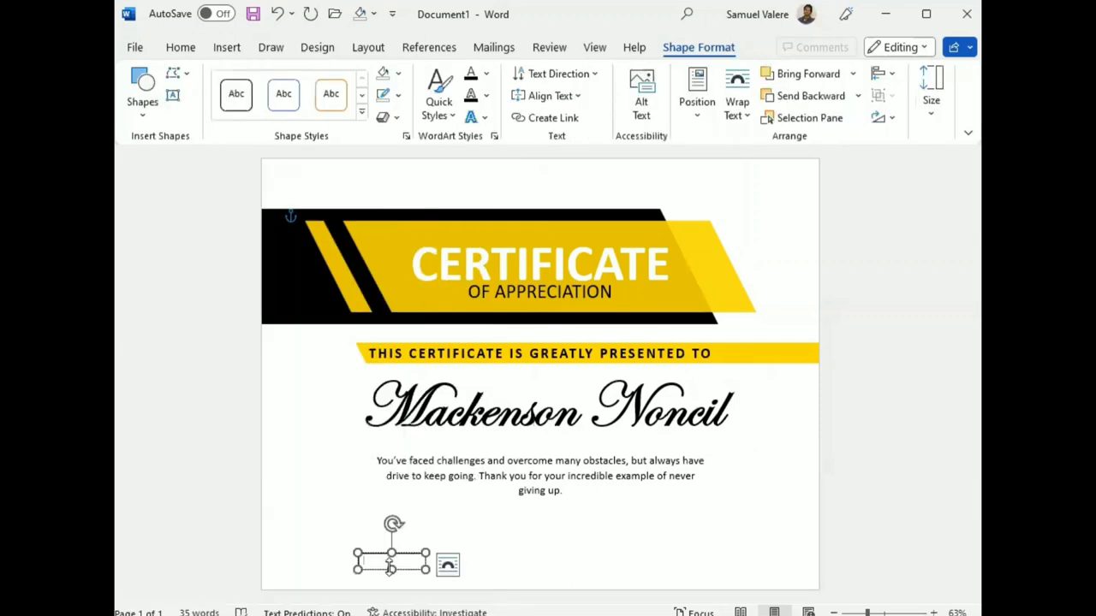
{"action": "left_click", "coordinate": [389, 567]}
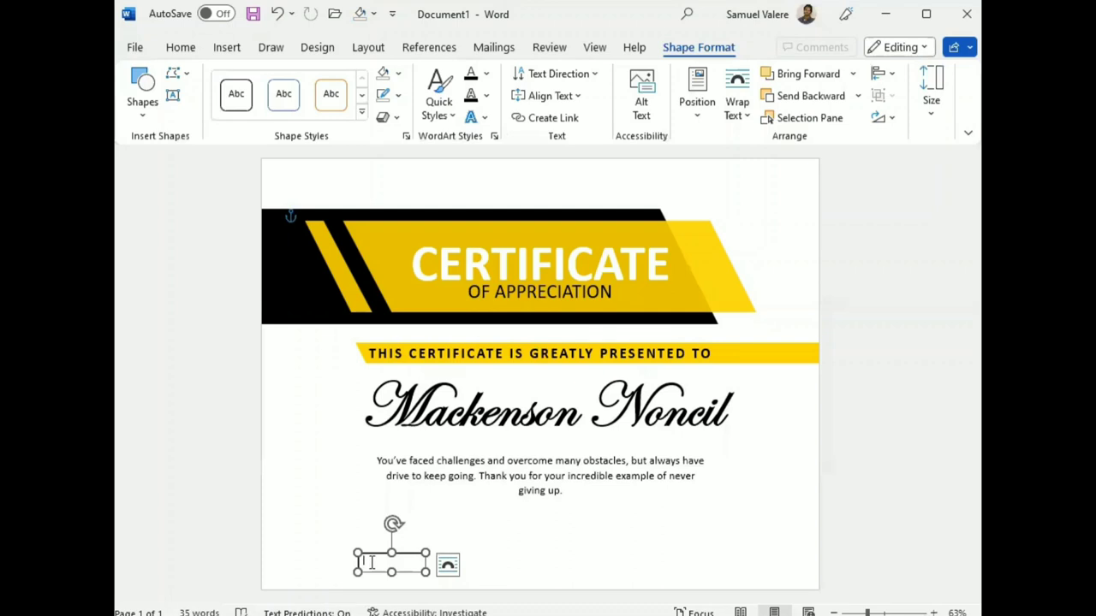
{"action": "type", "text": "Date"}
Centre the label, enlarge it to 12 pt, make it uppercase DATE, and move it up slightly.
{"action": "double_click", "coordinate": [370, 561]}
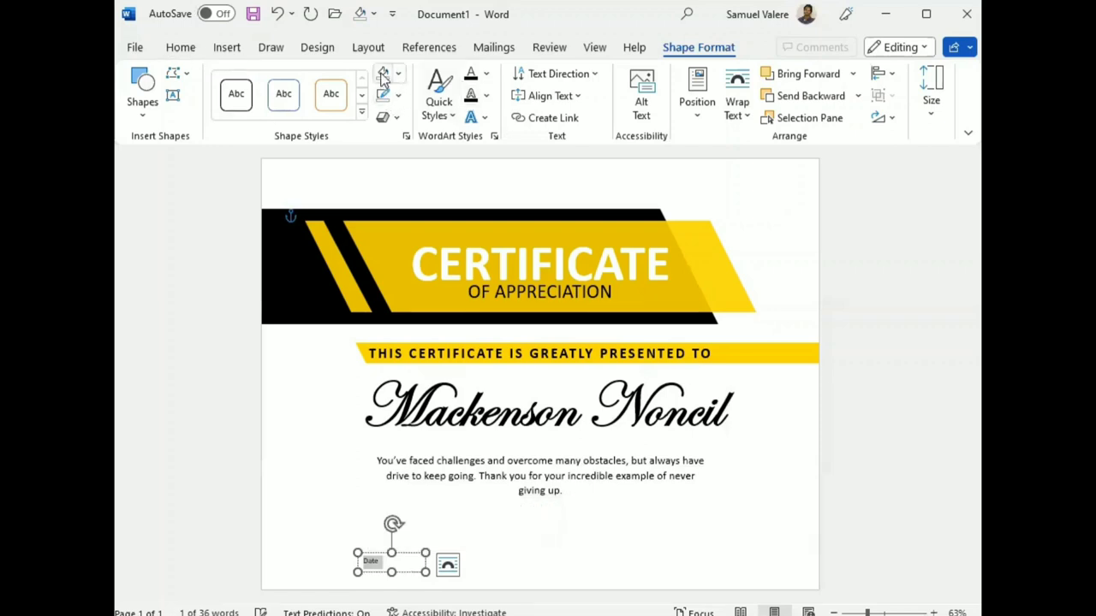
{"action": "left_click", "coordinate": [180, 48]}
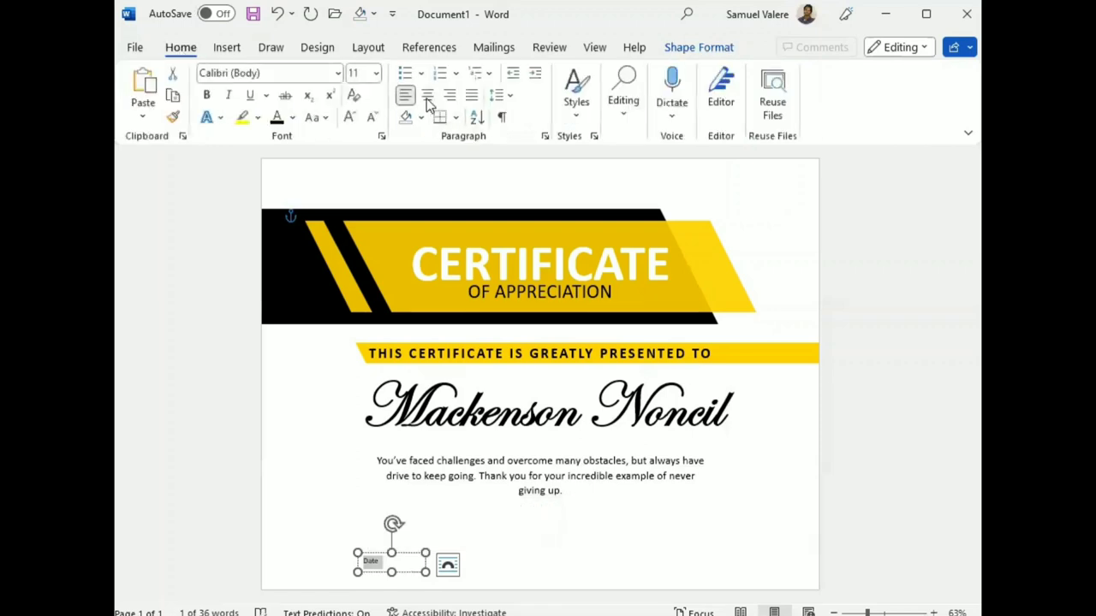
{"action": "left_click", "coordinate": [427, 95]}
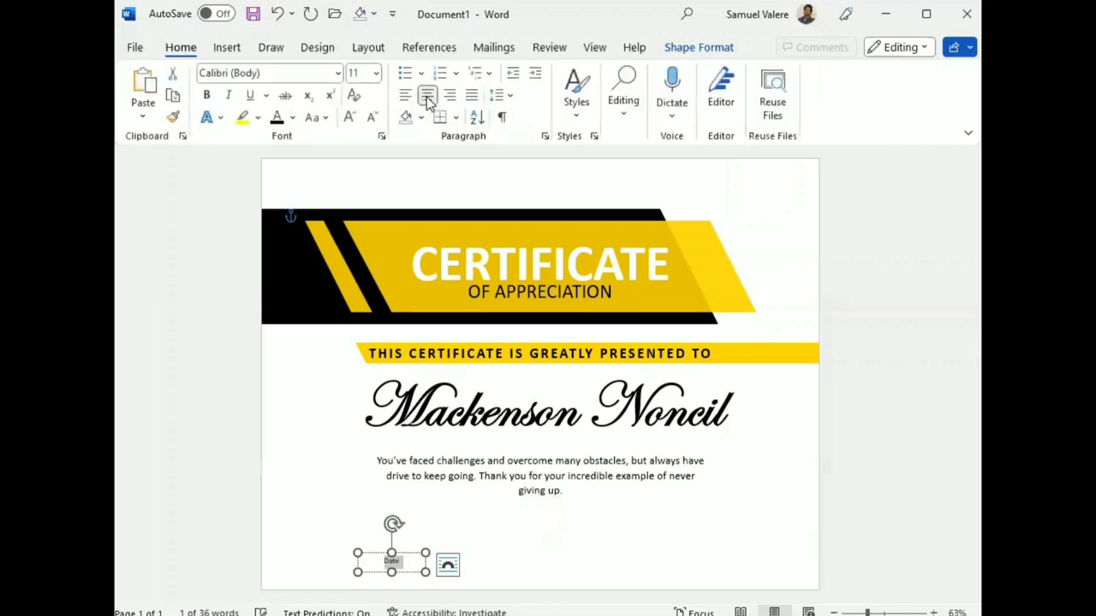
{"action": "left_click", "coordinate": [348, 117]}
{"action": "left_click", "coordinate": [320, 118]}
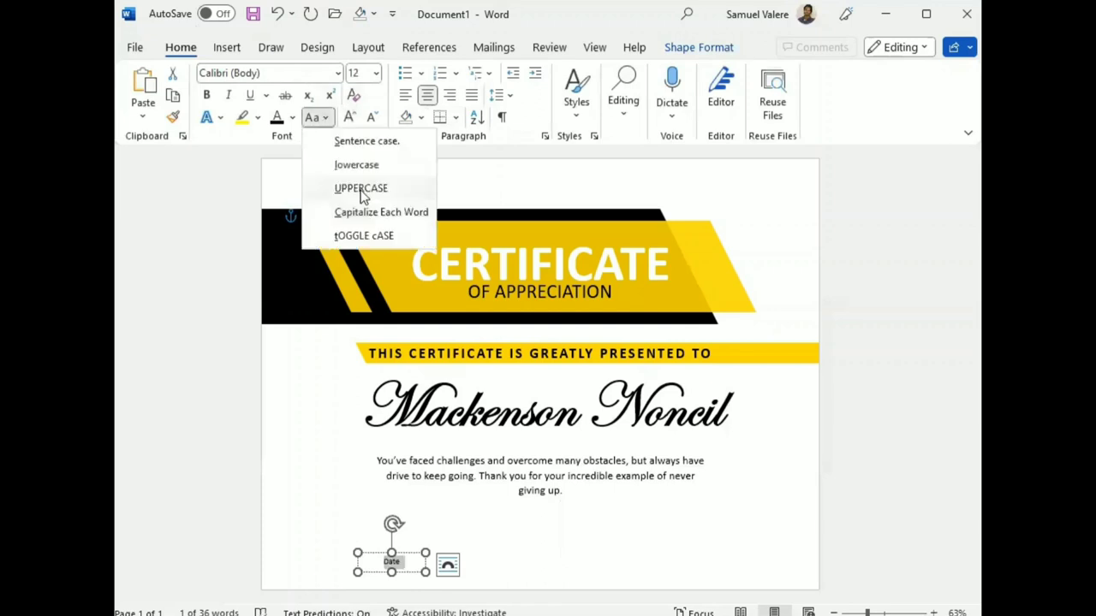
{"action": "left_click", "coordinate": [361, 189]}
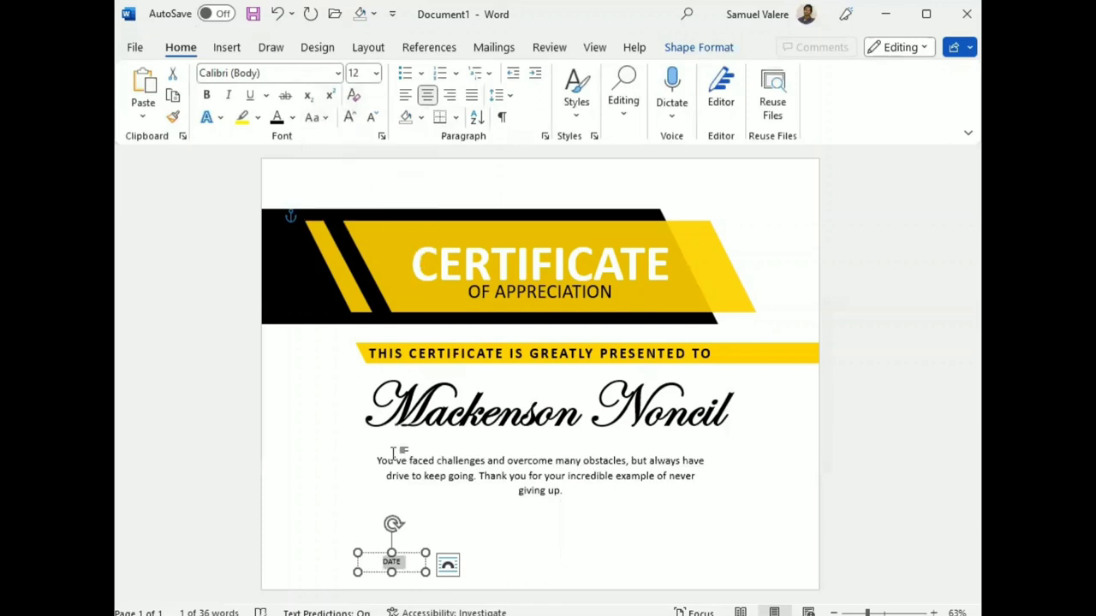
{"action": "left_click", "coordinate": [400, 570]}
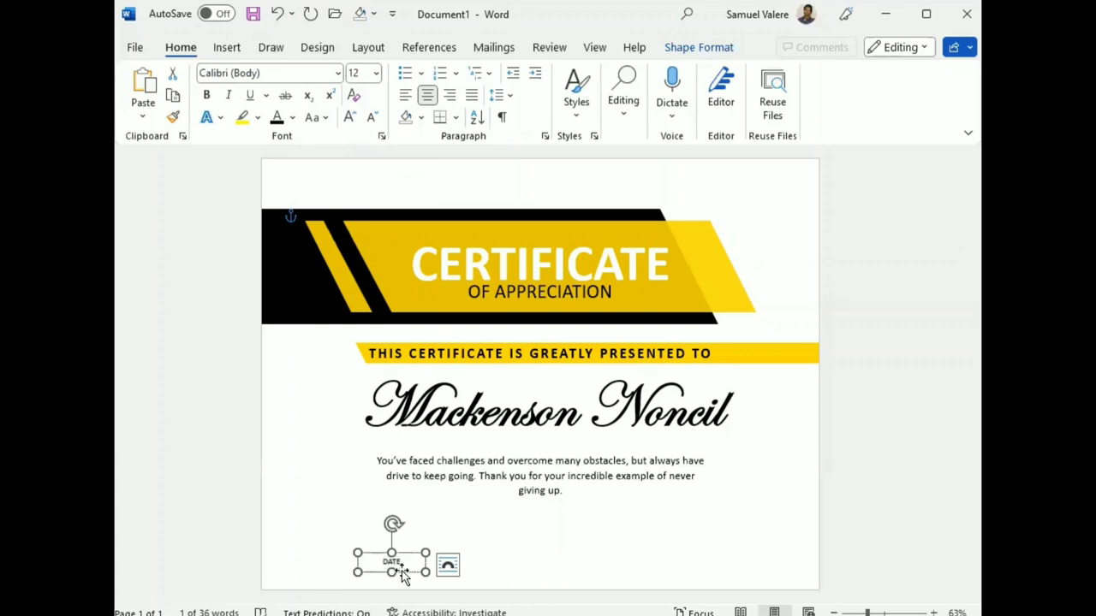
{"action": "mouse_move", "coordinate": [402, 570]}
{"action": "left_mouse_down"}
{"action": "mouse_move", "coordinate": [402, 540]}
{"action": "mouse_move", "coordinate": [396, 578]}
{"action": "left_mouse_up"}
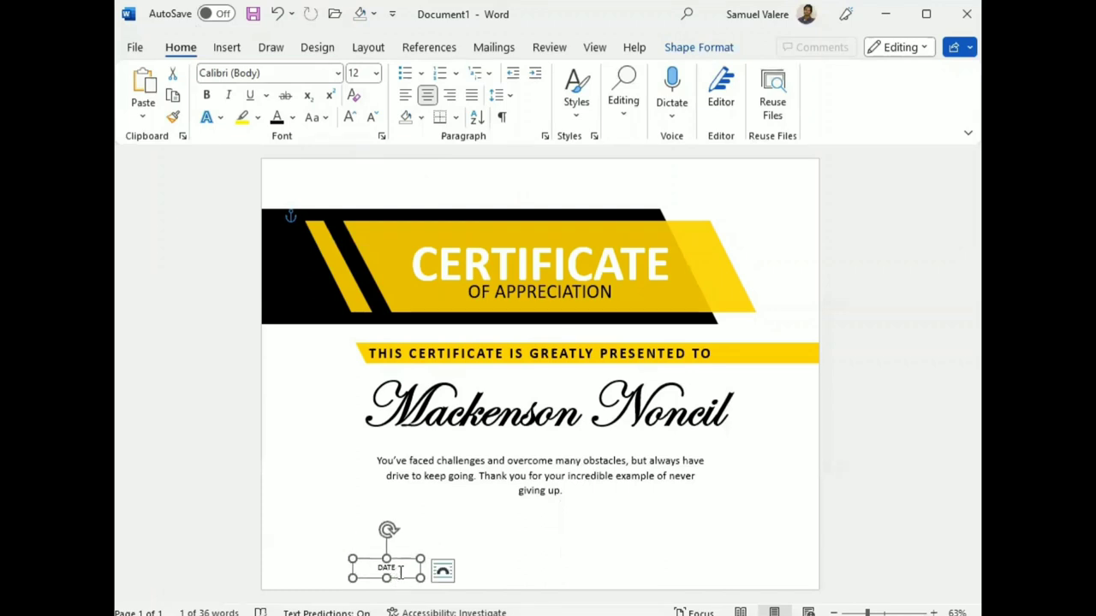
Duplicate the DATE box and slide the copy level to the page's right side.
{"action": "key", "text": "ctrl+c"}
{"action": "key", "text": "ctrl+v"}
{"action": "key", "text": "Up"}
{"action": "key", "text": "Up"}
{"action": "key", "text": "Up"}
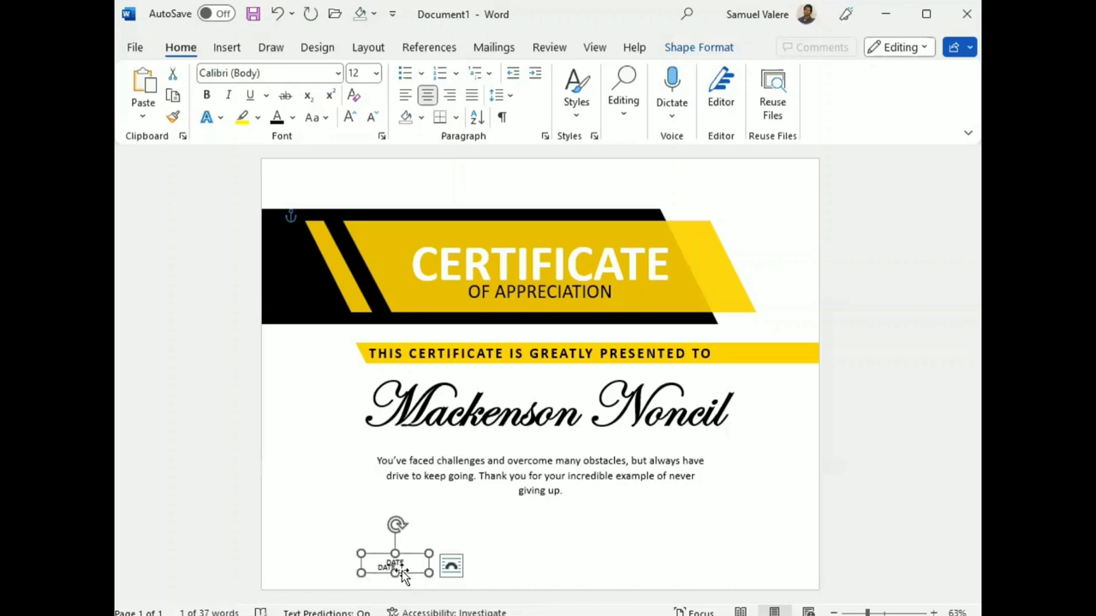
{"action": "key", "text": "Up"}
{"action": "key", "text": "Left"}
{"action": "key", "text": "Left"}
{"action": "key", "text": "Left"}
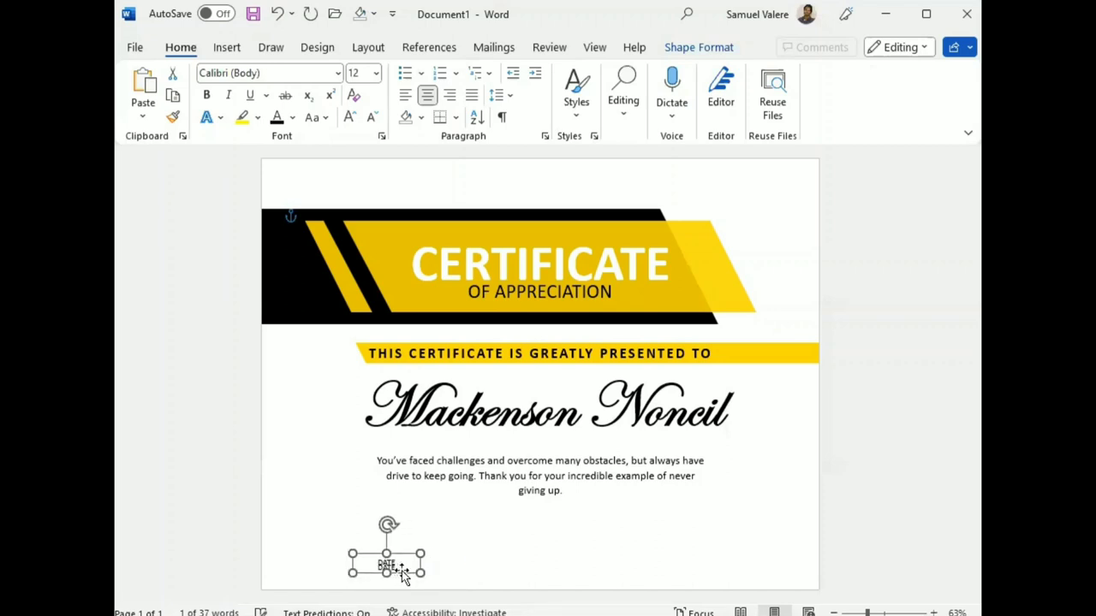
{"action": "key", "text": "Left"}
{"action": "key", "text": "Down"}
{"action": "key", "text": "Down"}
{"action": "key", "text": "Down"}
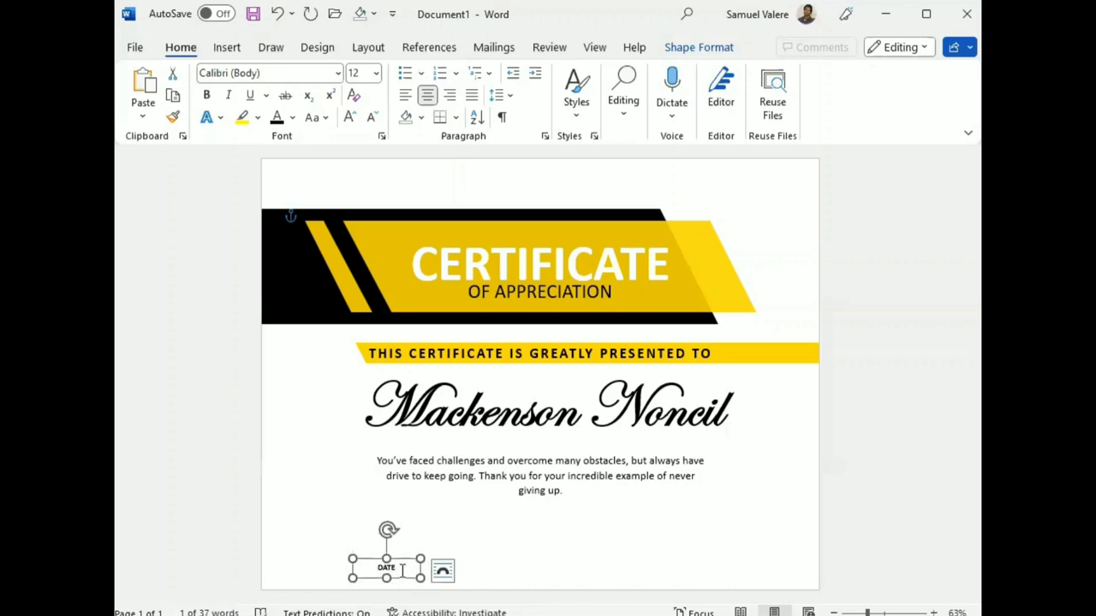
{"action": "key", "text": "Down"}
{"action": "key", "text": "Right"}
{"action": "key", "text": "Right"}
{"action": "key", "text": "Right"}
{"action": "key", "text": "Right"}
{"action": "key", "text": "Right"}
{"action": "key", "text": "Right"}
{"action": "key", "text": "Right"}
{"action": "key", "text": "Right"}
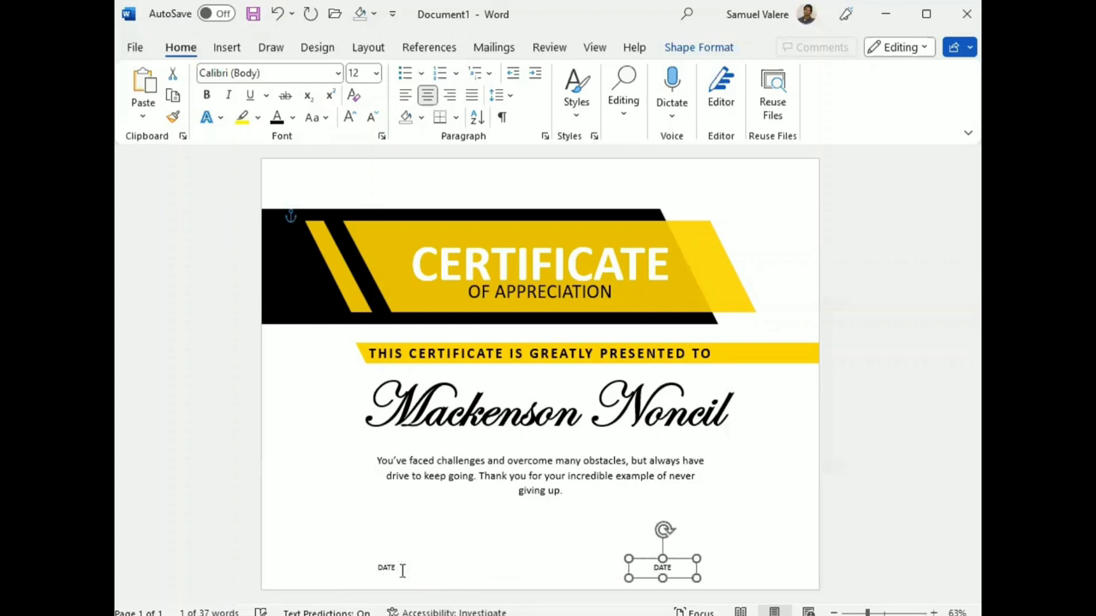
{"action": "key", "text": "Right"}
{"action": "key", "text": "Right"}
{"action": "key", "text": "Right"}
{"action": "key", "text": "Right"}
{"action": "key", "text": "Right"}
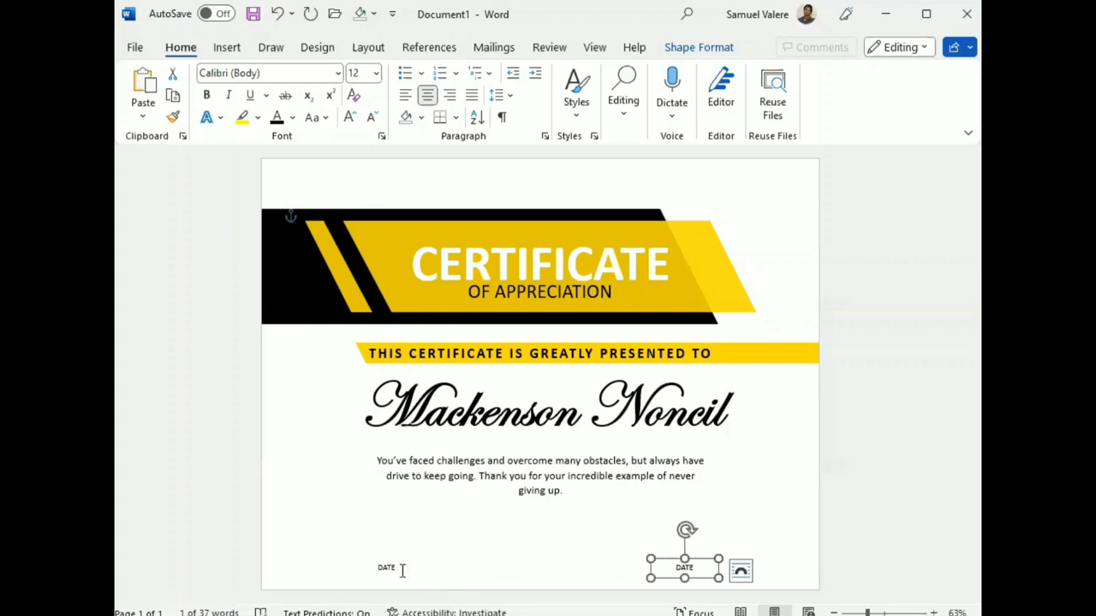
Change the copy's text from DATE to SIGNATURE.
{"action": "double_click", "coordinate": [685, 567]}
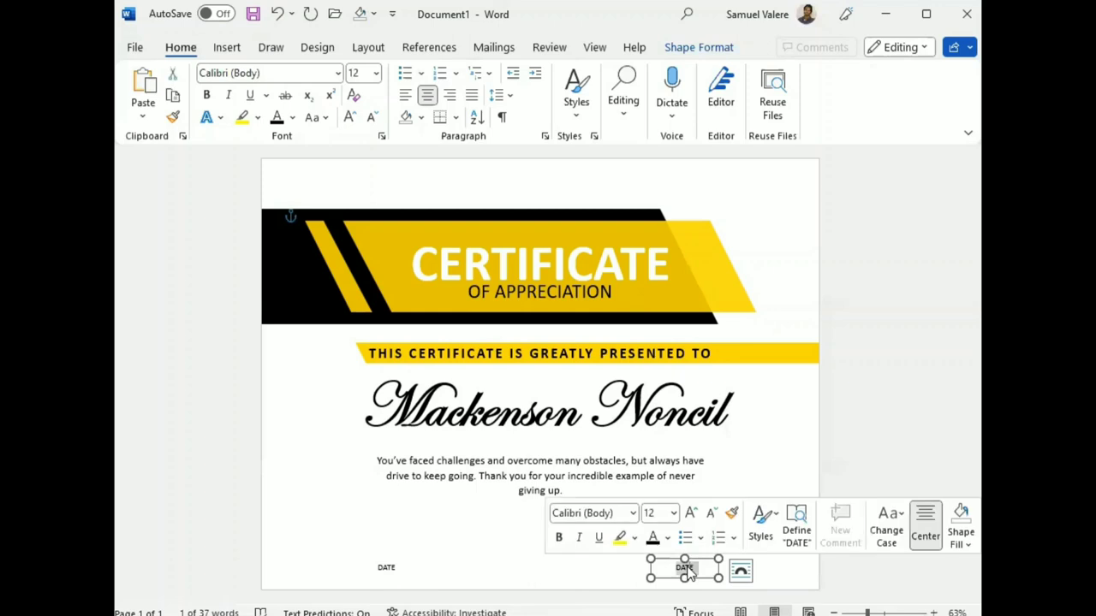
{"action": "type", "text": "SIG"}
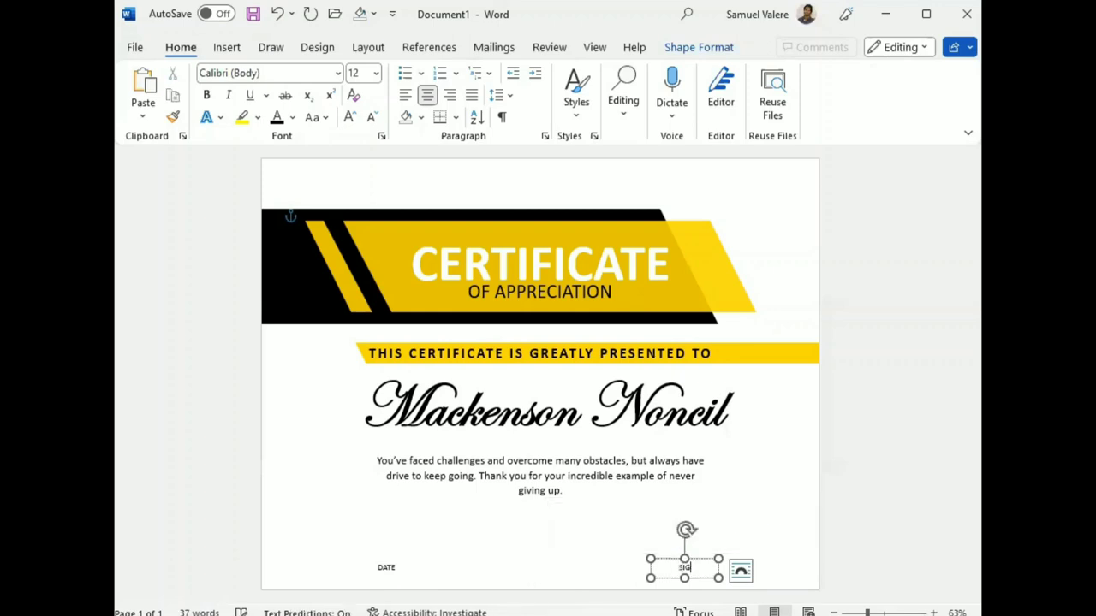
{"action": "type", "text": "NATURE"}
{"action": "key", "text": "Escape"}
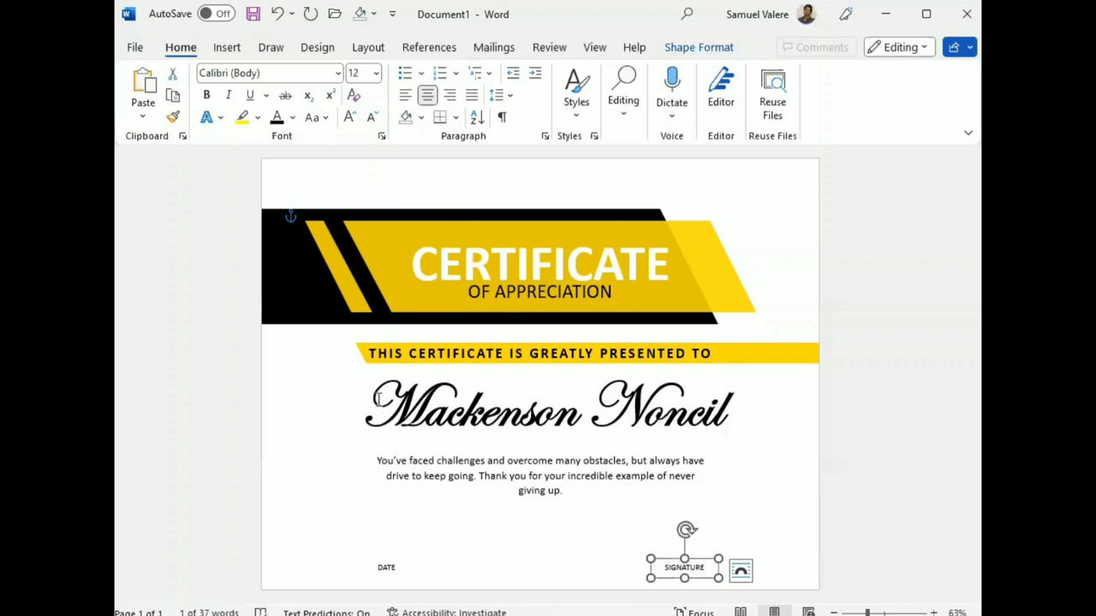
Draw a short straight line just above the DATE label.
{"action": "left_click", "coordinate": [228, 48]}
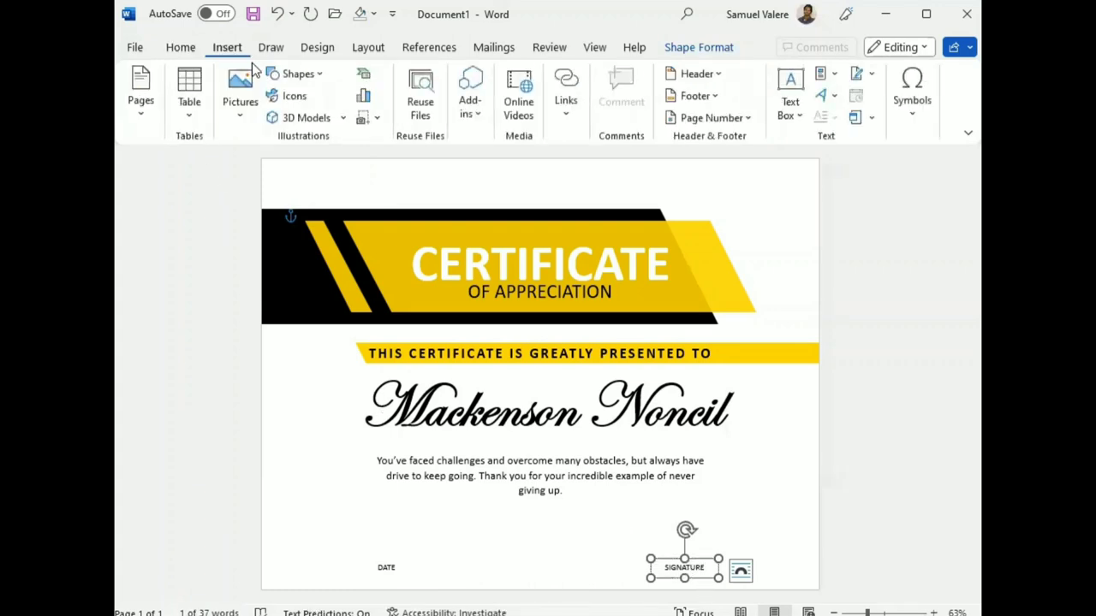
{"action": "left_click", "coordinate": [304, 75]}
{"action": "left_click", "coordinate": [272, 184]}
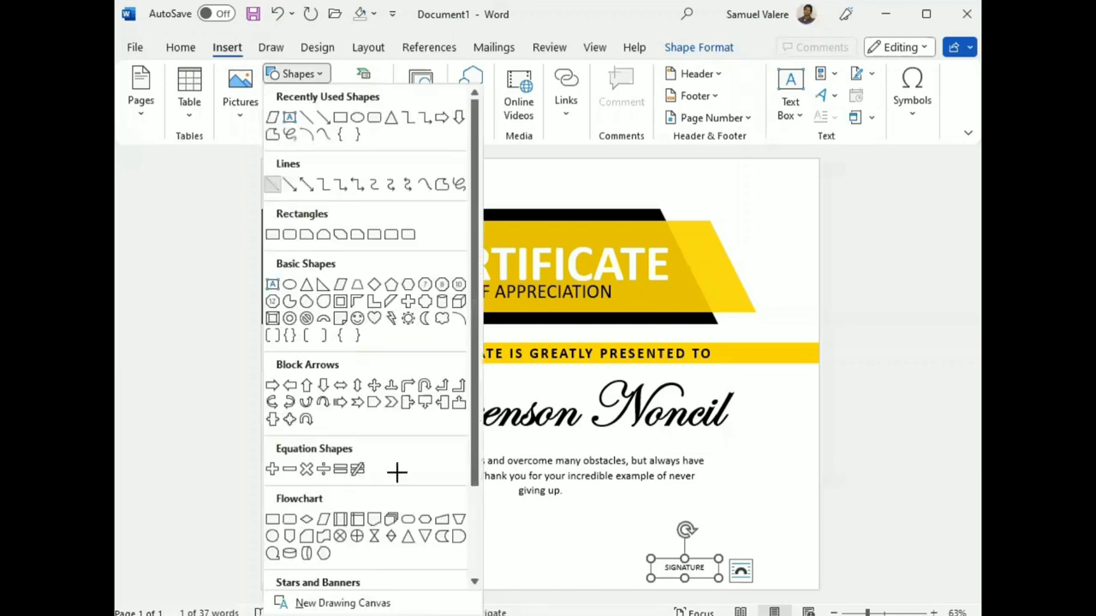
{"action": "left_click_drag", "start_coordinate": [346, 552], "coordinate": [426, 551]}
{"action": "key", "text": "Down"}
{"action": "key", "text": "Down"}
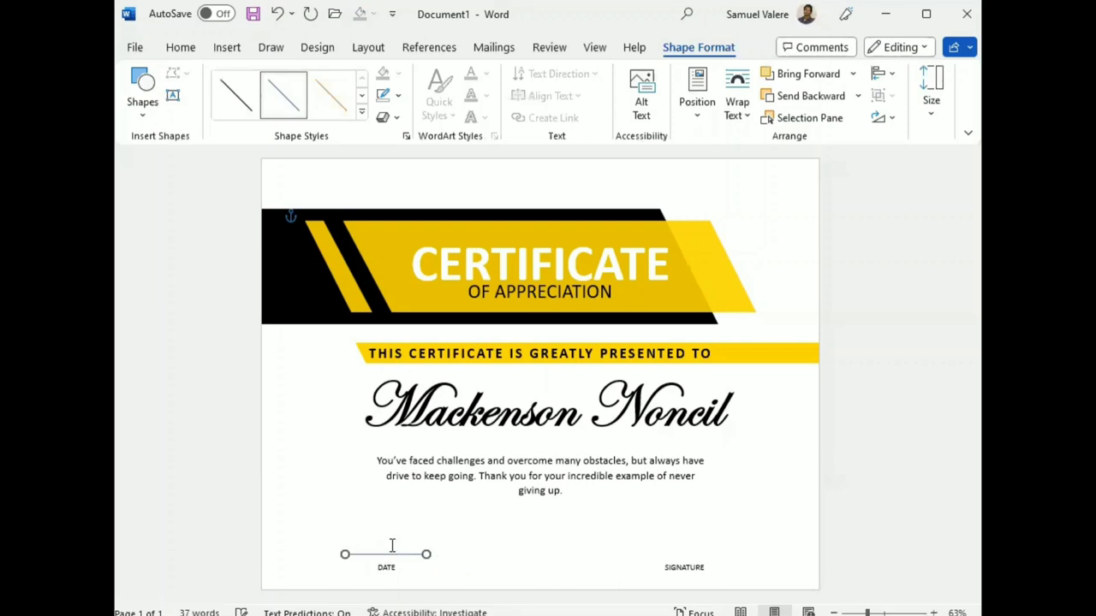
{"action": "key", "text": "Down"}
{"action": "key", "text": "Down"}
{"action": "key", "text": "Down"}
{"action": "key", "text": "Down"}
{"action": "key", "text": "Down"}
{"action": "key", "text": "Down"}
{"action": "key", "text": "Right"}
{"action": "key", "text": "Right"}
{"action": "key", "text": "Up"}
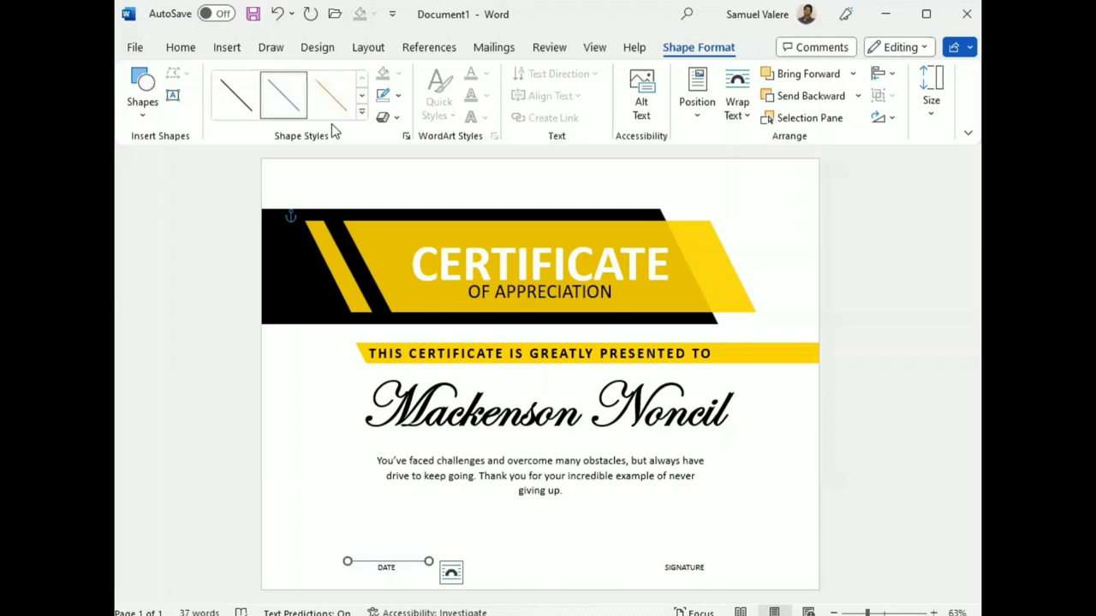
Make the line black and place a matching copy above the SIGNATURE label.
{"action": "left_click", "coordinate": [397, 95]}
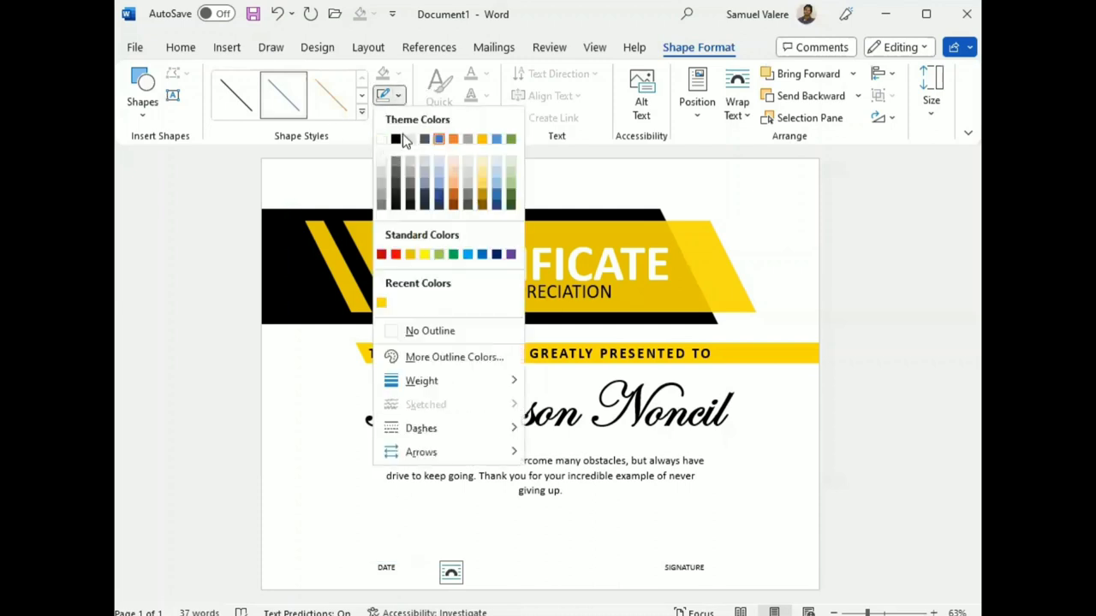
{"action": "left_click", "coordinate": [396, 140]}
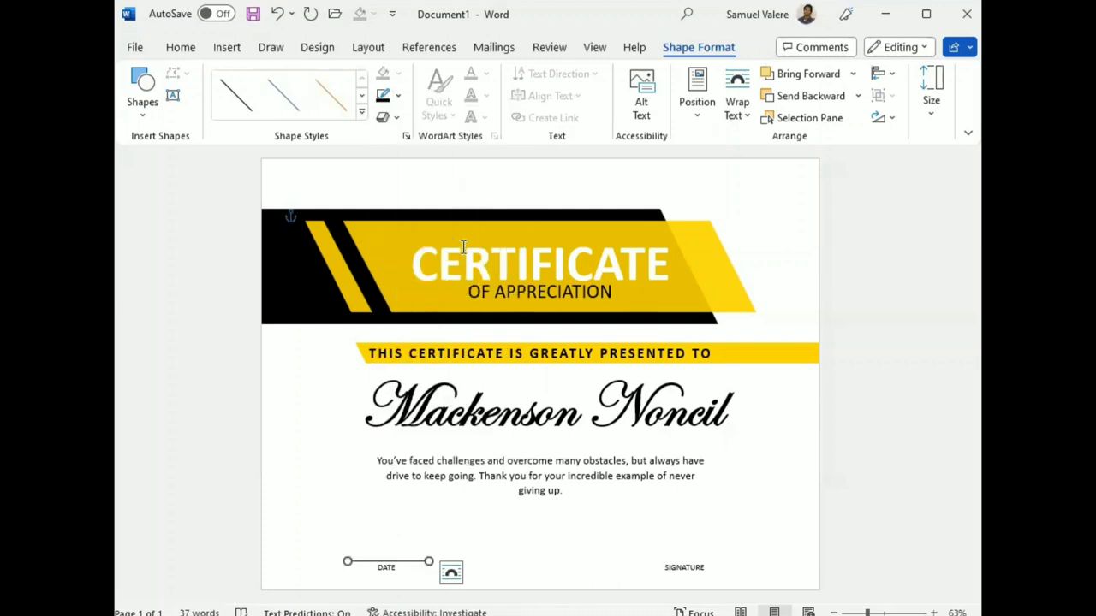
{"action": "key", "text": "Right"}
{"action": "key", "text": "Right"}
{"action": "key", "text": "Right"}
{"action": "key", "text": "Right"}
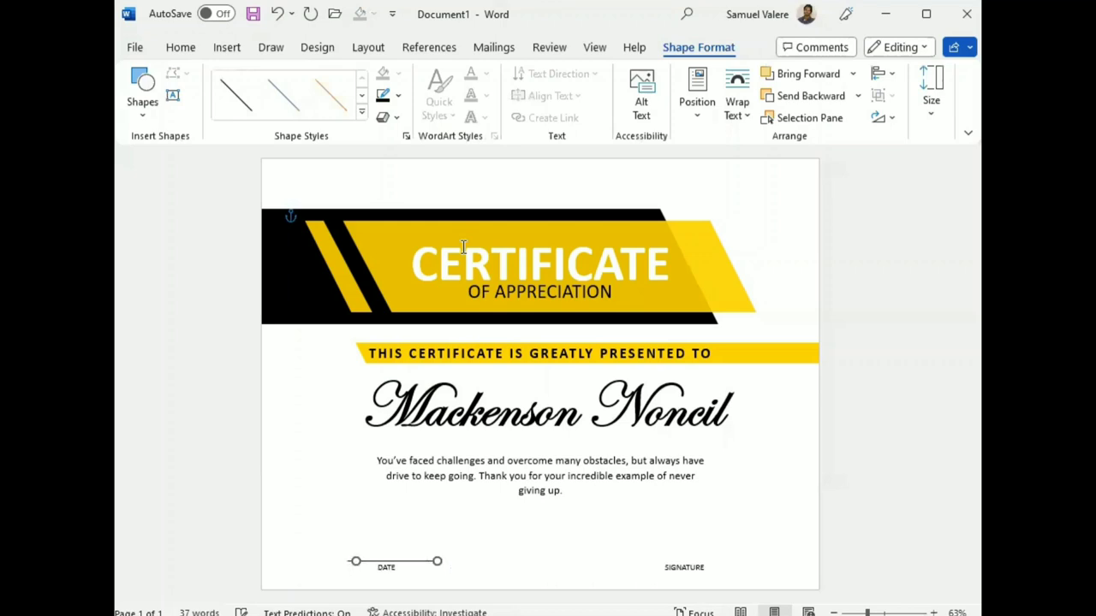
{"action": "key", "text": "Right"}
{"action": "key", "text": "Right"}
{"action": "key", "text": "Right"}
{"action": "key", "text": "Right"}
{"action": "key", "text": "Right"}
{"action": "key", "text": "Right"}
{"action": "key", "text": "Right"}
{"action": "key", "text": "Right"}
{"action": "key", "text": "Right"}
{"action": "key", "text": "Right"}
{"action": "key", "text": "Right"}
{"action": "key", "text": "Right"}
{"action": "key", "text": "Right"}
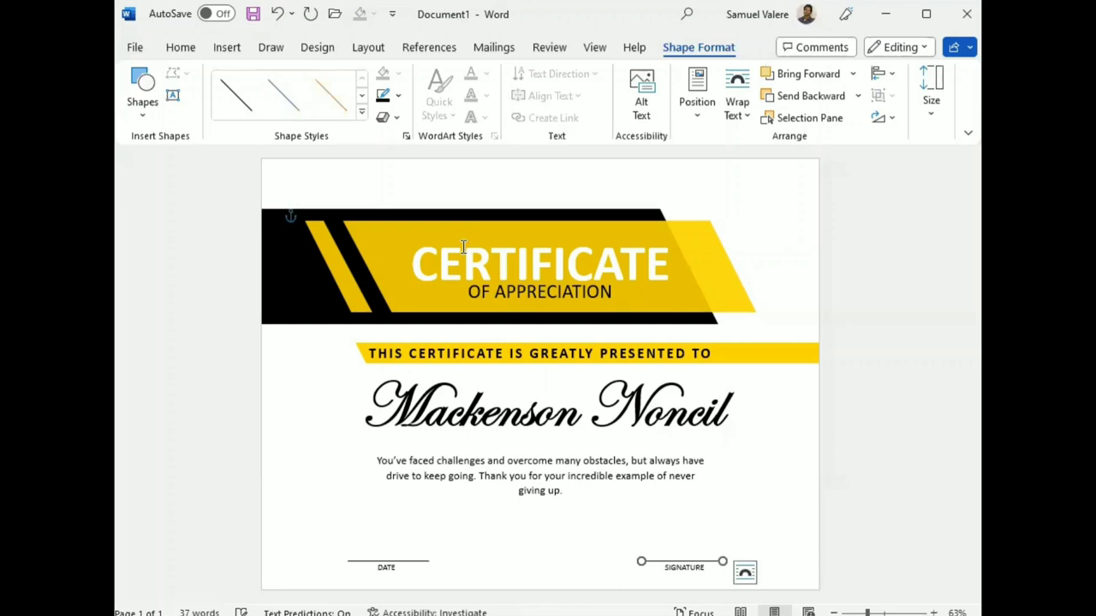
{"action": "key", "text": "Right"}
Nudge the message paragraph and the recipient name slightly lower.
{"action": "left_click", "coordinate": [544, 482]}
{"action": "left_click", "coordinate": [557, 508]}
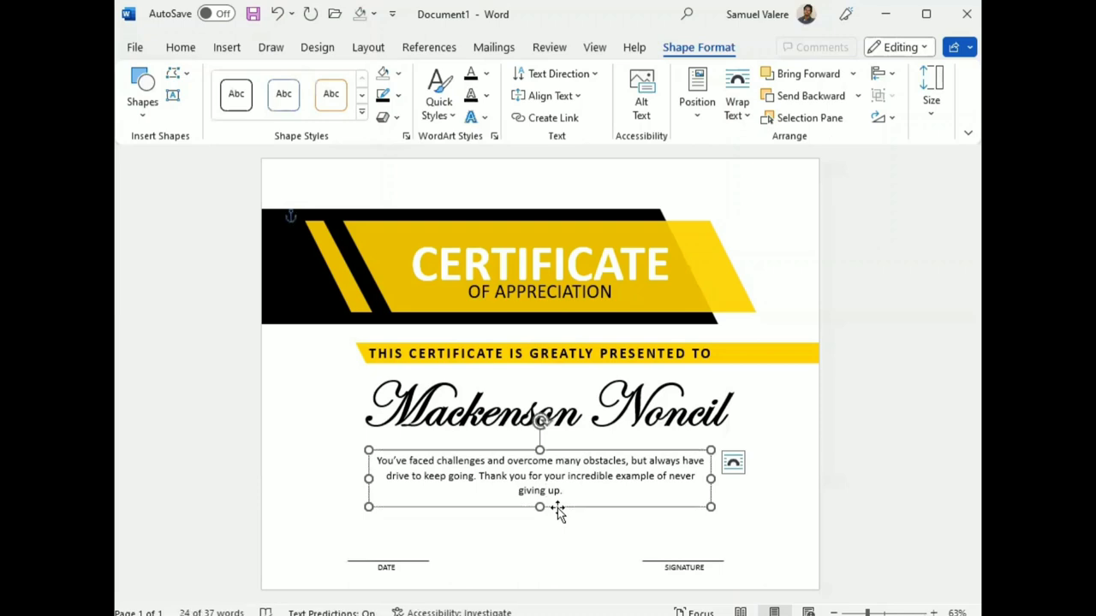
{"action": "key", "text": "Down"}
{"action": "key", "text": "Down"}
{"action": "key", "text": "Down"}
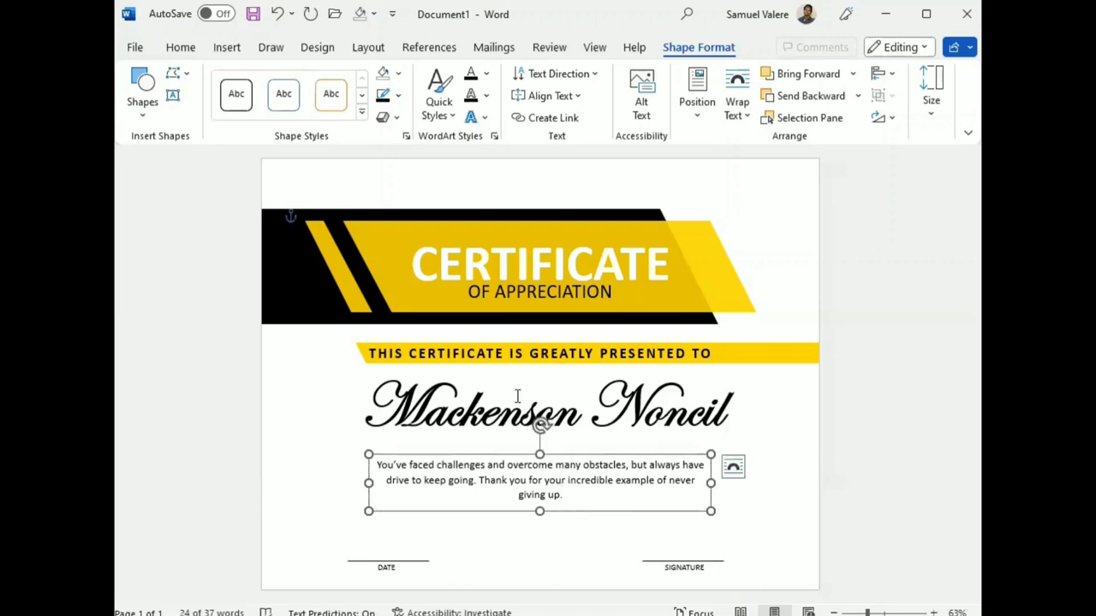
{"action": "left_click", "coordinate": [517, 396]}
{"action": "left_click", "coordinate": [528, 442]}
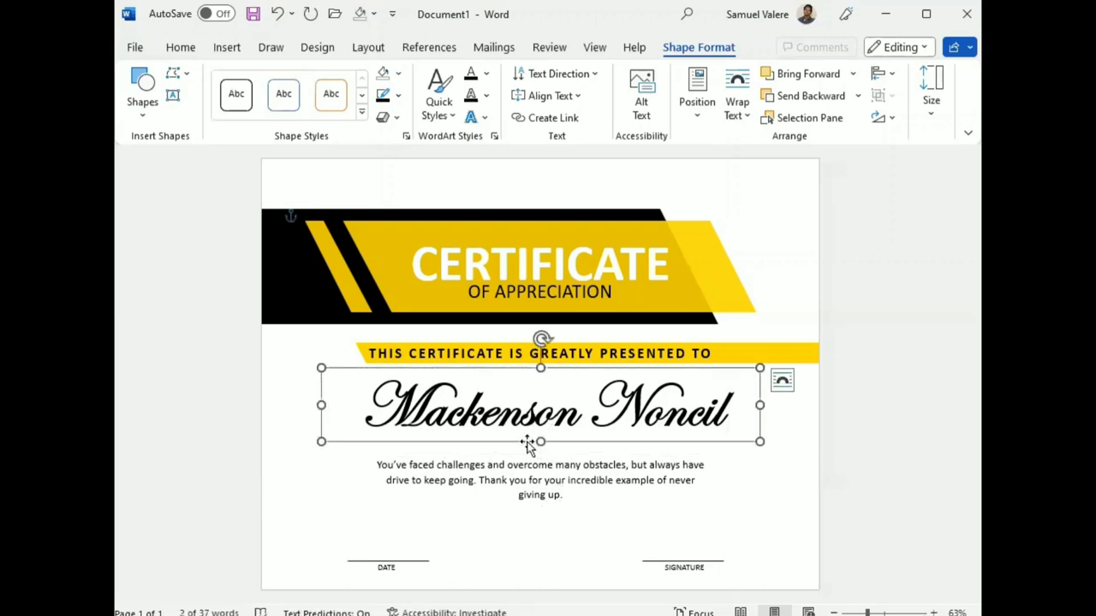
{"action": "key", "text": "Down"}
{"action": "key", "text": "Down"}
{"action": "key", "text": "Down"}
{"action": "key", "text": "Down"}
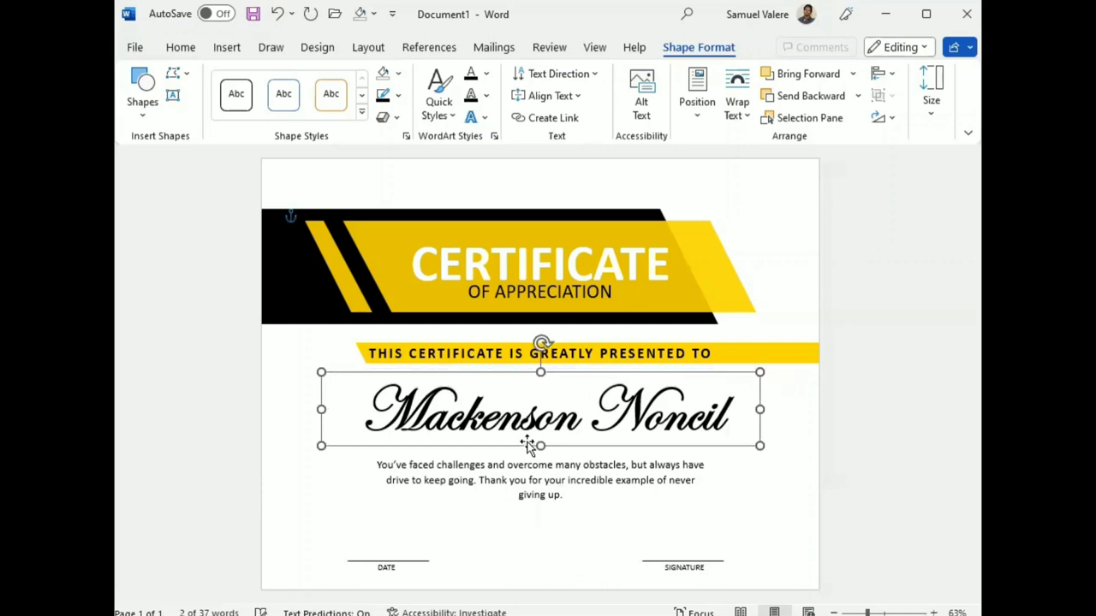
{"action": "key", "text": "Down"}
{"action": "key", "text": "Down"}
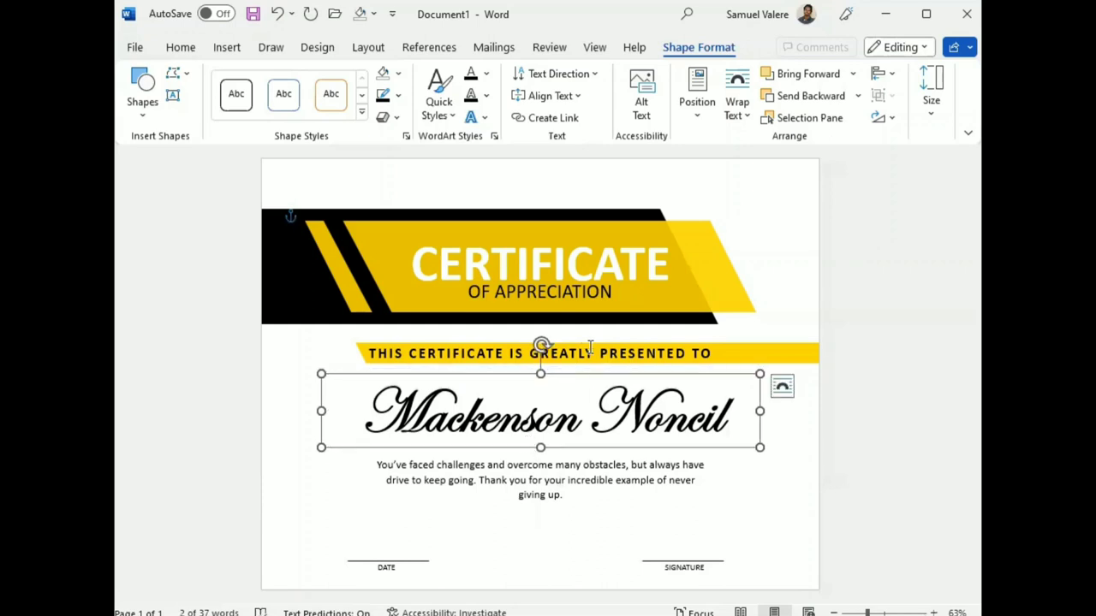
Move the PRESENTED TO text and its yellow banner down together.
{"action": "left_click", "coordinate": [592, 349]}
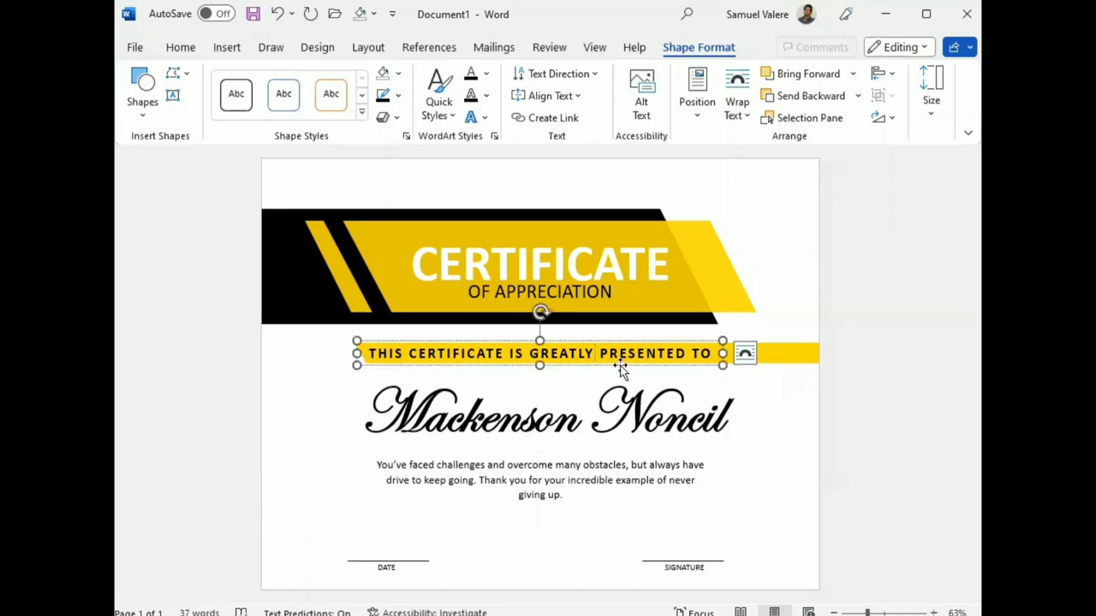
{"action": "left_click", "coordinate": [791, 349], "text": "shift"}
{"action": "key", "text": "Down"}
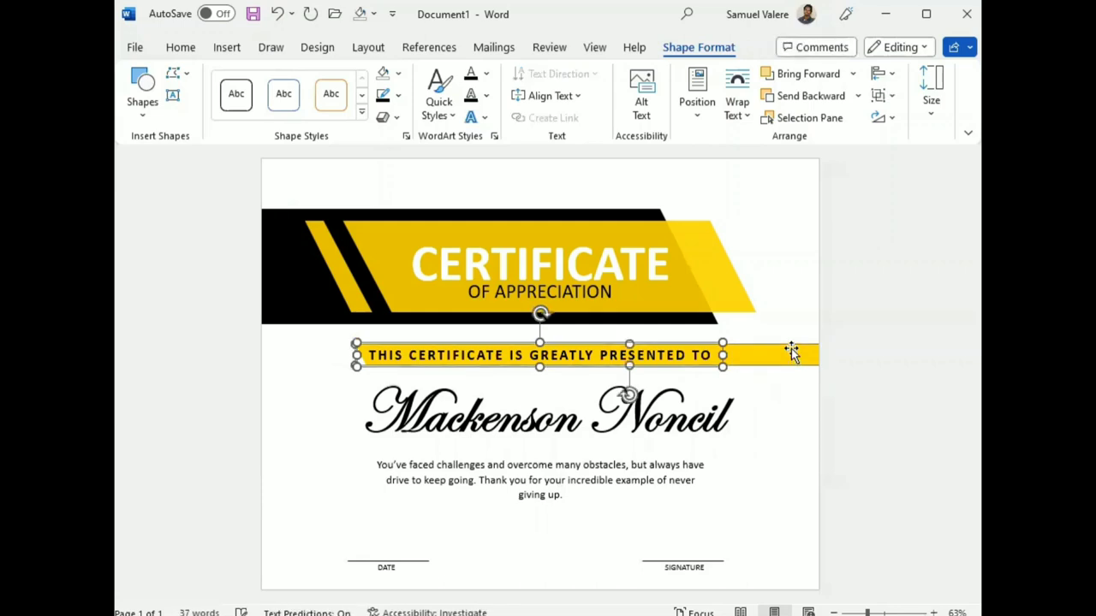
{"action": "key", "text": "Down"}
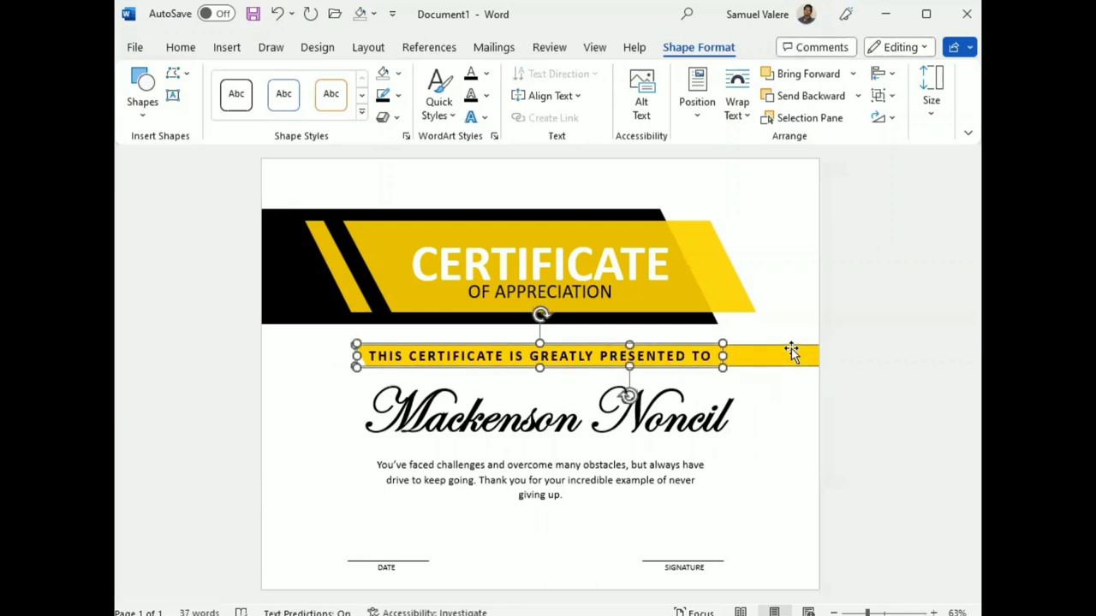
{"action": "key", "text": "Down"}
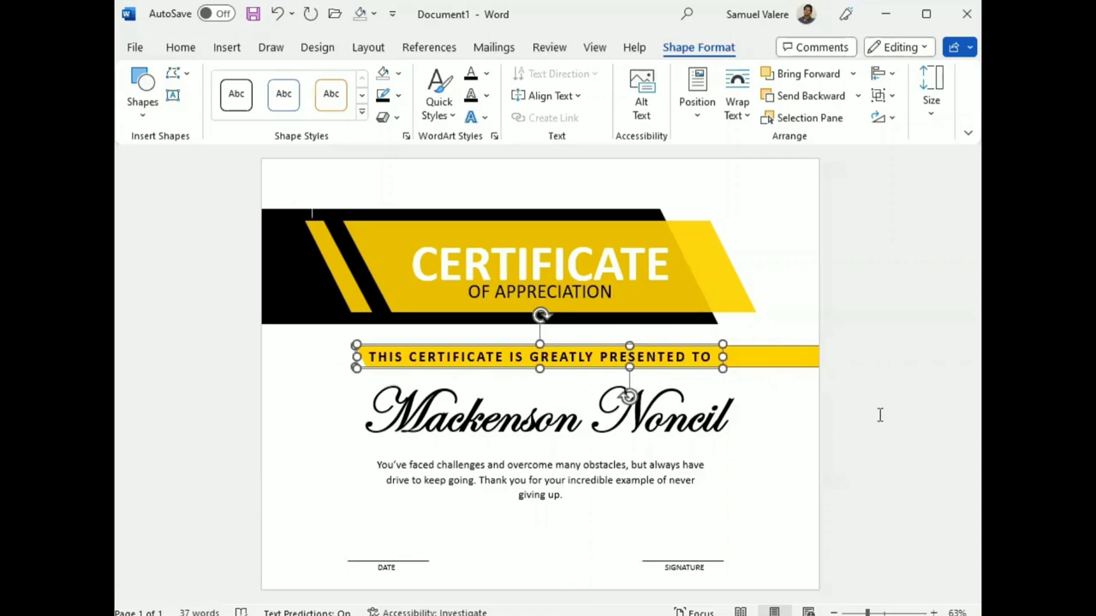